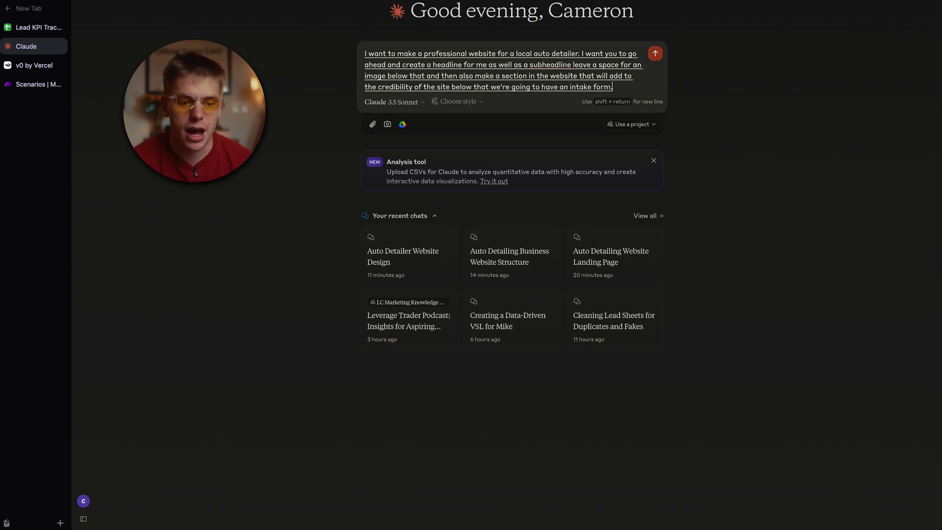
Step: Describe the intake form with name, email, phone, a date five days out and a 9 AM–5 PM time, and send the request
type("This is going to have name.")
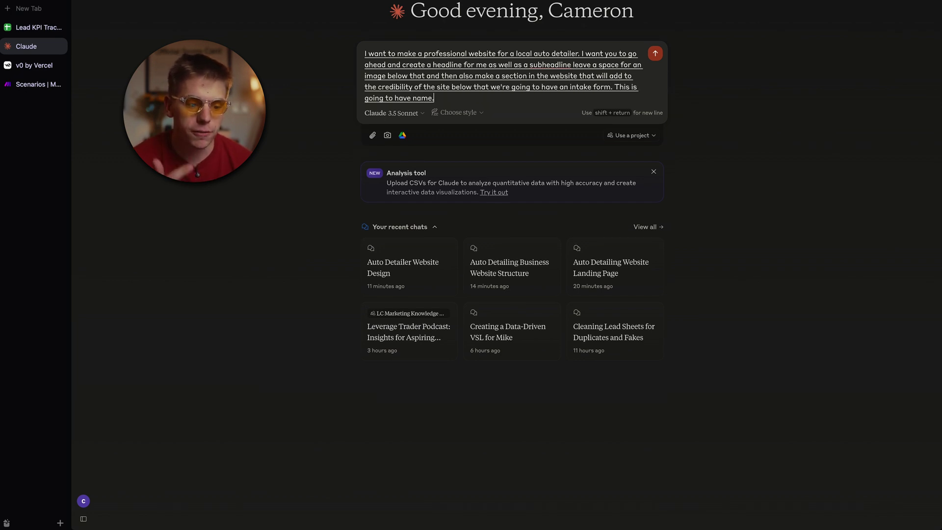
type(" number. as well as well")
key("BackSpace")
type("availability to book a day that is five days out and to")
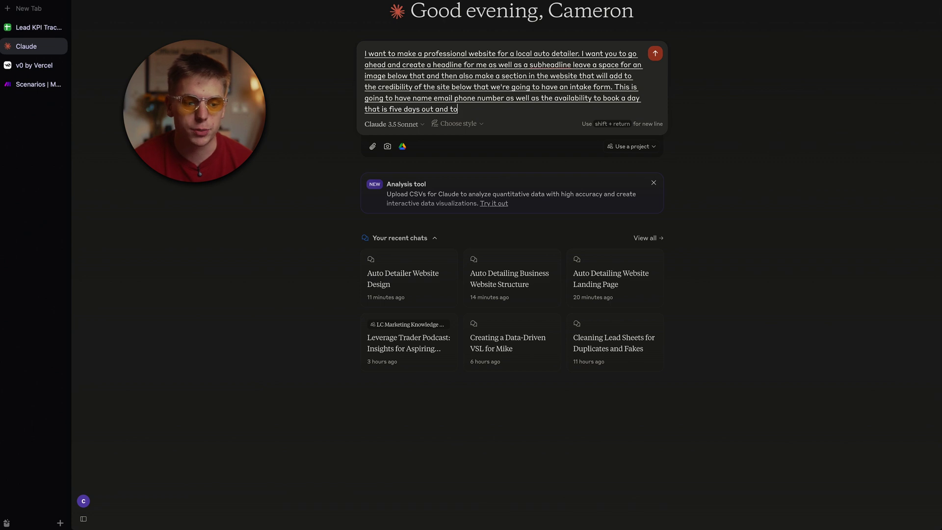
type(" book a time that is between the hours")
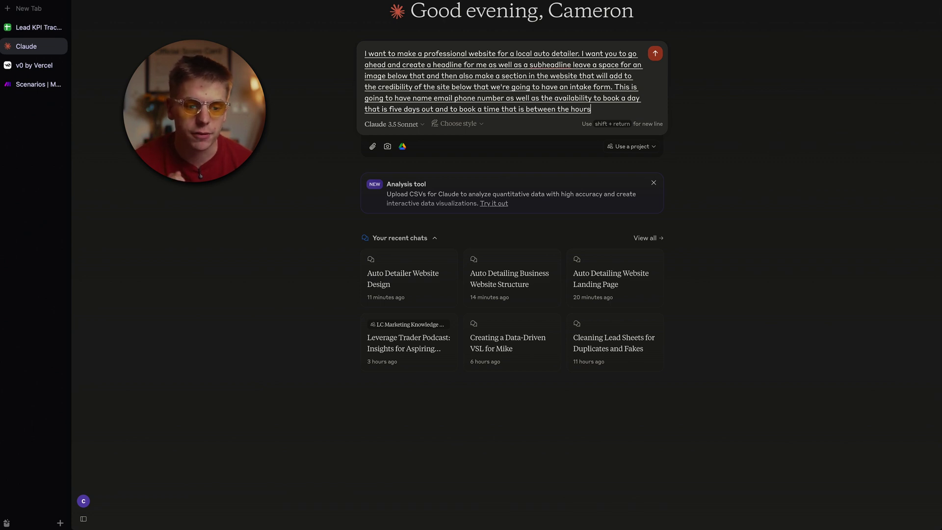
type(" of 9 AM and 5 PM")
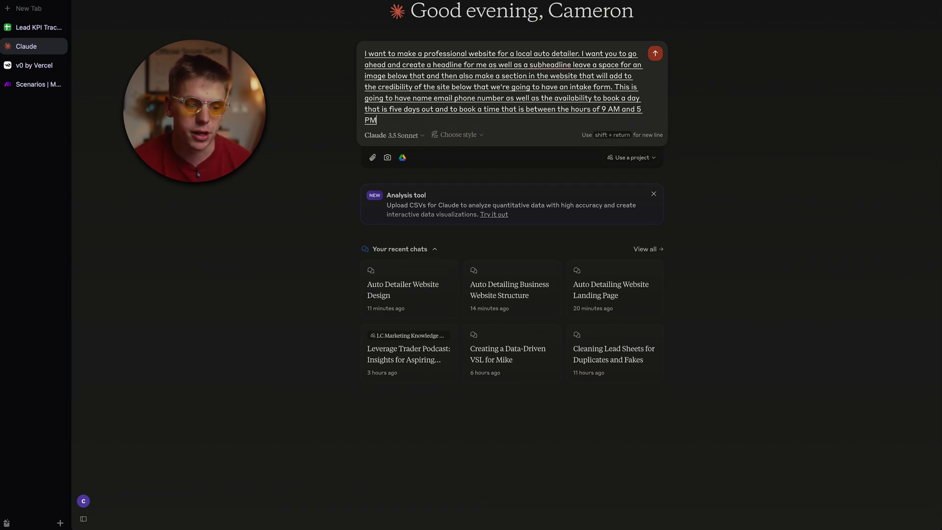
type(" with a submit button as well.")
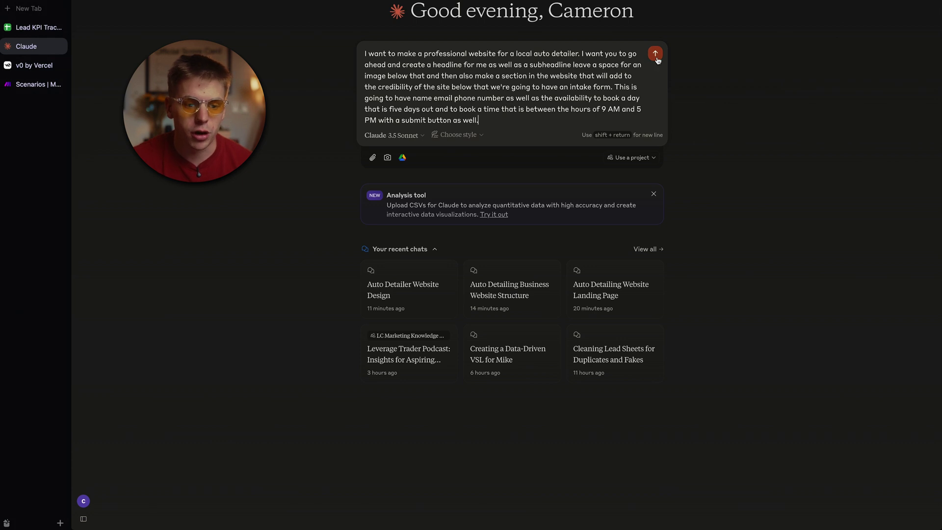
left_click(655, 55)
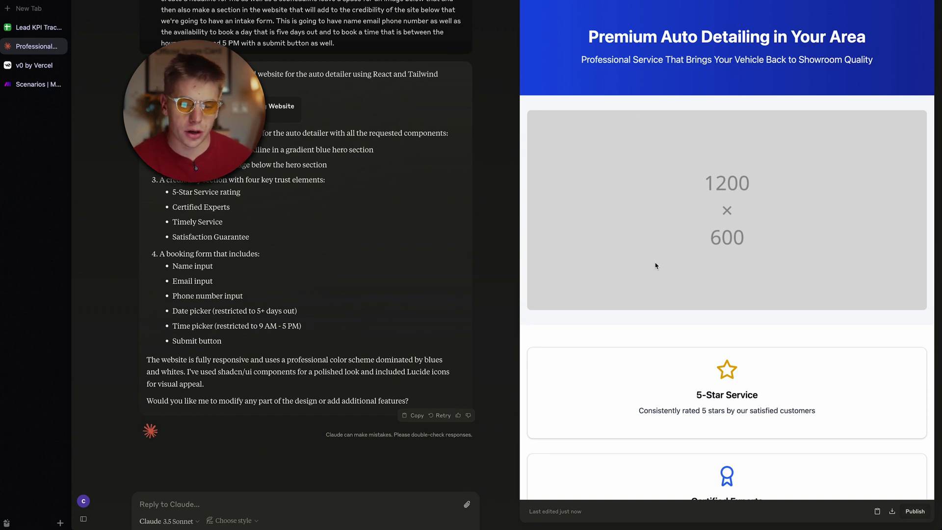
Step: Scroll the preview to review the trust cards and the Book Your Appointment form
scroll(655, 266, "down", 8)
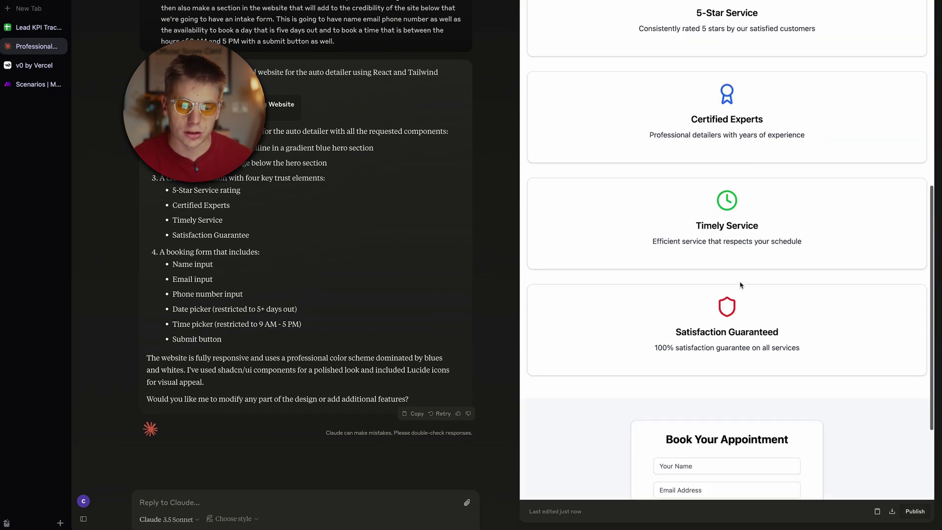
scroll(740, 284, "down", 3)
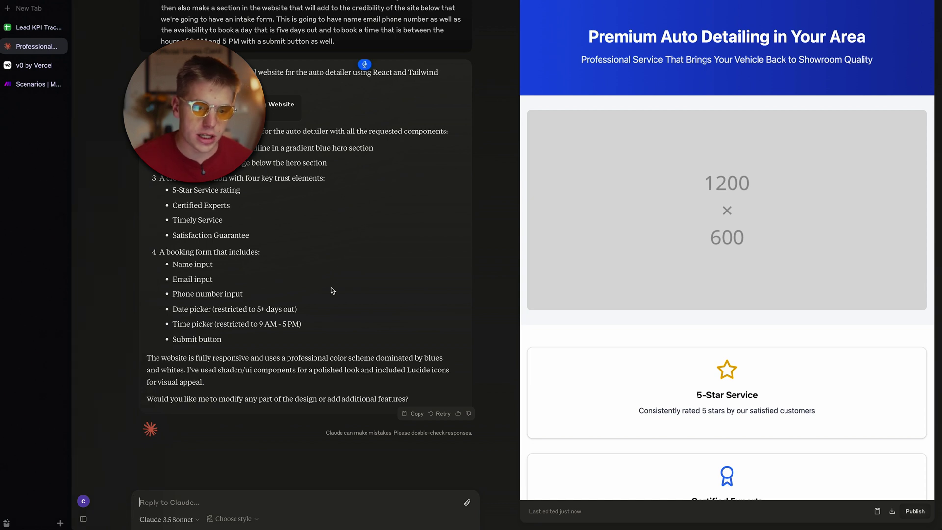
Step: Ask Claude to make the blue top black instead and turn booking date and time into dropdowns
type("Change the top of the")
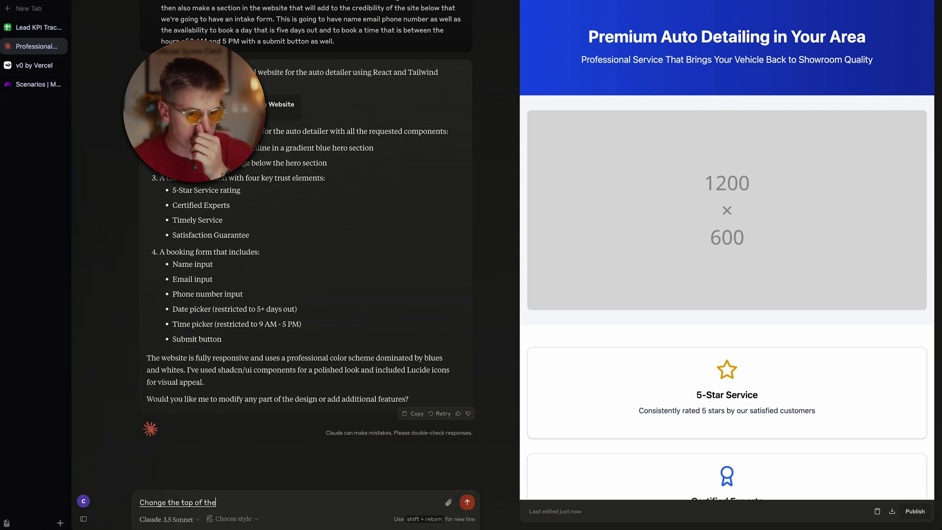
type(" website where it's blue. I just want this to be black instead")
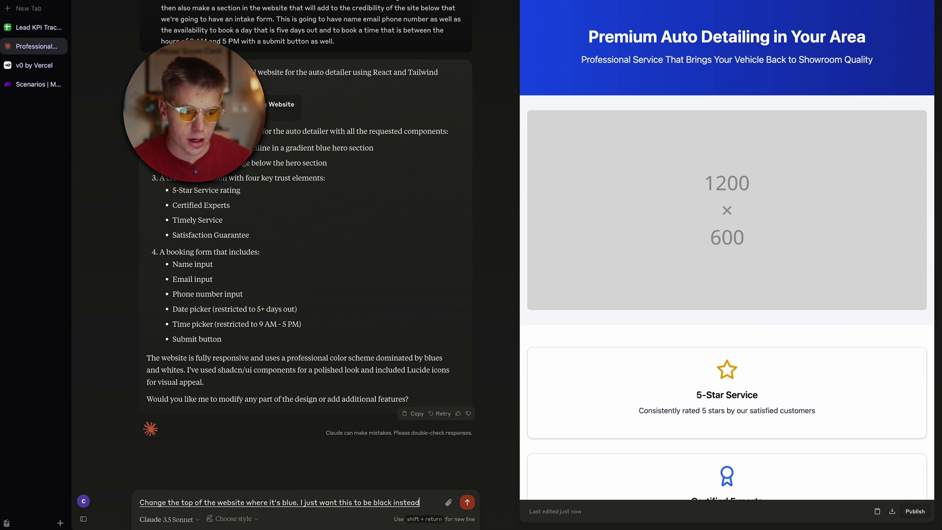
type(" or maybe like a dark gray and then have the Tayt")
scroll(628, 301, "down", 10)
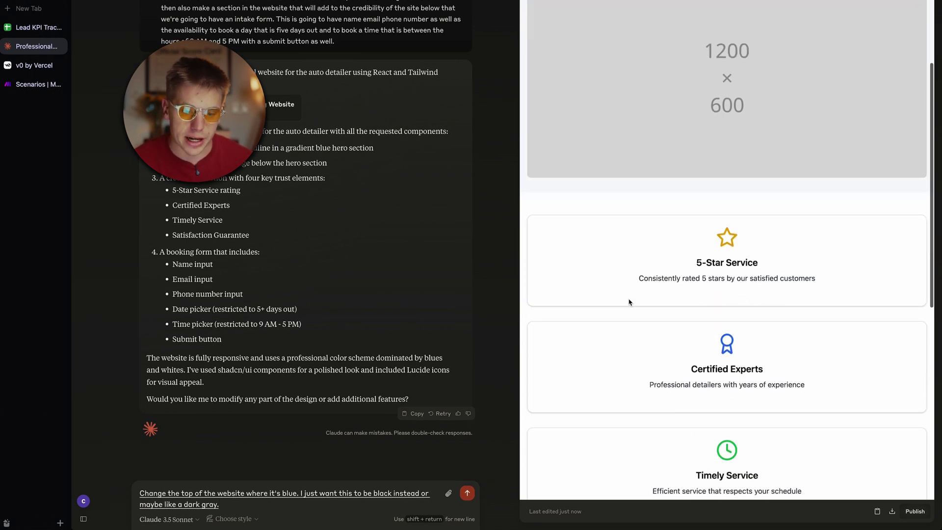
key("BackSpace")
key("BackSpace")
key("BackSpace")
key("BackSpace")
type("title on top of that")
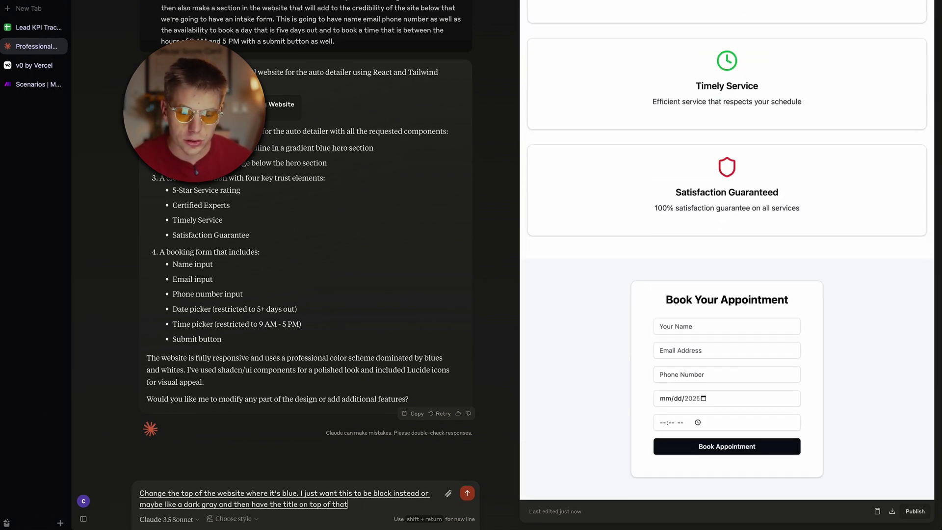
type(" and then. also for the book")
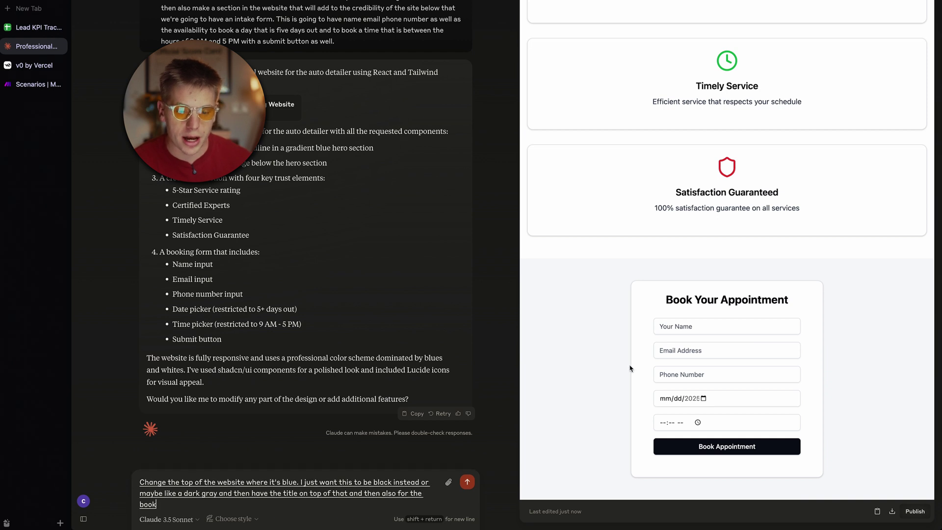
type(" your appointment I want that to be a drop-down selector that allows you to")
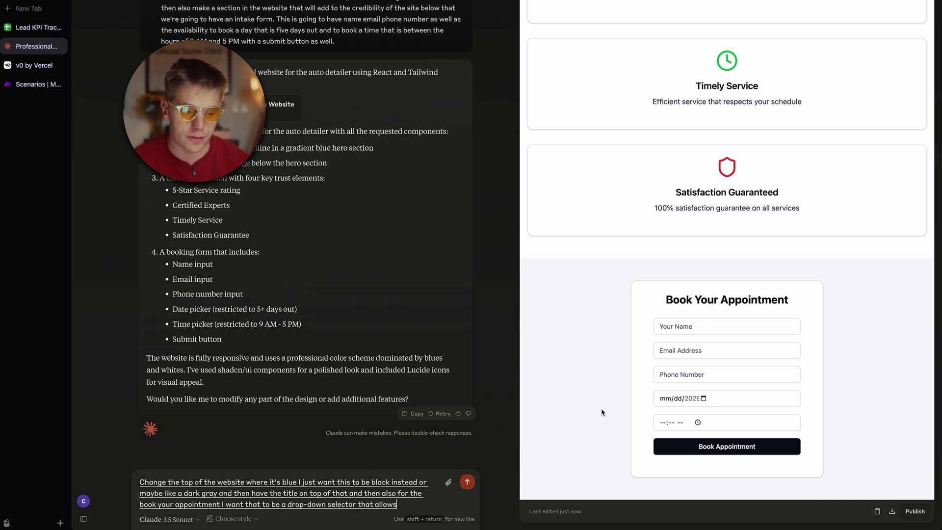
type(" select five days ahead from now and then the time also be a drop")
key("Return")
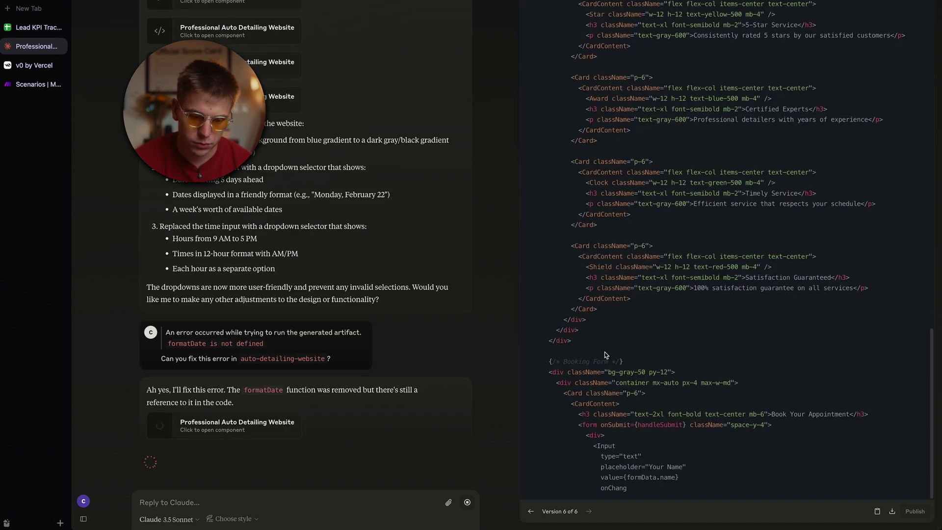
Step: Test the Select Date and Select Time dropdowns in the revised site preview
left_click(688, 398)
left_click(688, 399)
scroll(592, 269, "up", 10)
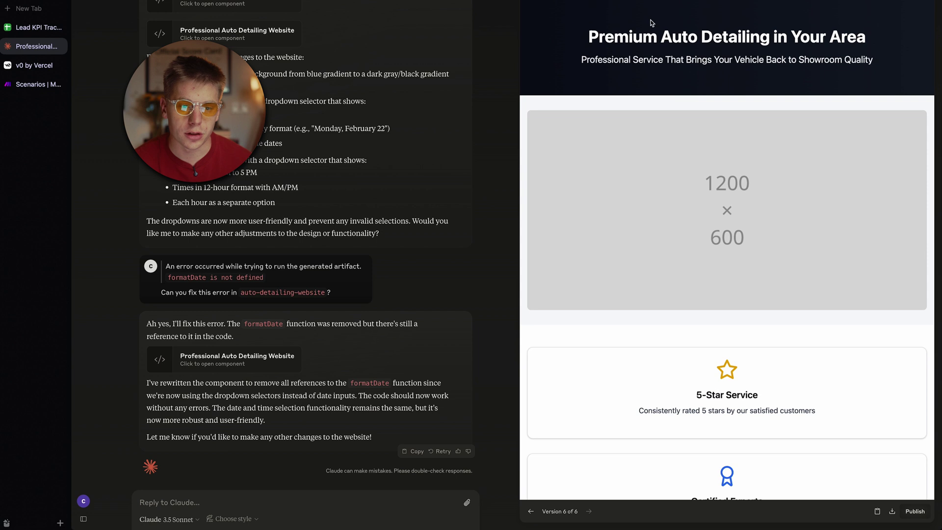
scroll(667, 182, "down", 10)
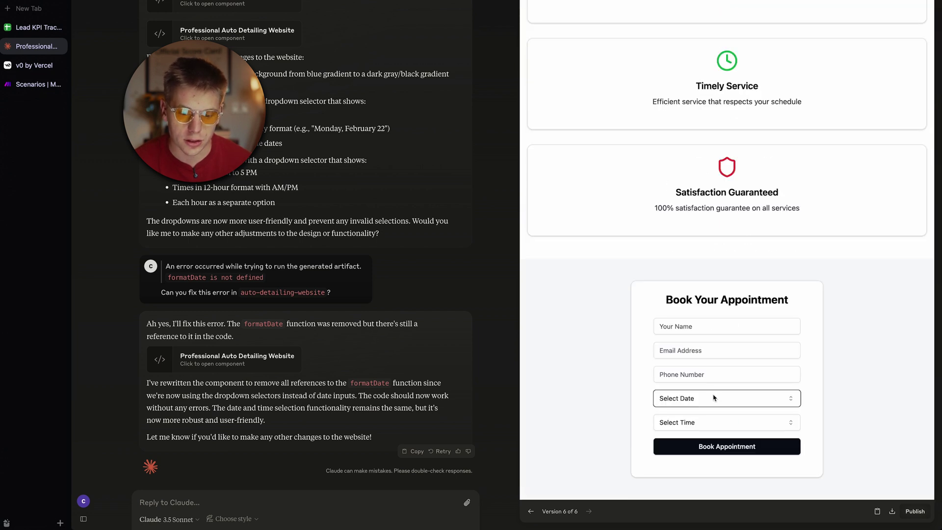
left_click(713, 398)
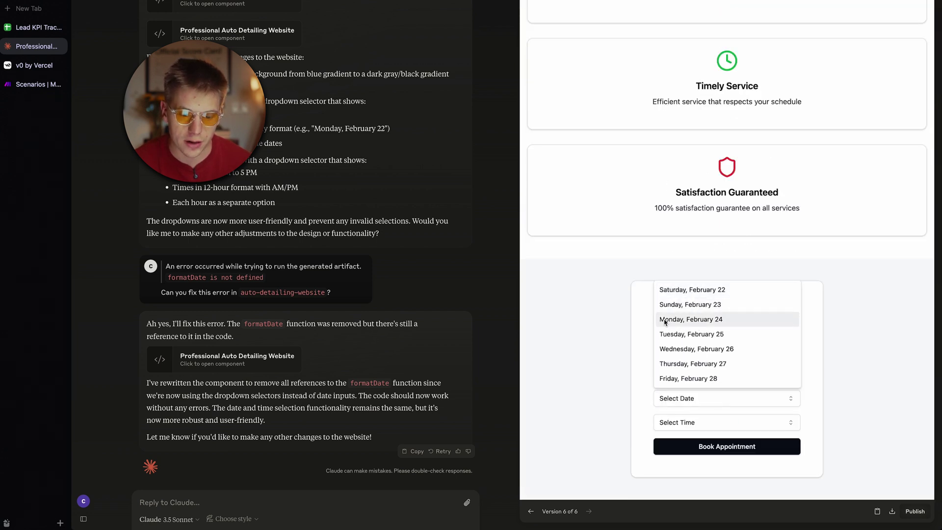
left_click(619, 357)
left_click(701, 422)
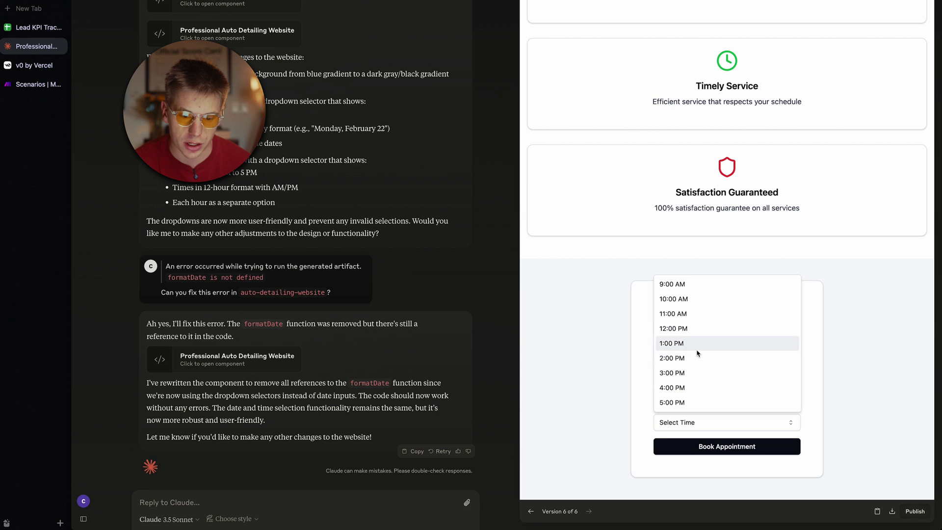
left_click(611, 340)
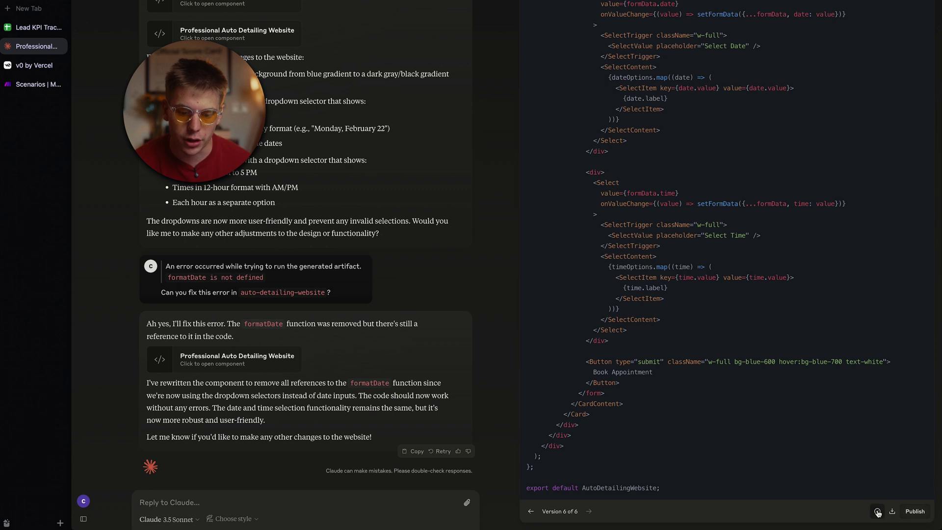
Step: Paste the website code into the v0 prompt as auto-detailing-website.tsx
left_click(28, 69)
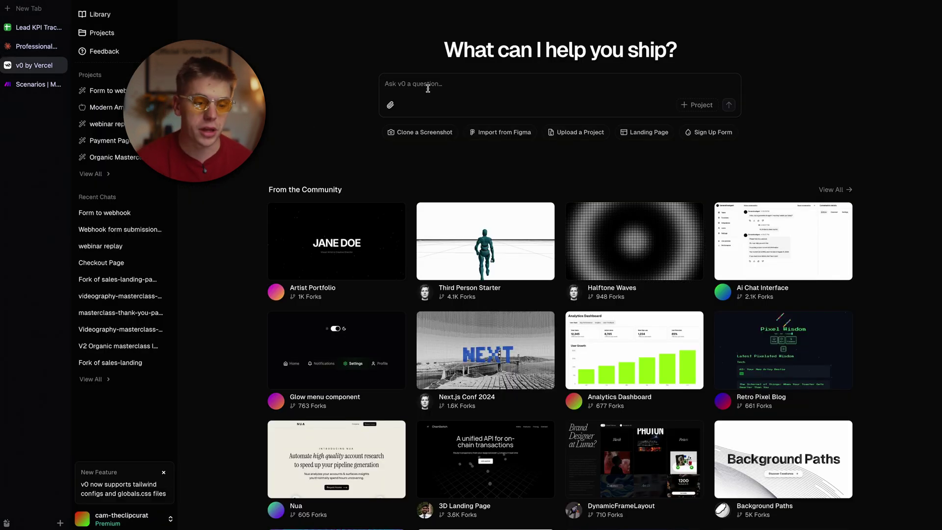
key("super+v")
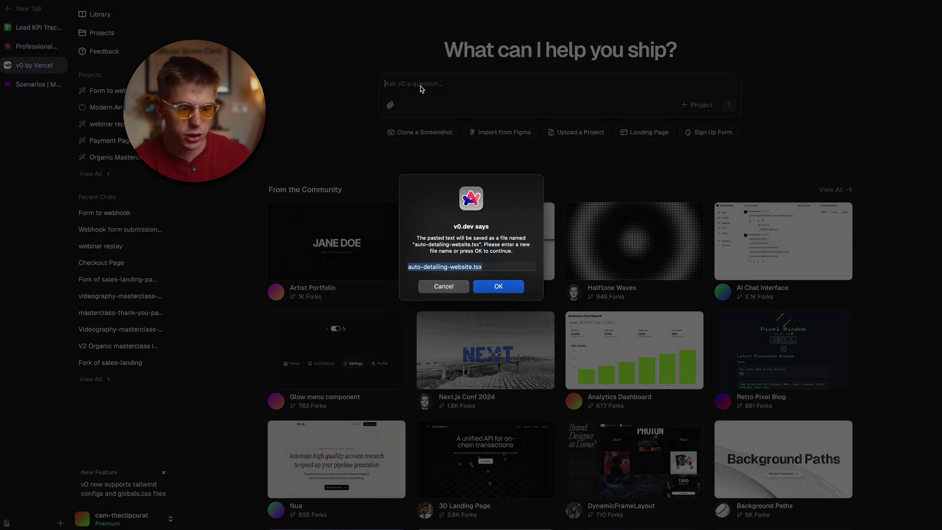
left_click(484, 288)
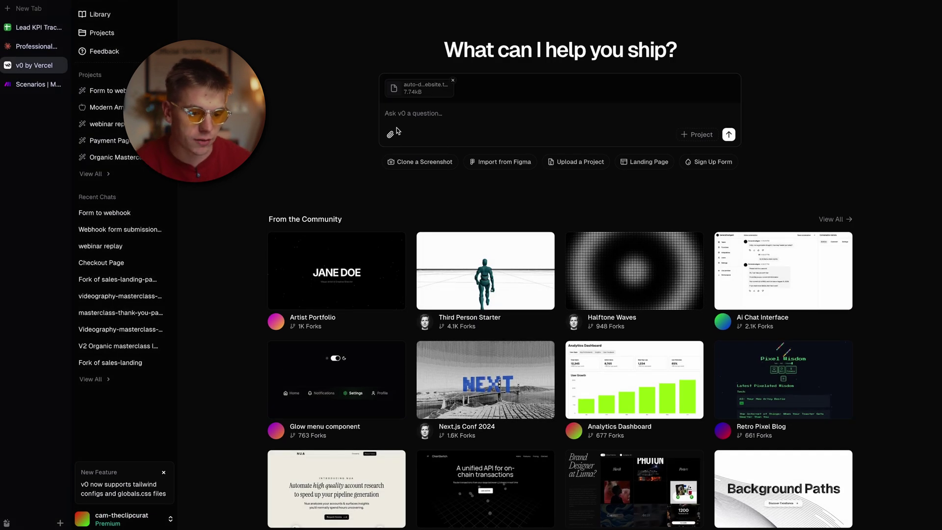
Step: Attach the car photo 20230804_122358.webp from the computer, then go to Make's scenarios
left_click(390, 133)
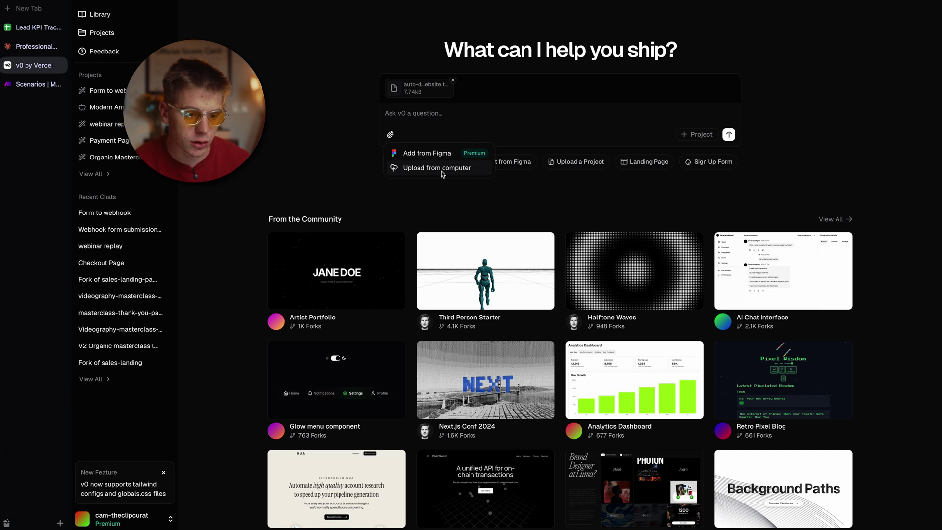
left_click(441, 172)
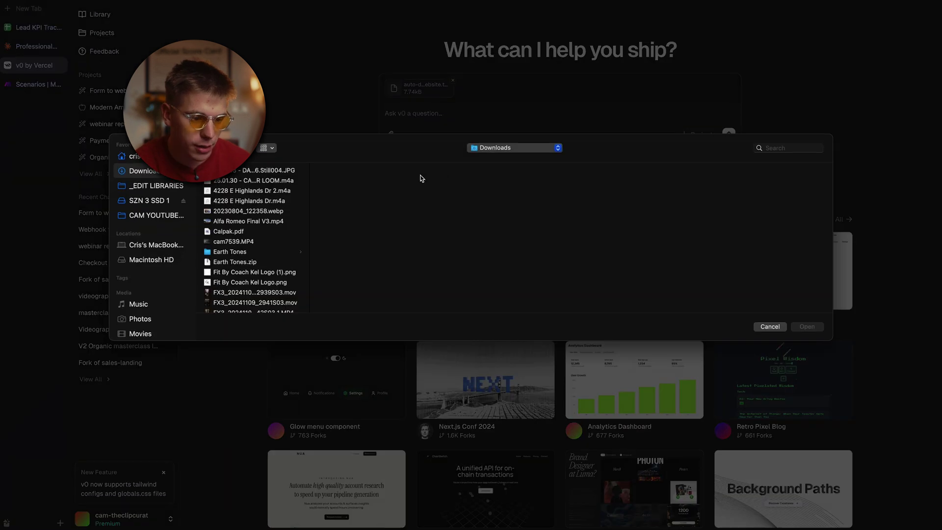
left_click(233, 212)
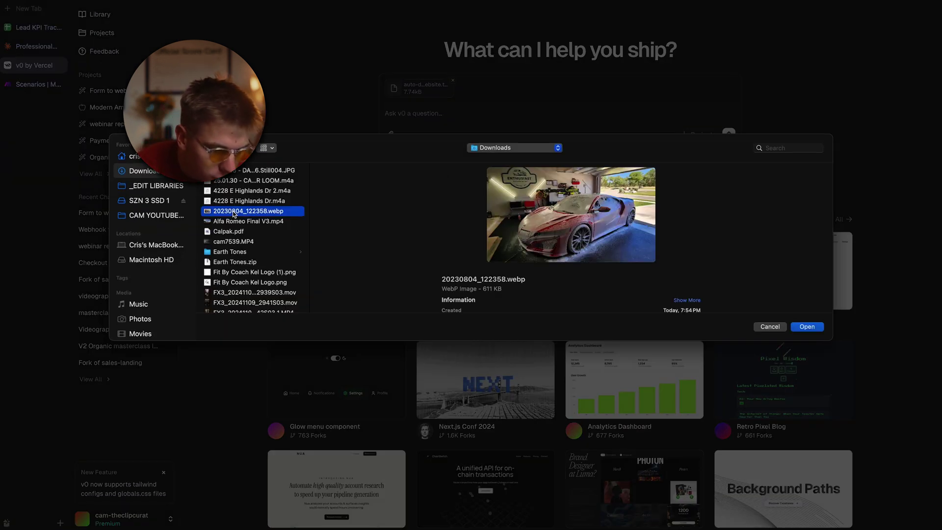
left_click(813, 327)
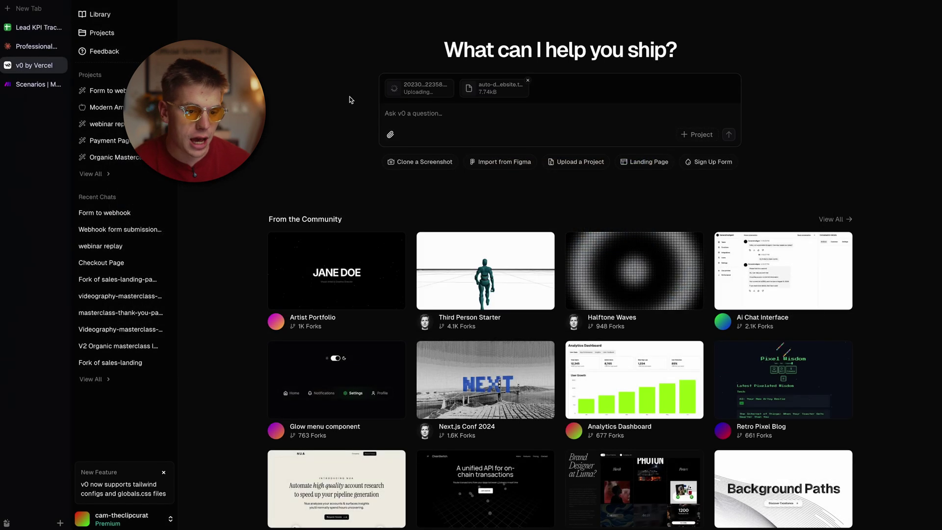
left_click(35, 85)
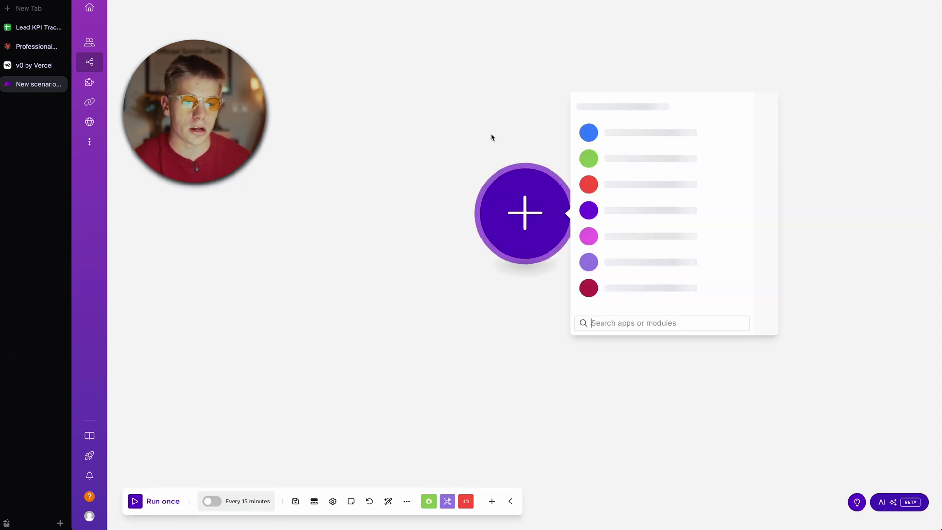
Step: Add a Webhooks custom webhook trigger named 'auto detail' and copy its address
left_click(616, 243)
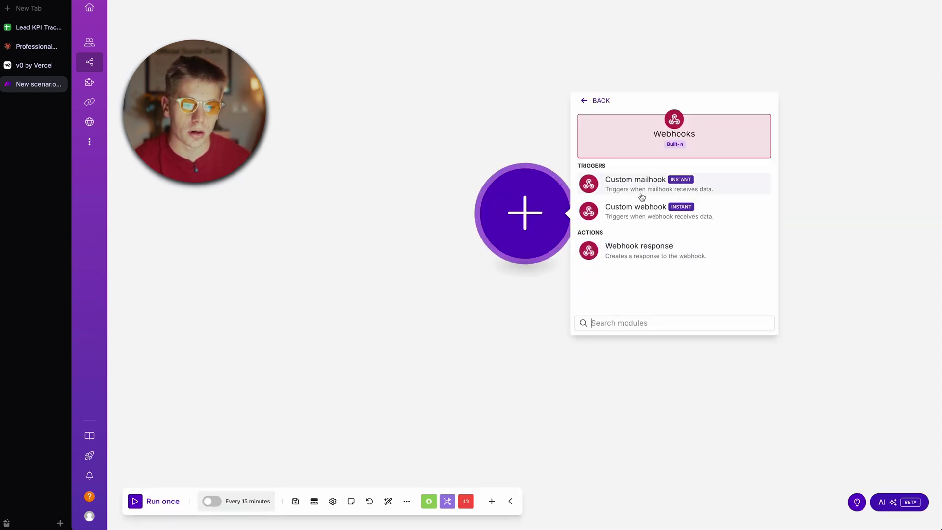
left_click(640, 214)
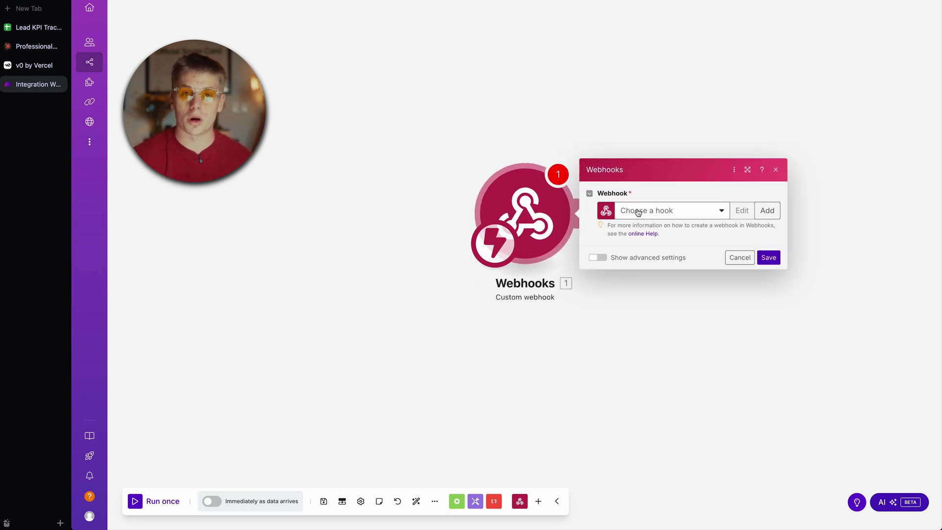
left_click(757, 211)
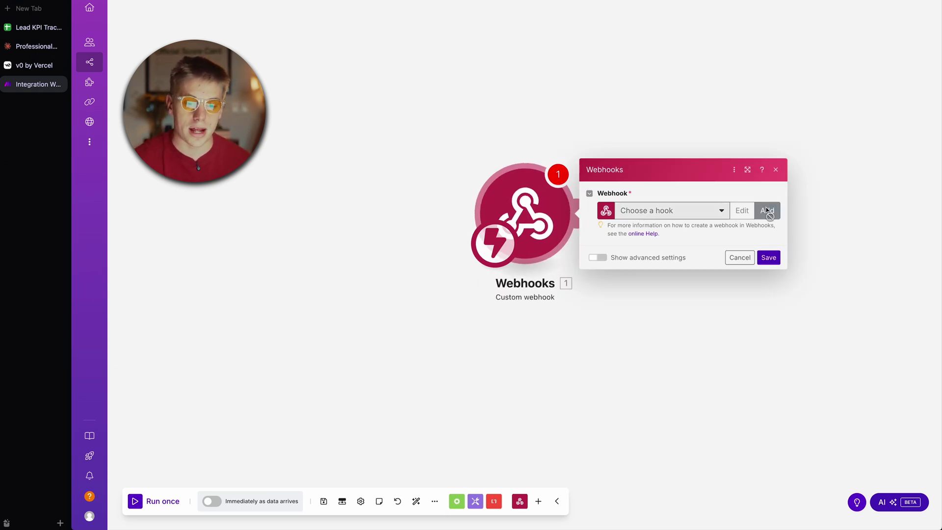
triple_click(592, 174)
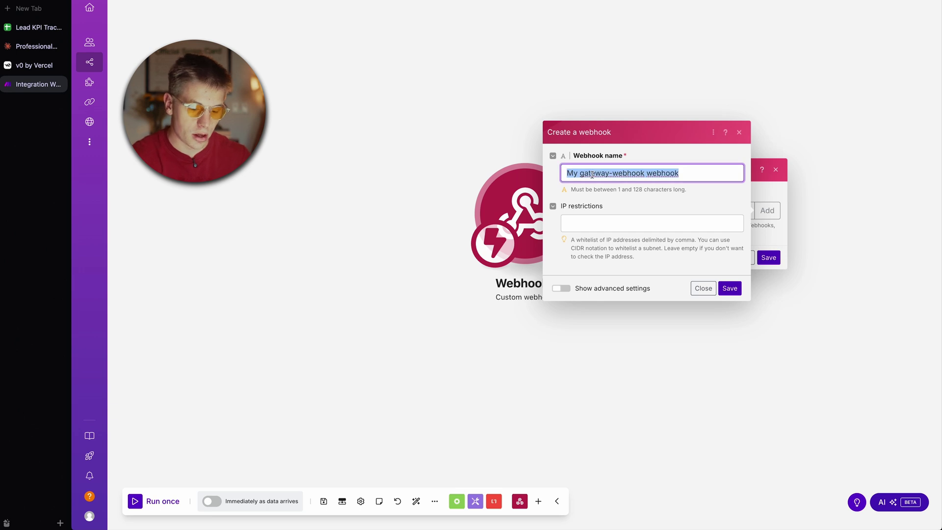
type("auto detail")
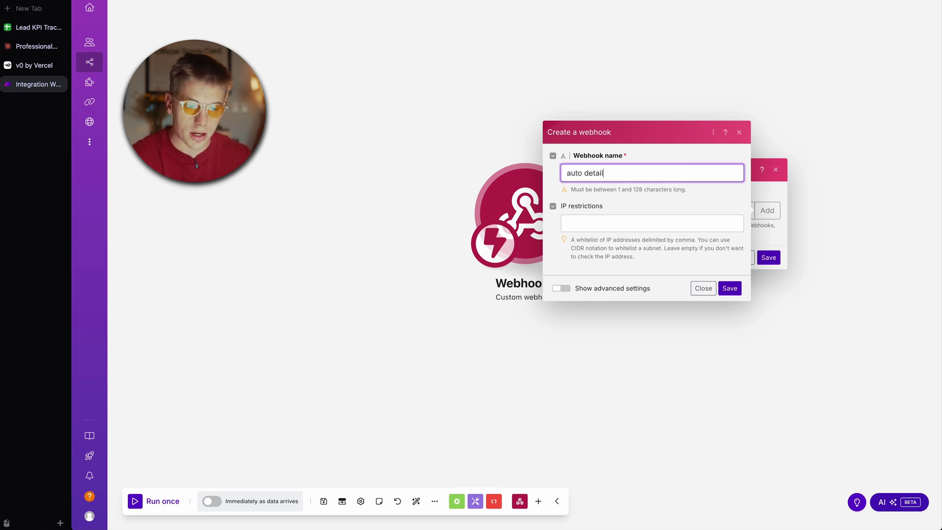
left_click(729, 288)
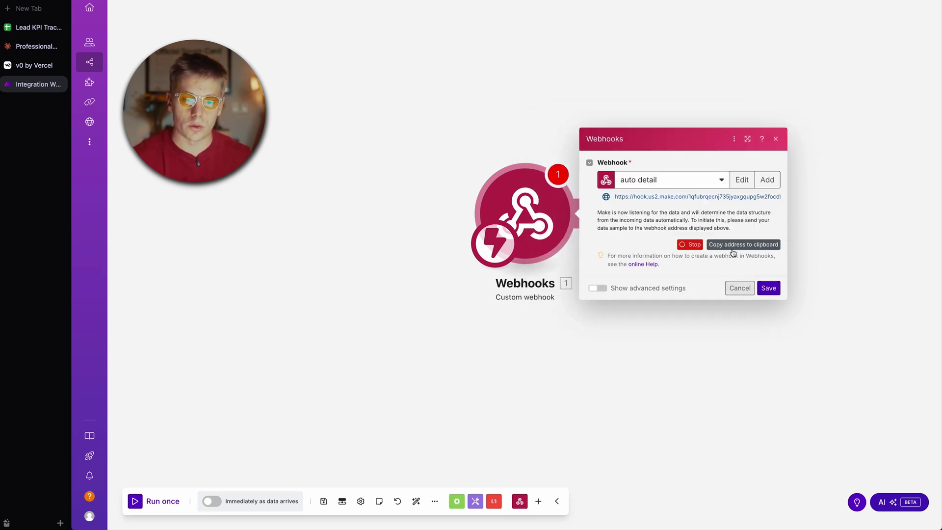
left_click(743, 245)
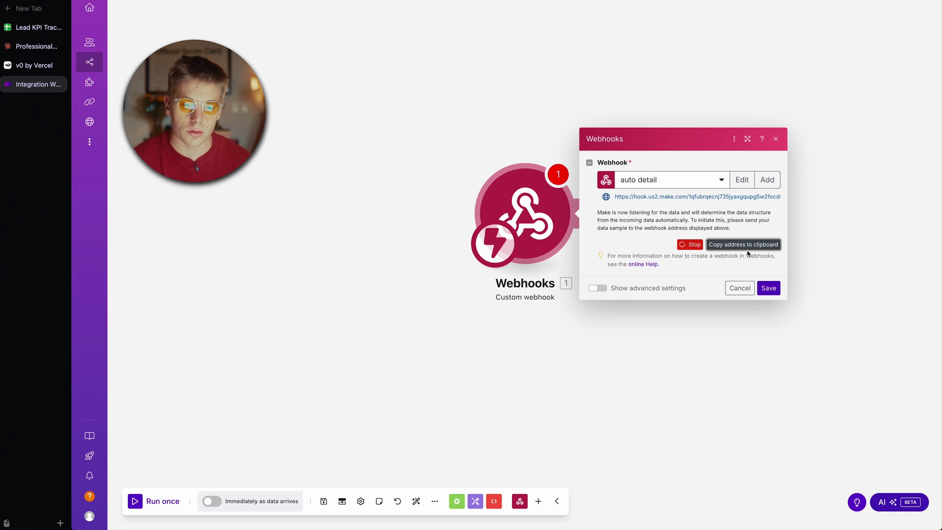
left_click(768, 287)
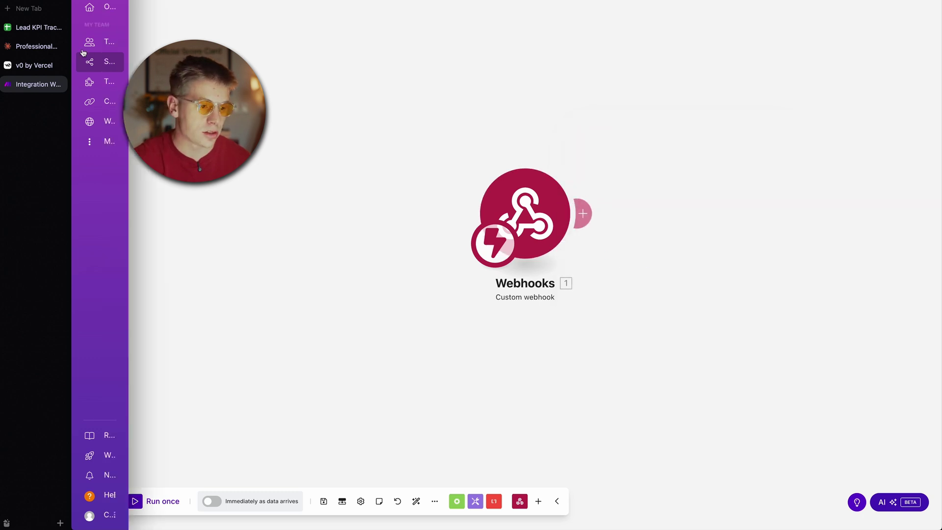
left_click(37, 66)
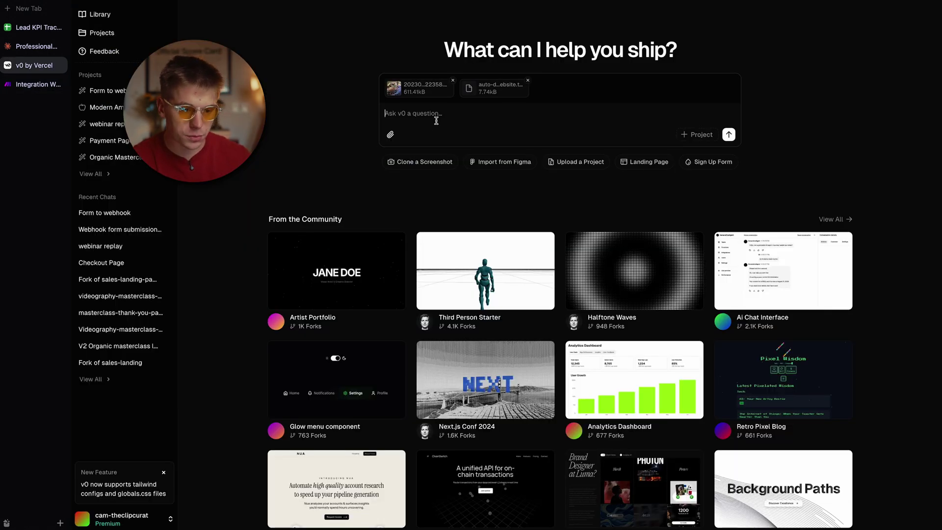
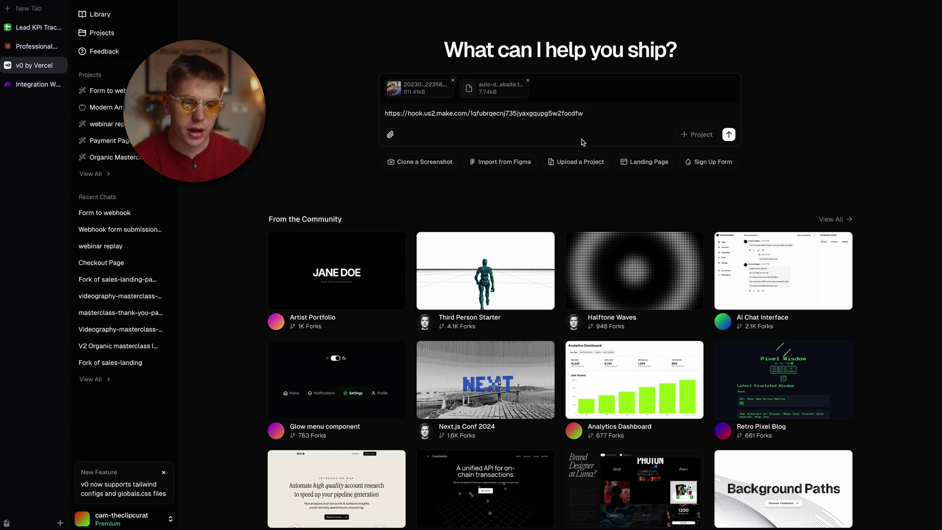
Step: Submit the webhook URL with dictated instructions to build the site and post form fields to it
key("shift+Return")
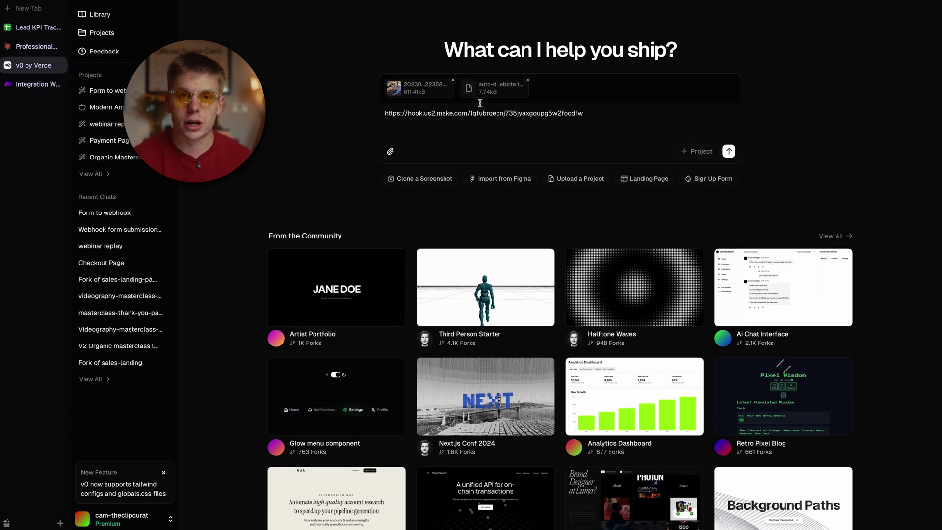
key("BackSpace")
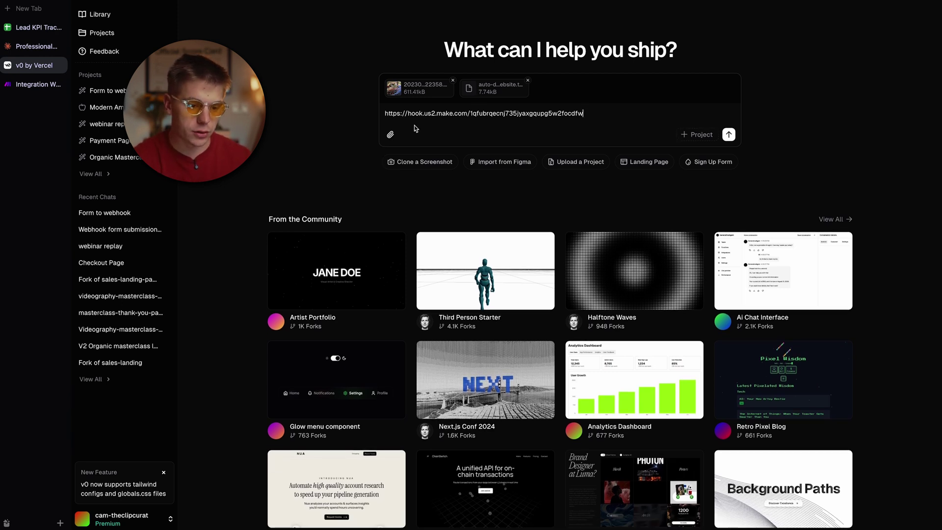
left_click(380, 113)
key("shift+Return")
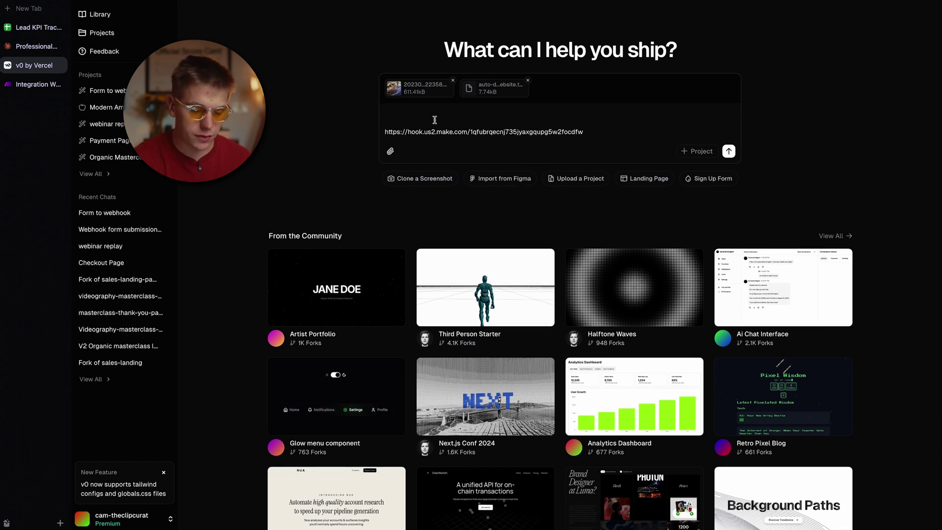
key("fn")
key("fn")
type("This is")
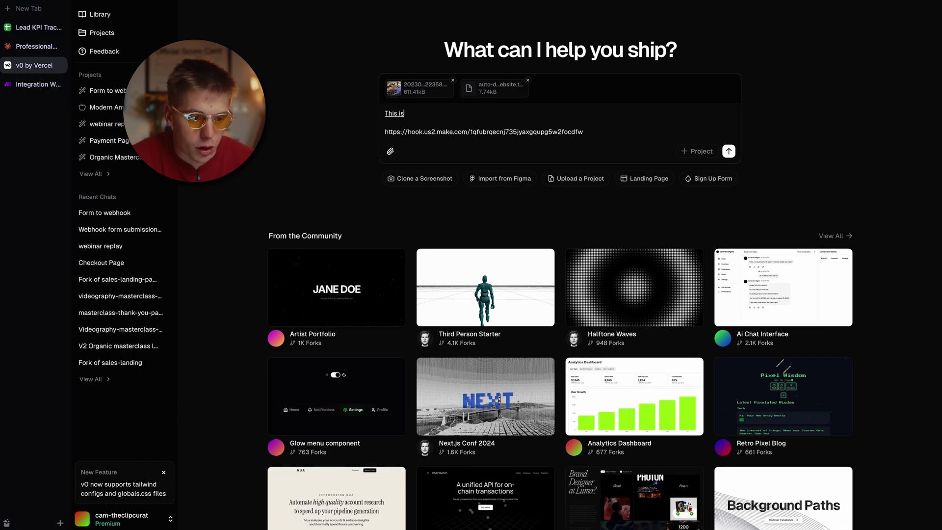
type(" website code website with. I want you to take this image")
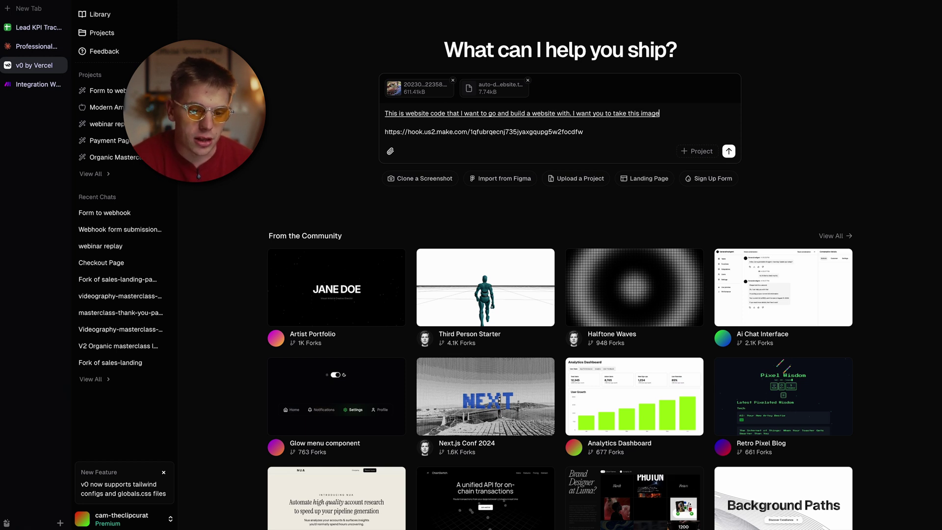
type(" field")
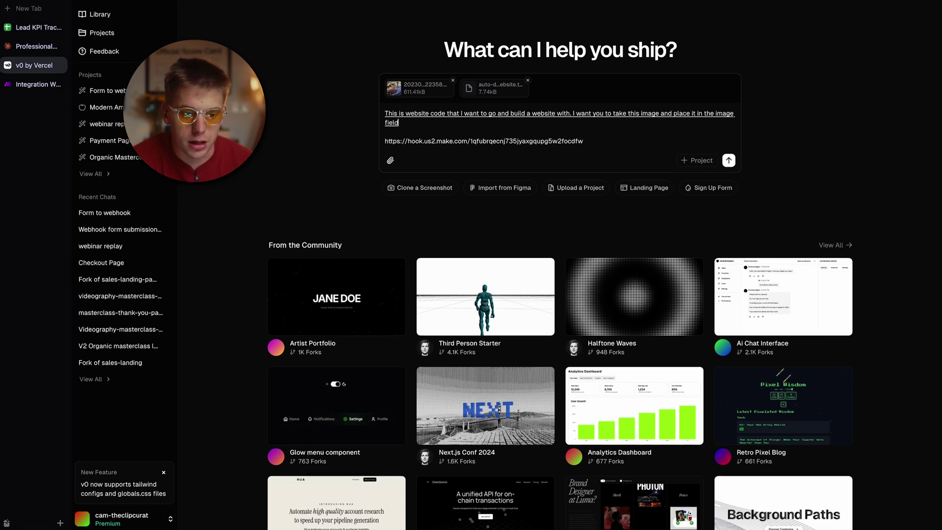
type(" and then the information")
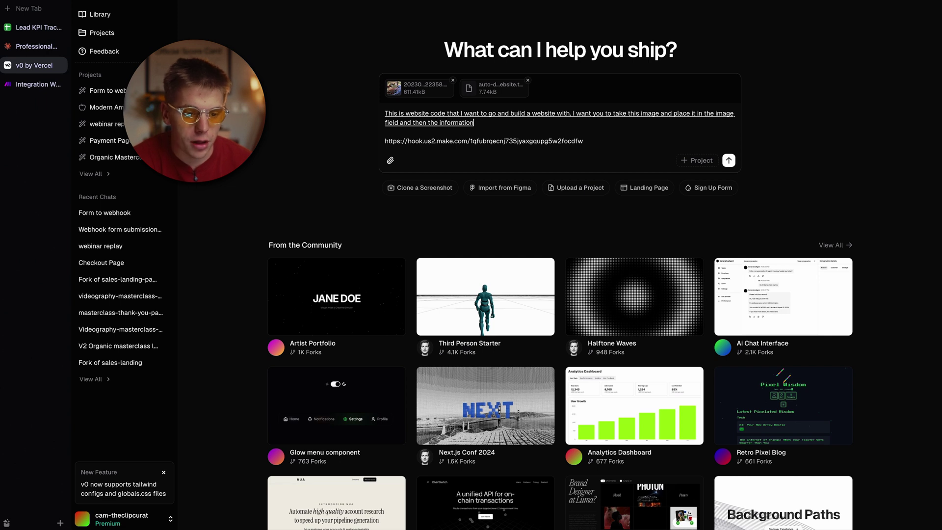
type(" from the form down below should all be required in order to submit the form")
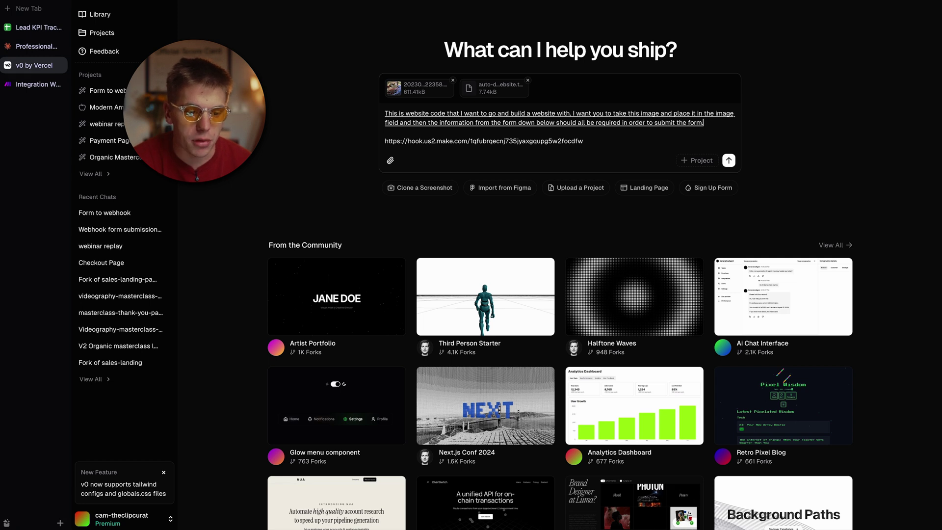
type(" and from there I want to throw all that information")
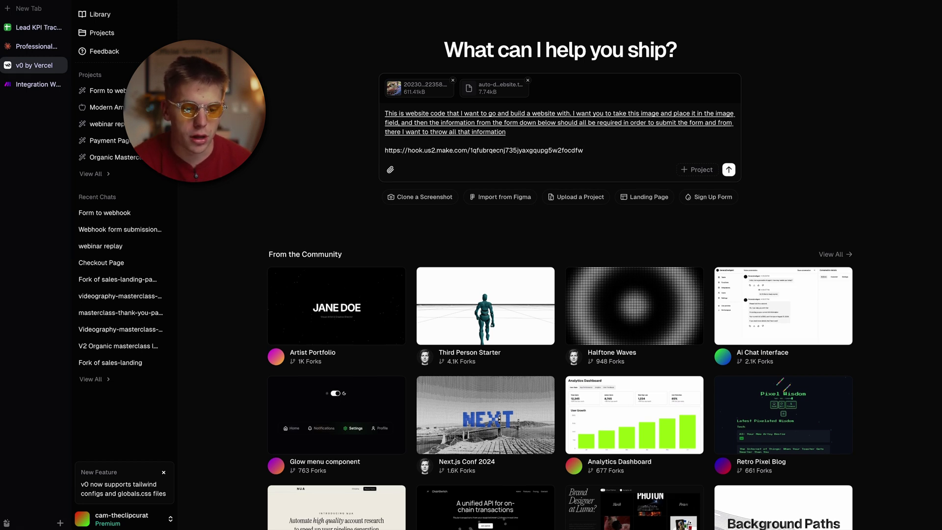
type(" over to this MW hook.")
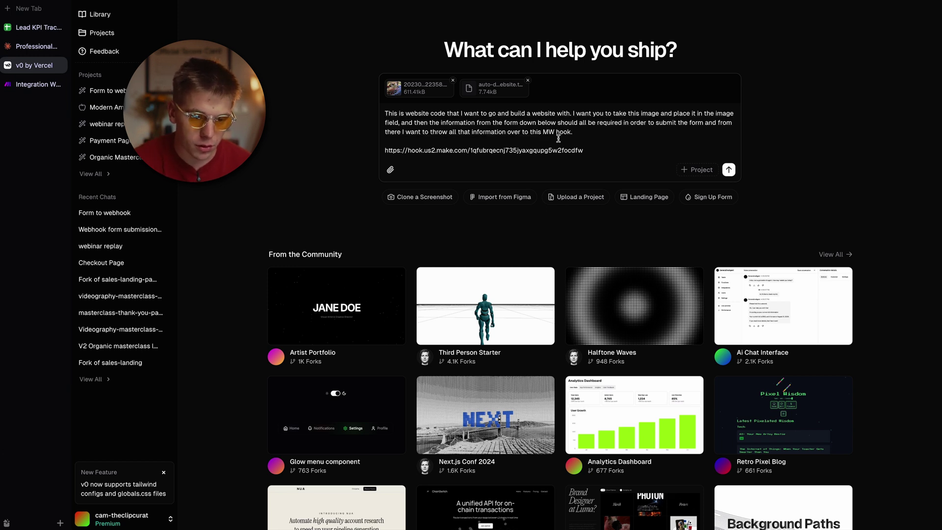
type("make")
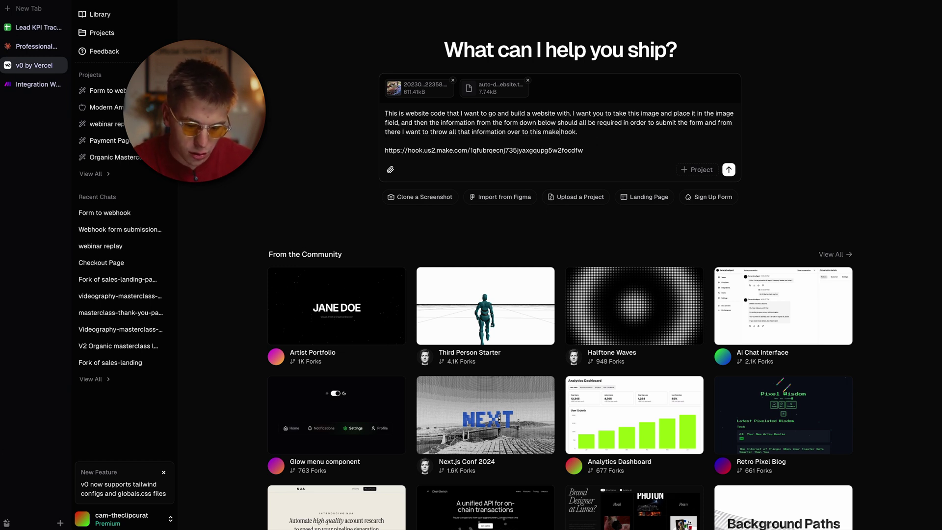
key("Return")
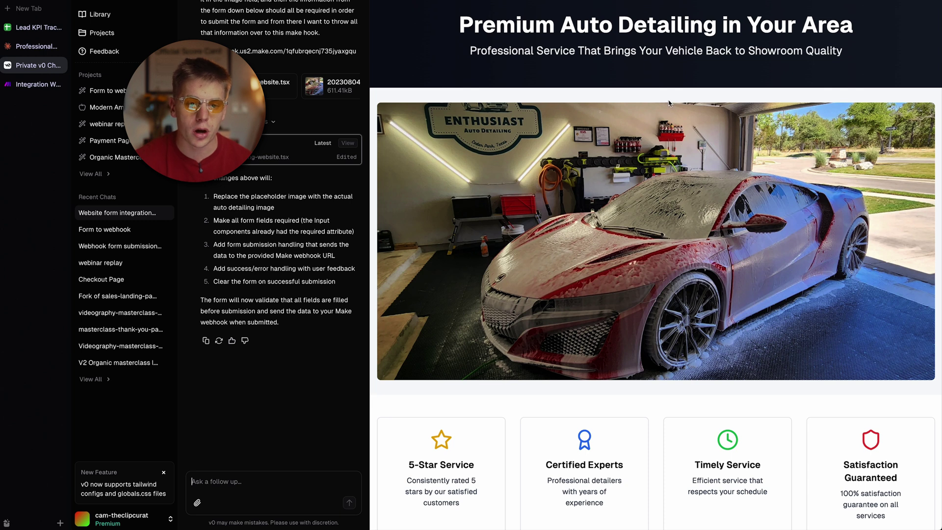
Step: Test the preview form's required-field warning and its date and time dropdowns
scroll(668, 103, "down", 6)
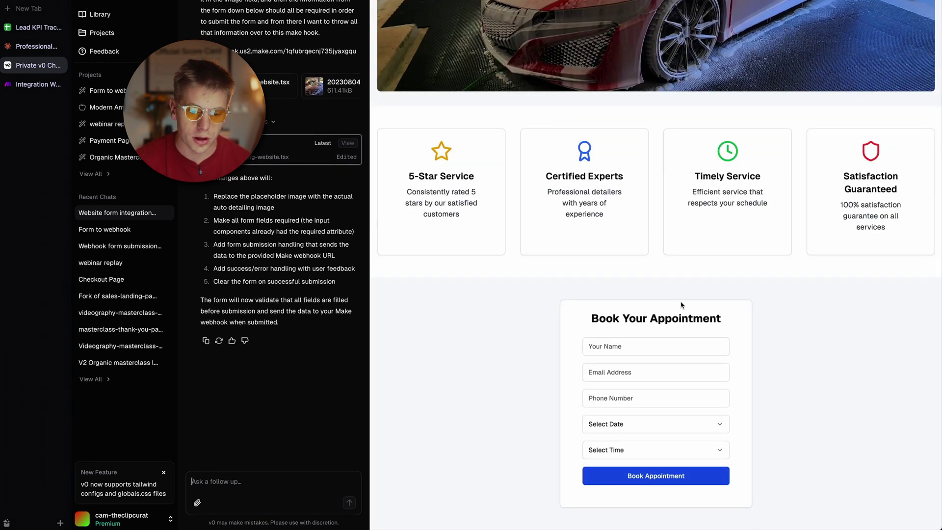
left_click(635, 348)
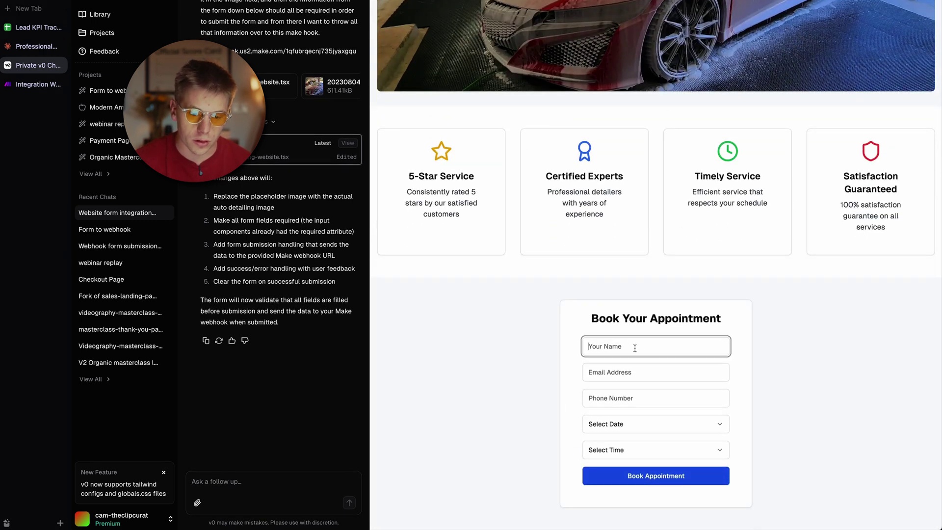
left_click(672, 477)
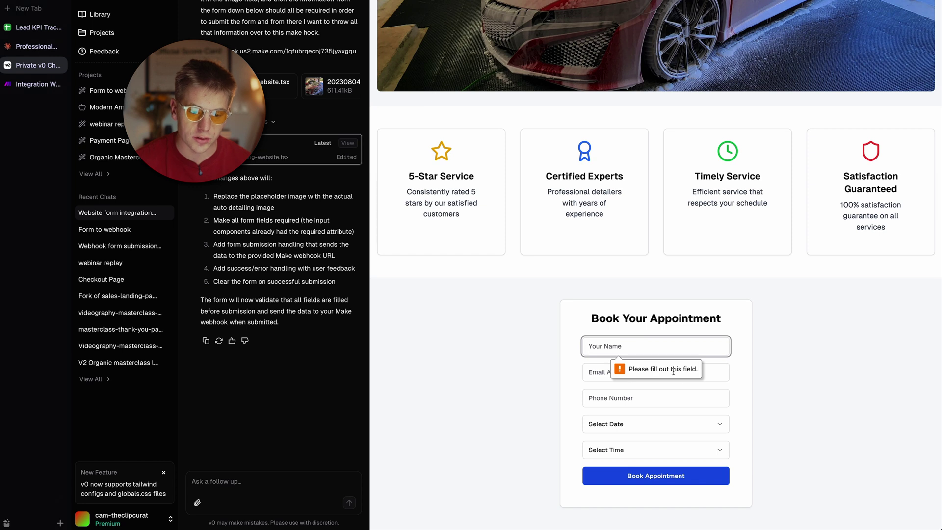
left_click(599, 372)
left_click(619, 425)
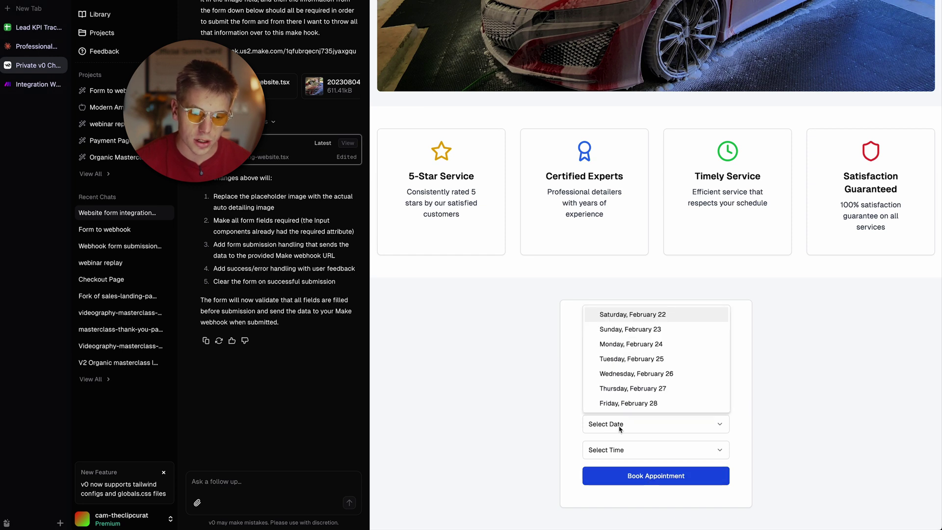
left_click(646, 452)
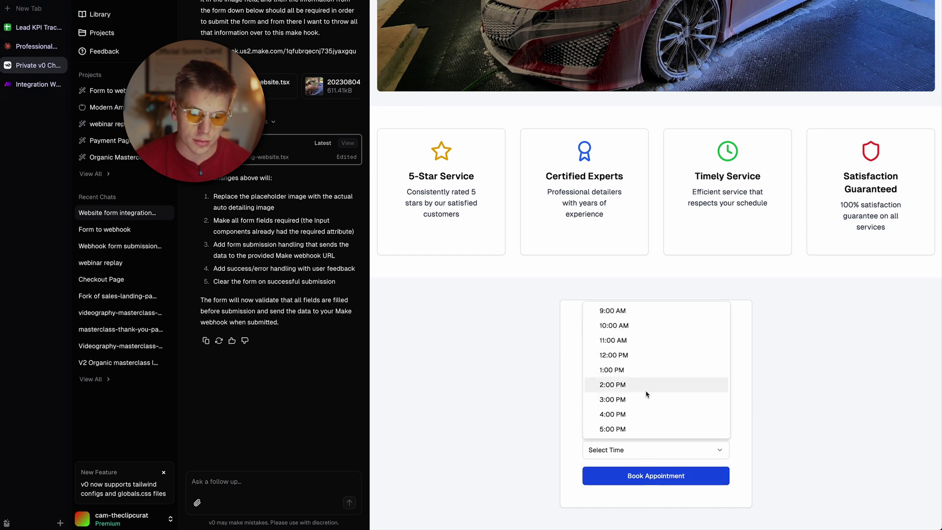
left_click(535, 365)
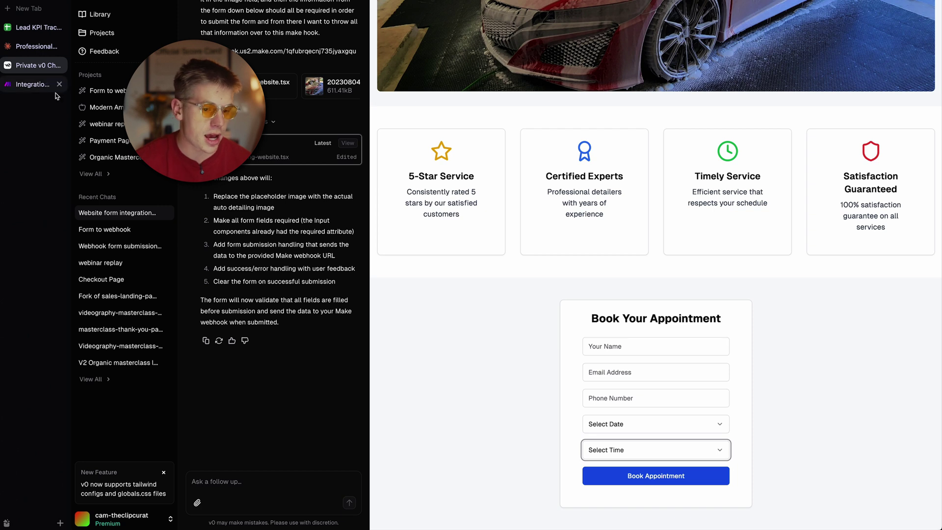
scroll(515, 307, "up", 6)
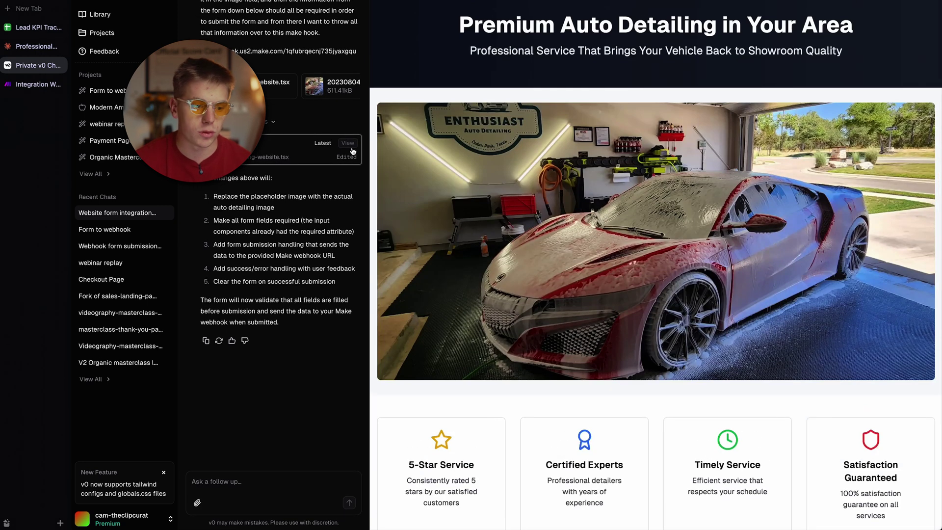
Step: Run the Make Webhooks module once so it waits for incoming data
left_click(34, 84)
right_click(537, 220)
left_click(569, 241)
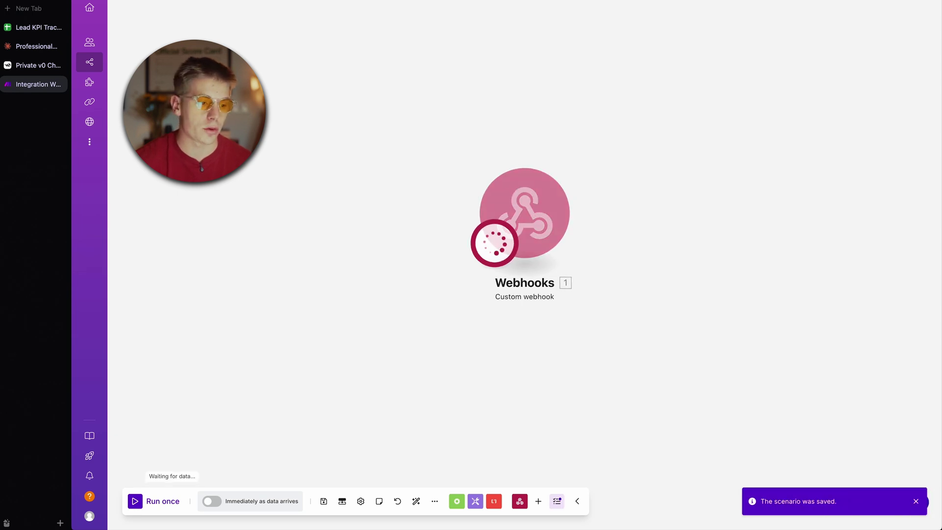
left_click(20, 74)
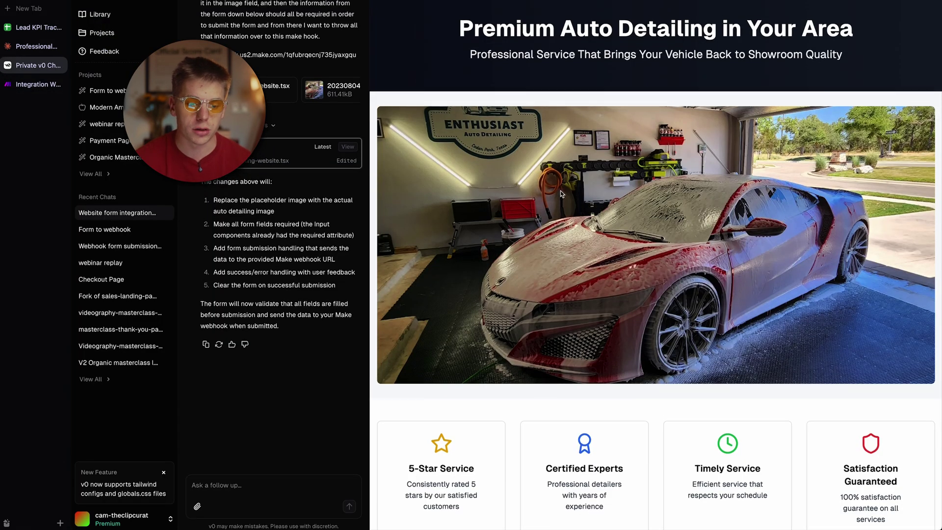
Step: Fill the preview form's name, email and phone fields with test contact details
scroll(560, 191, "down", 6)
left_click(638, 347)
type("cam")
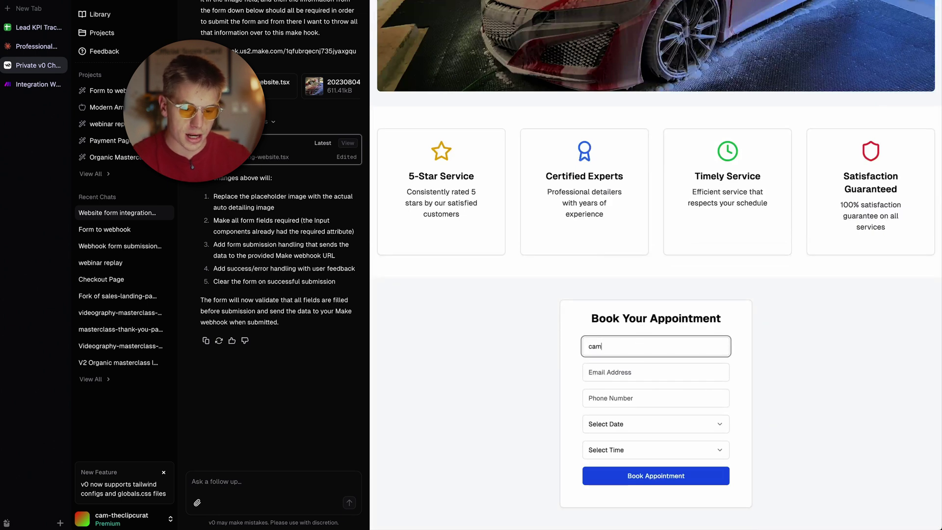
key("Tab")
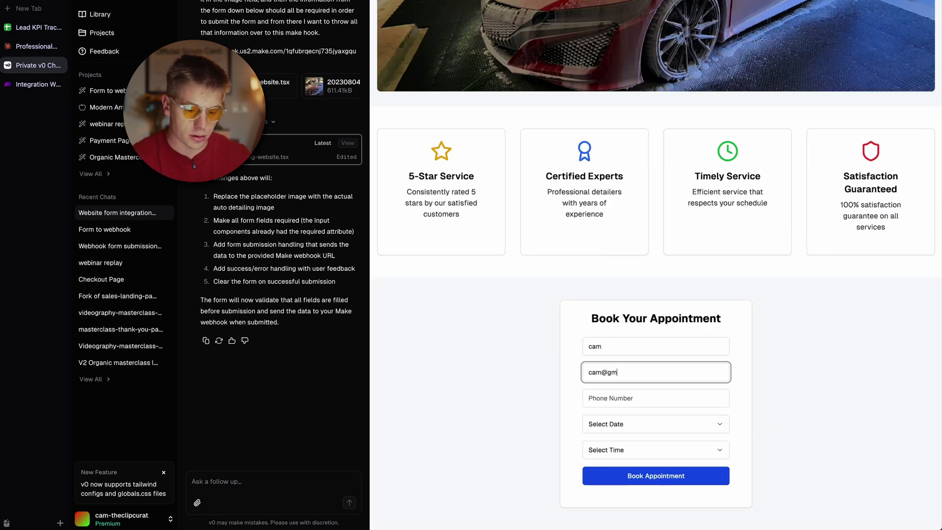
key("Tab")
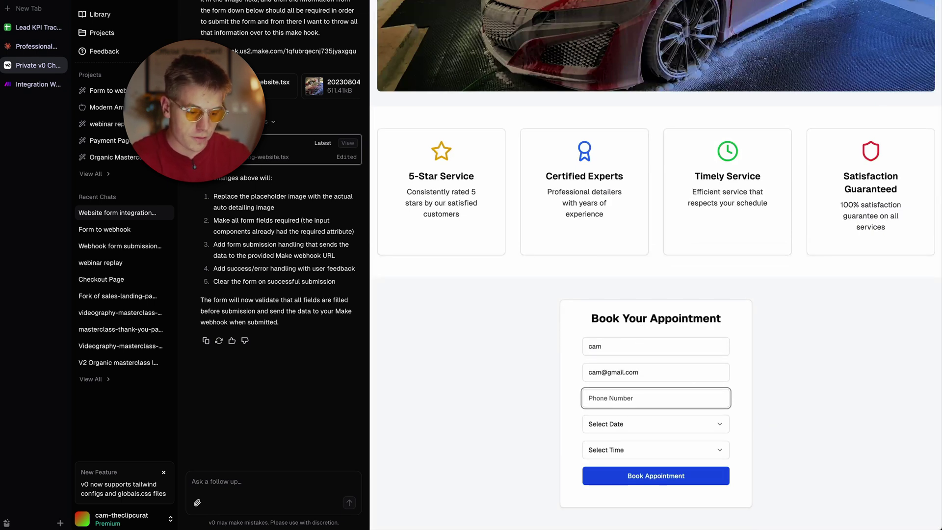
type("1234567890")
Step: Choose Monday, February 24 at 10:00 AM and submit the booking
left_click(629, 425)
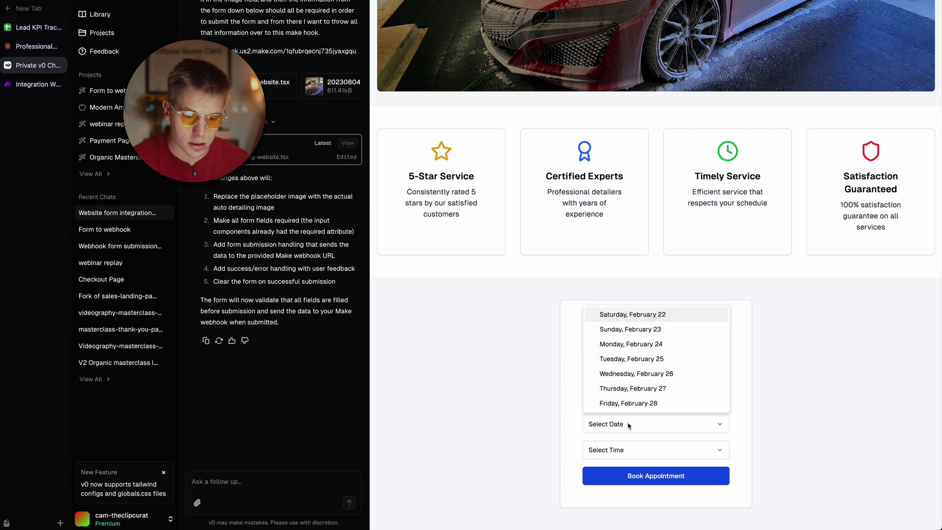
left_click(638, 351)
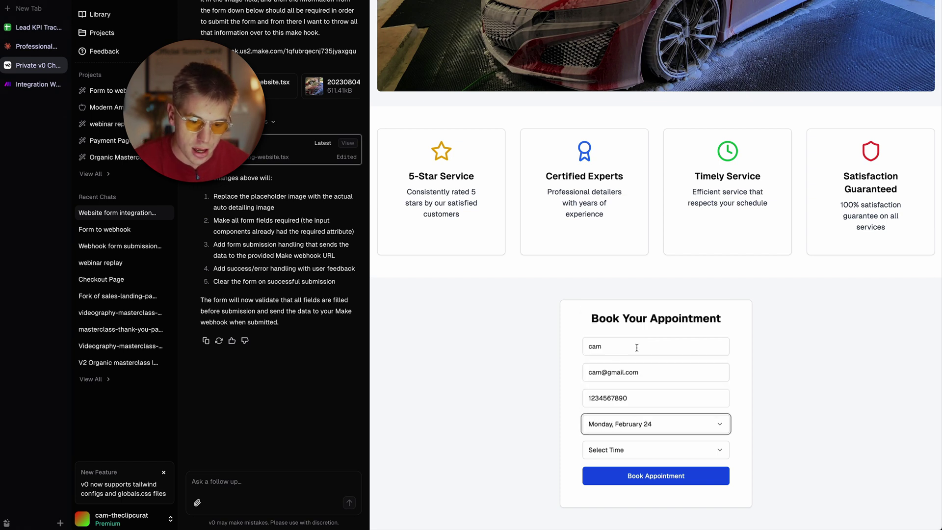
left_click(629, 450)
left_click(621, 328)
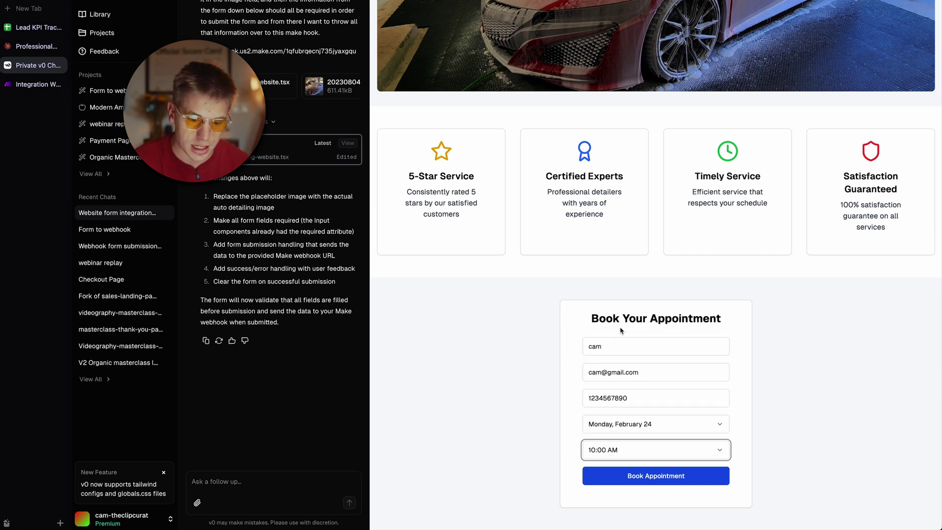
left_click(655, 480)
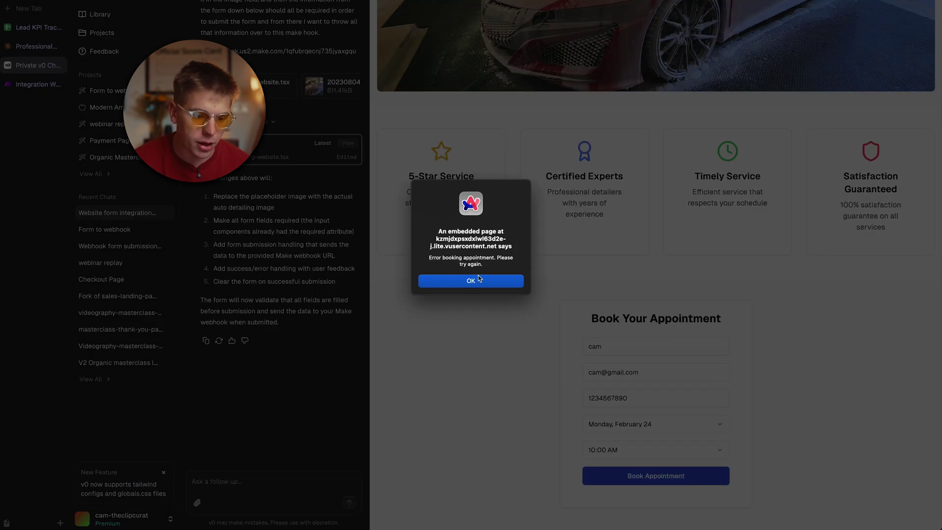
Step: Dismiss the booking error alert and start a Fix with v0 request
left_click(499, 283)
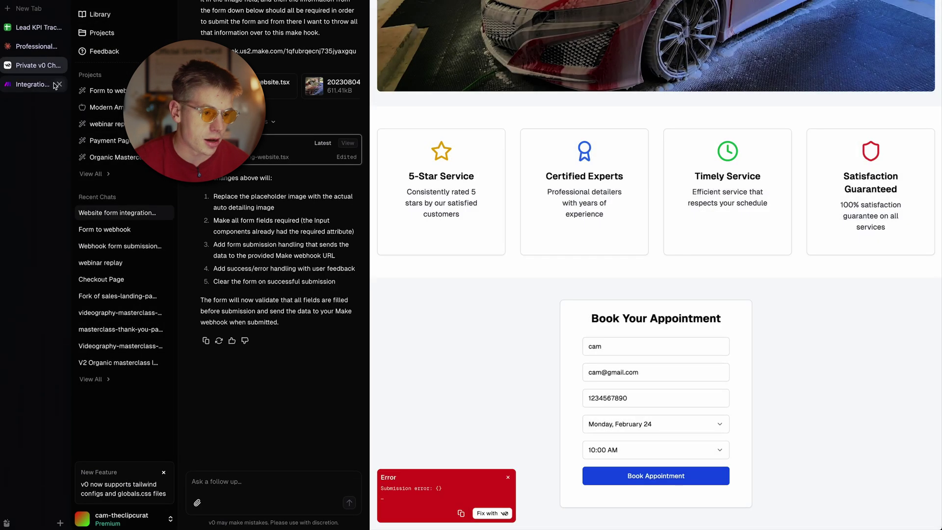
left_click(35, 83)
left_click(30, 66)
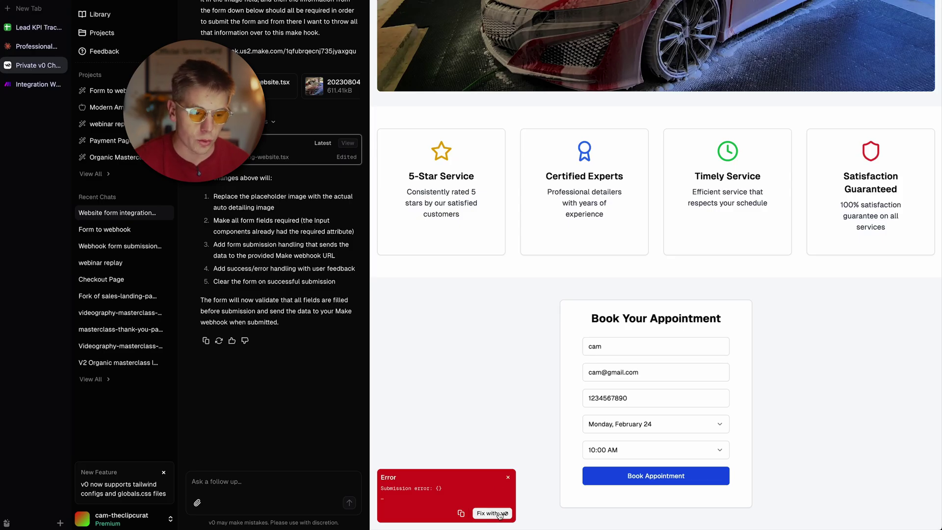
left_click(503, 513)
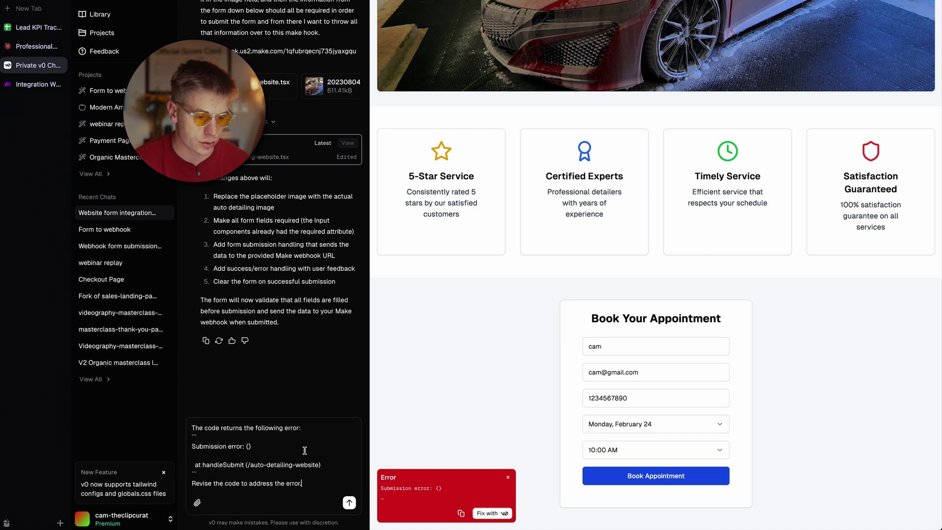
Step: Add the line 'Make sure that you are submitting all the form information to this webhook'
key("shift+Return")
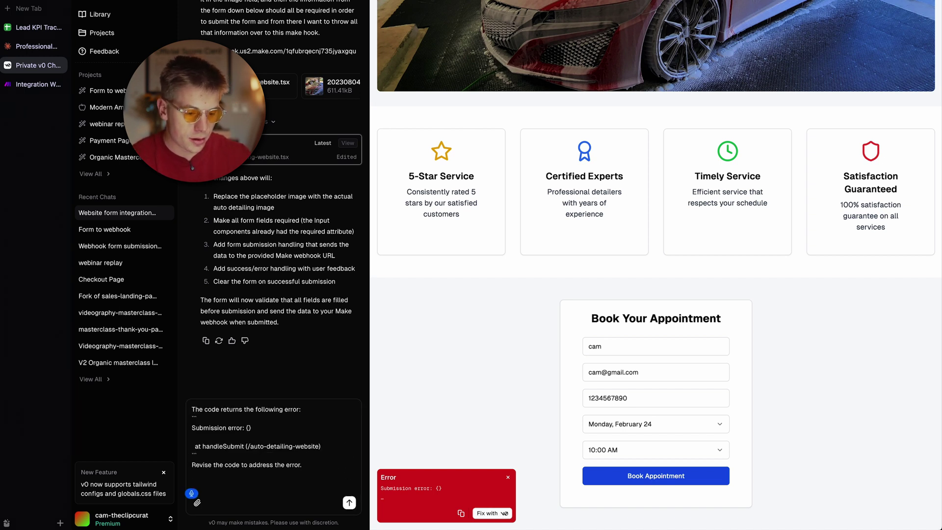
type("Make sure that")
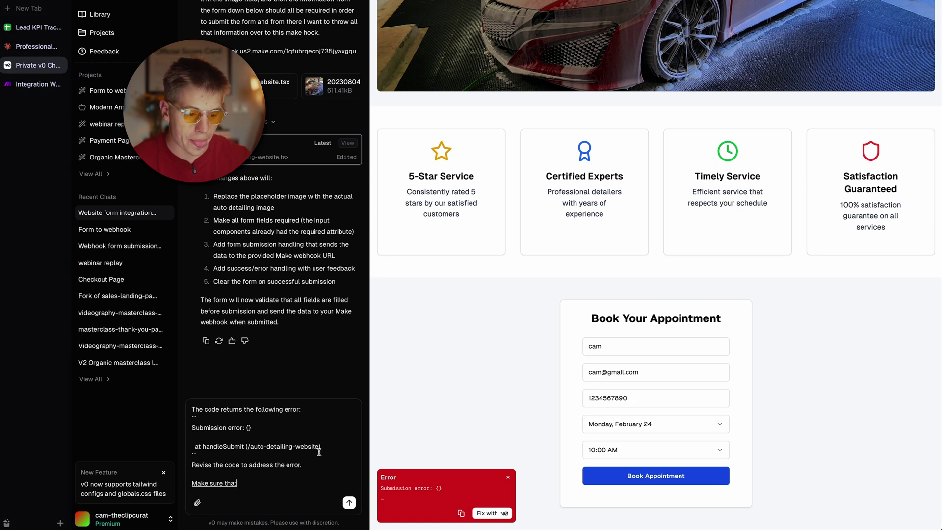
type(" you are submitting all of the")
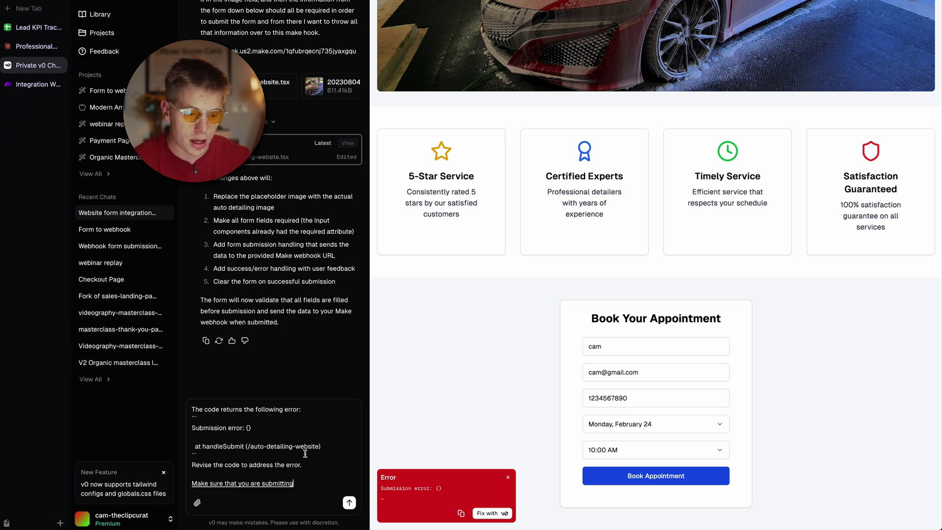
key("BackSpace")
key("BackSpace")
key("BackSpace")
key("BackSpace")
key("BackSpace")
key("BackSpace")
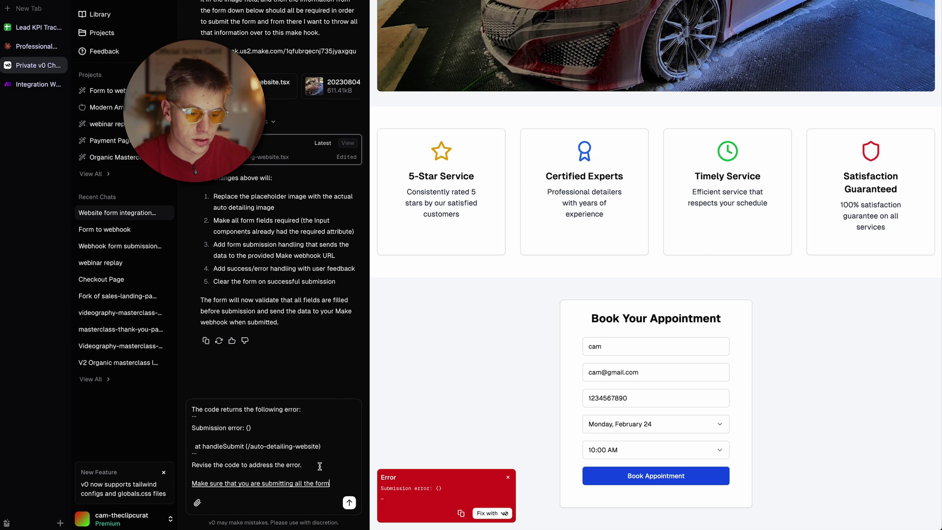
type("the form information to this MW hook")
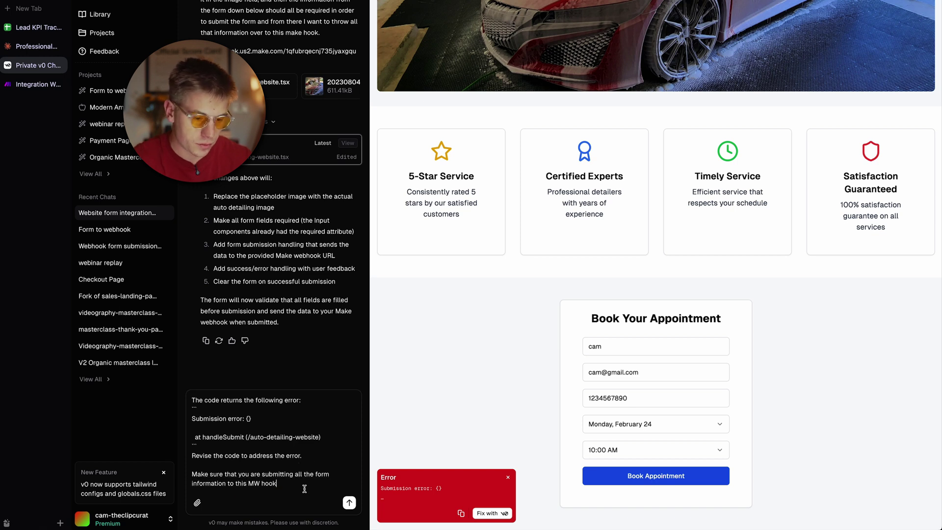
left_click(257, 484)
key("BackSpace")
key("BackSpace")
key("BackSpace")
type("web")
left_click(291, 483)
key("shift+Return")
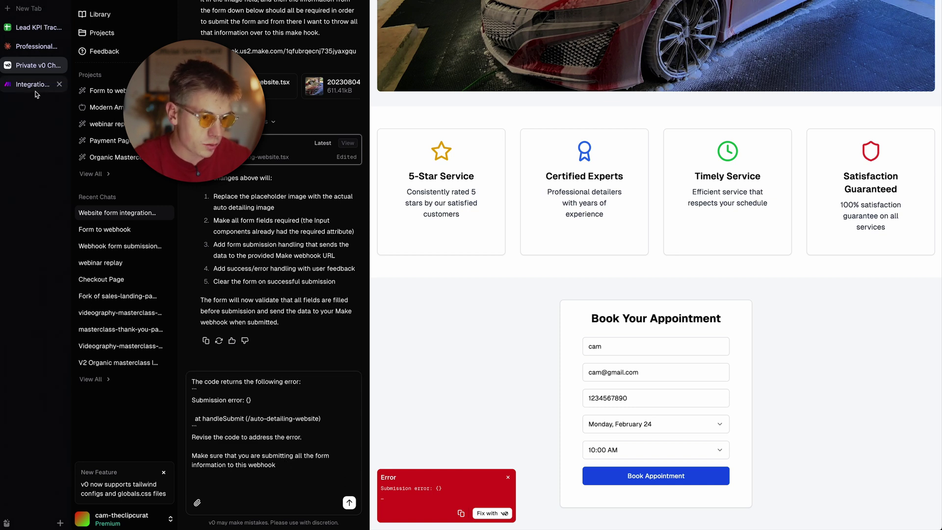
Step: Paste the Make webhook address into the message and send the fix request
left_click(34, 85)
key("ctrl+Tab")
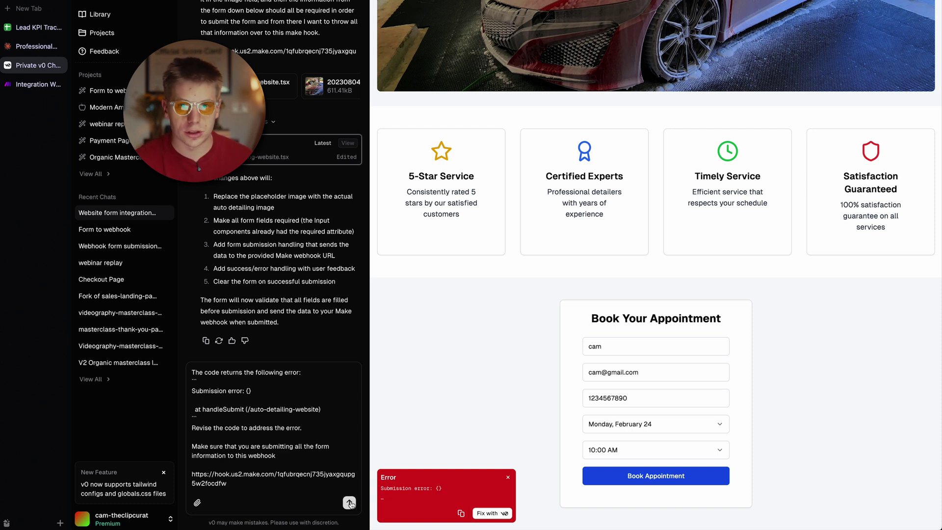
left_click(349, 503)
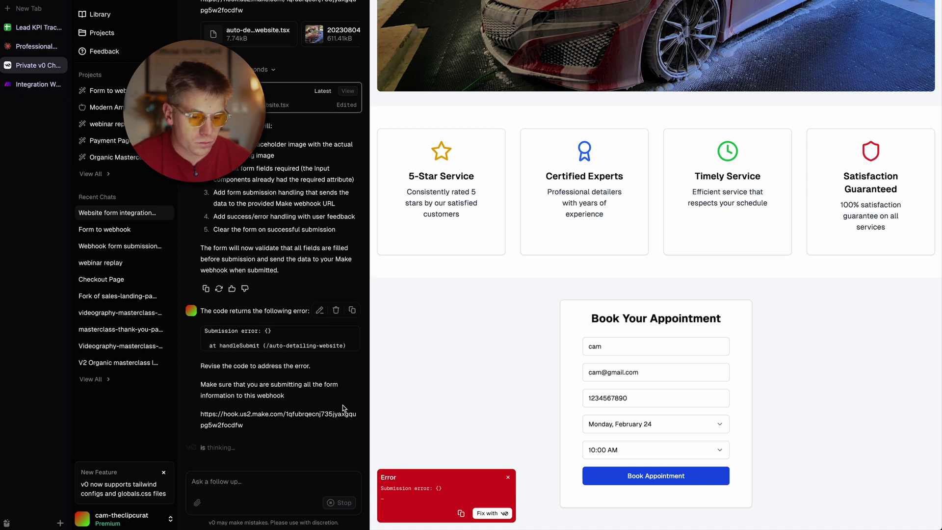
Step: Close the webhook settings and run the Make scenario once to catch incoming data
left_click(31, 84)
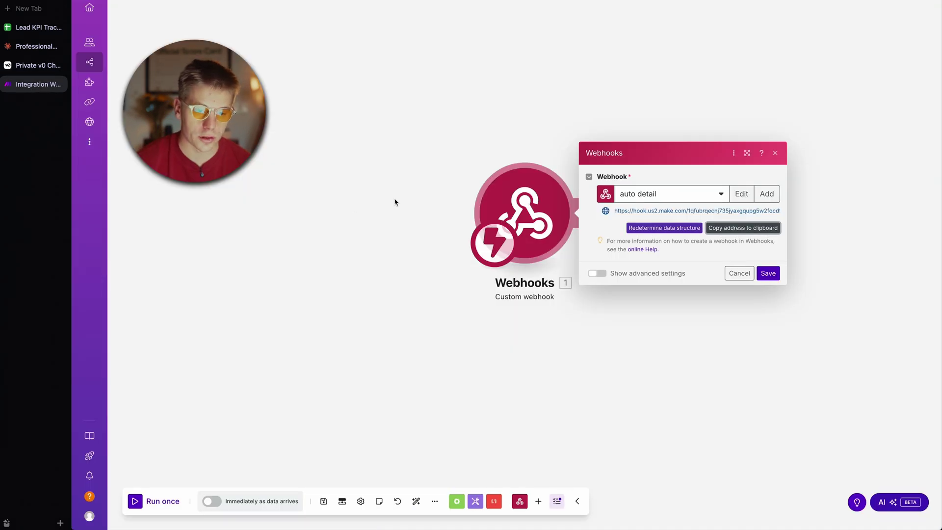
left_click(399, 171)
left_click(136, 507)
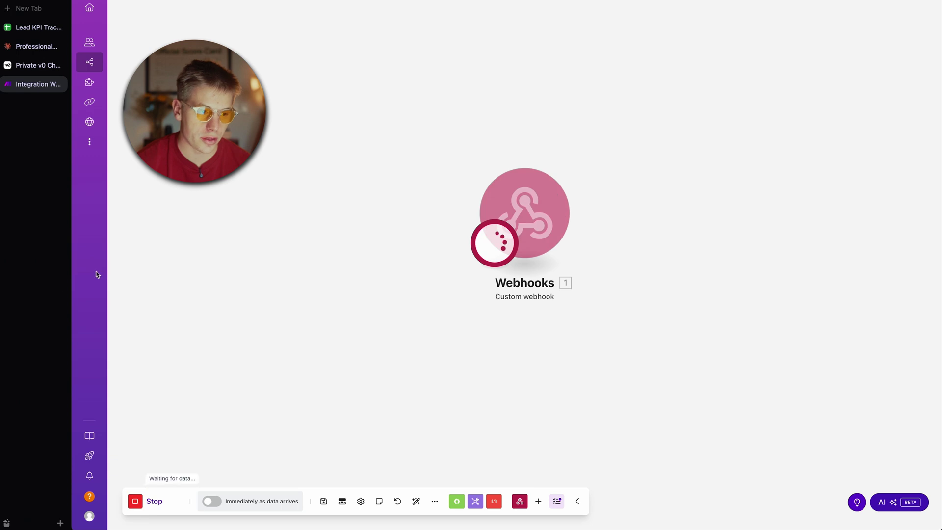
Step: Submit a test booking in the v0 preview for Tuesday, February 25 at 1:00 PM
left_click(35, 65)
left_click(585, 345)
type("cam")
key("Tab")
left_click(628, 424)
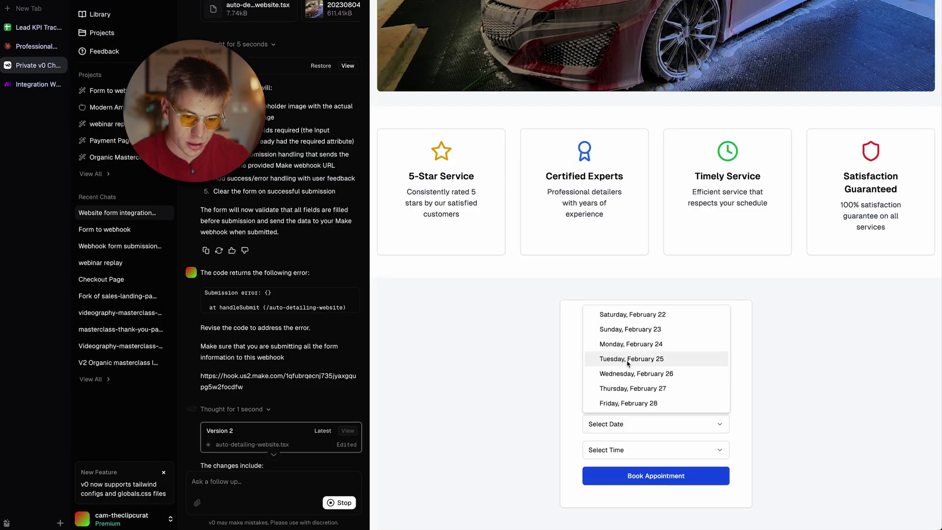
left_click(628, 359)
left_click(629, 450)
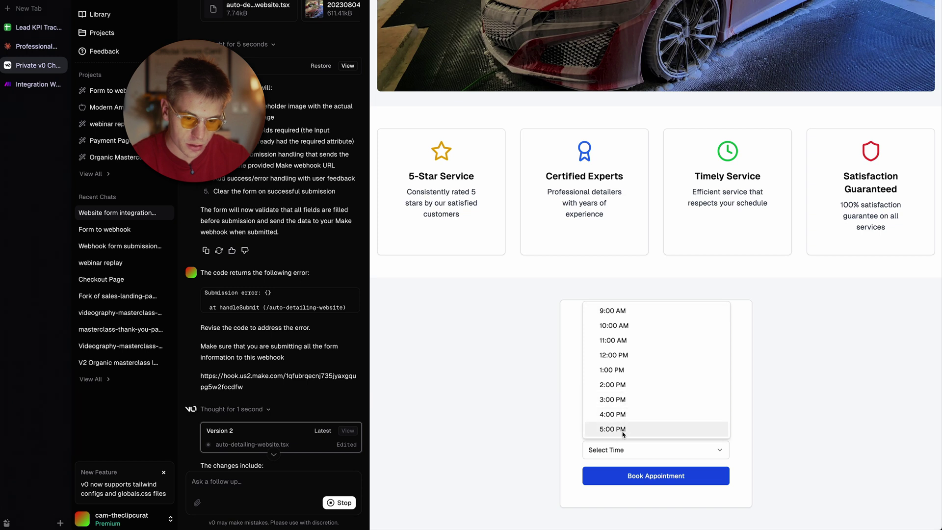
left_click(621, 371)
left_click(637, 474)
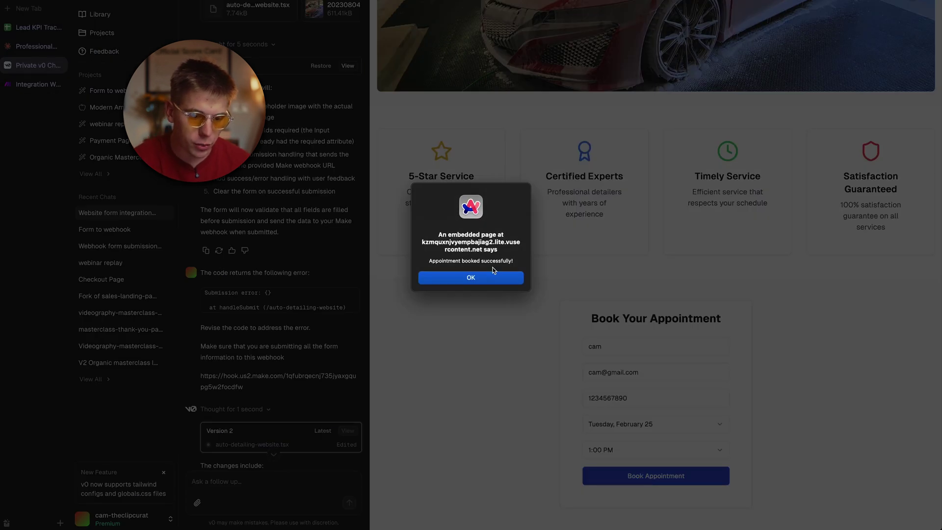
left_click(495, 279)
left_click(39, 84)
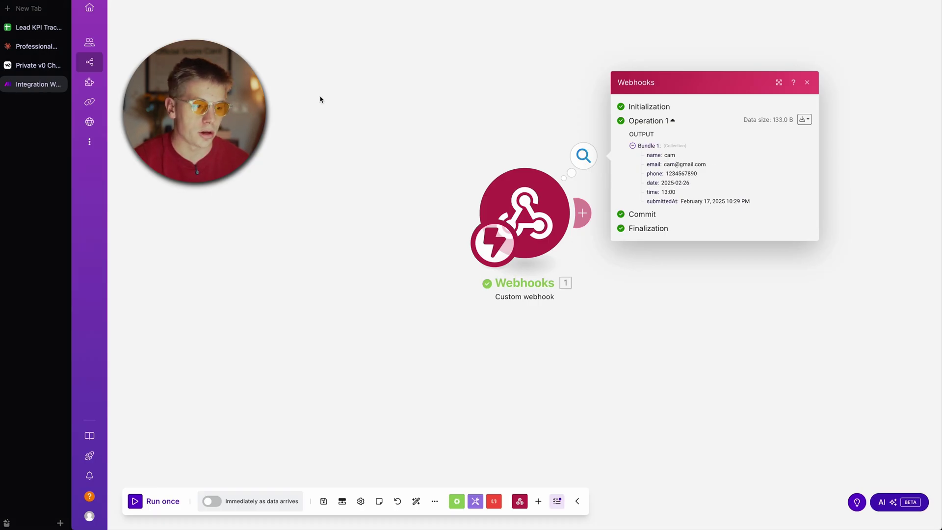
Step: Start deploying the booking website from v0
left_click(40, 71)
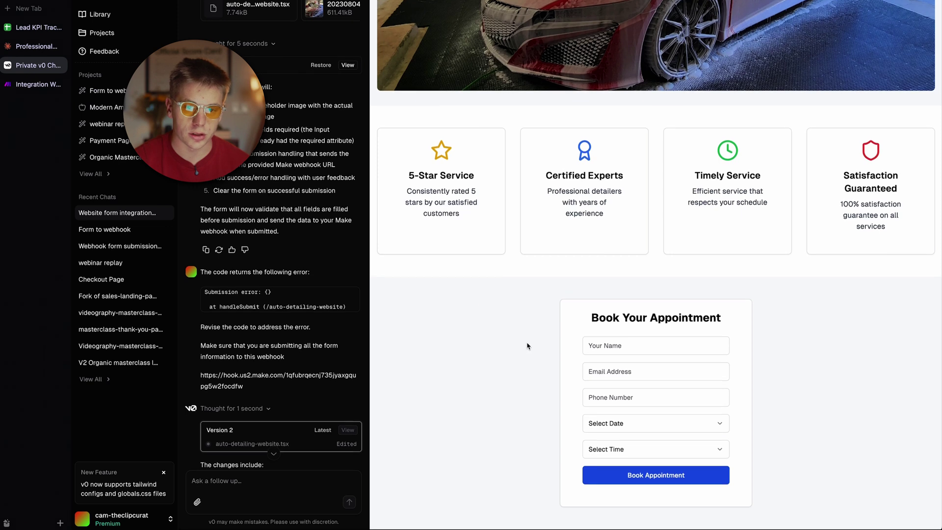
scroll(525, 343, "up", 6)
left_click(851, 8)
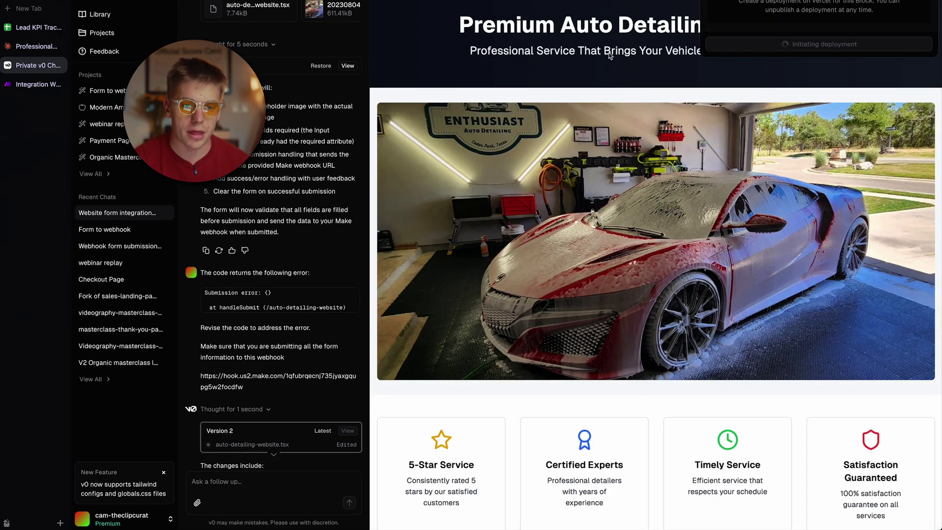
Step: Open the Leads sheet in the tracking spreadsheet, then close the webhook output in Make
left_click(35, 85)
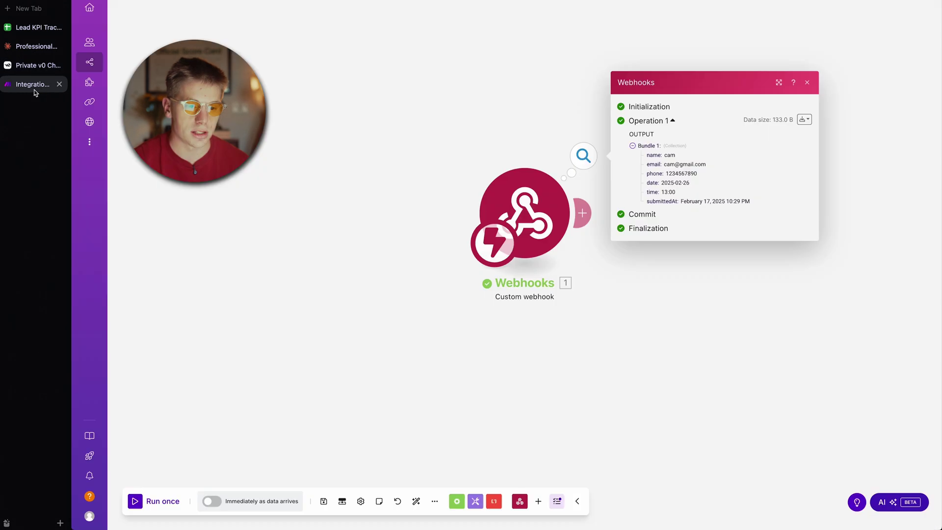
left_click(32, 29)
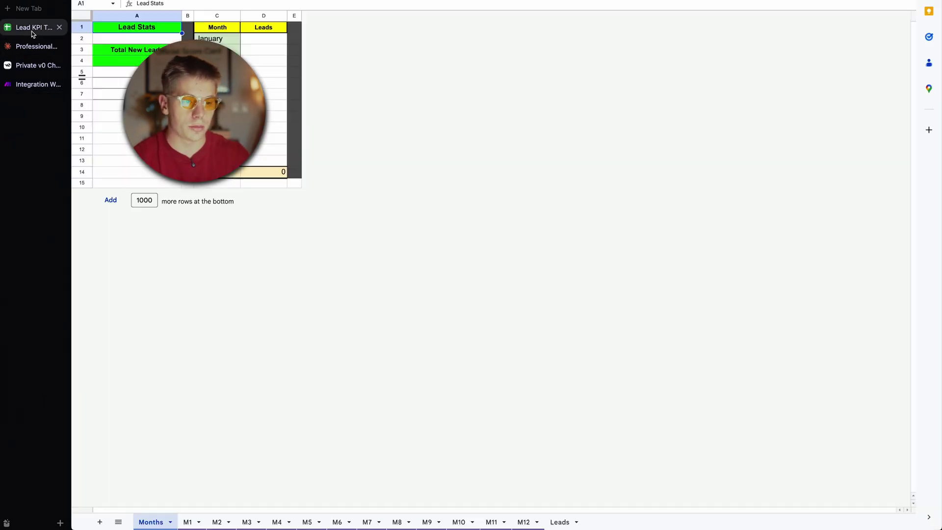
left_click(559, 522)
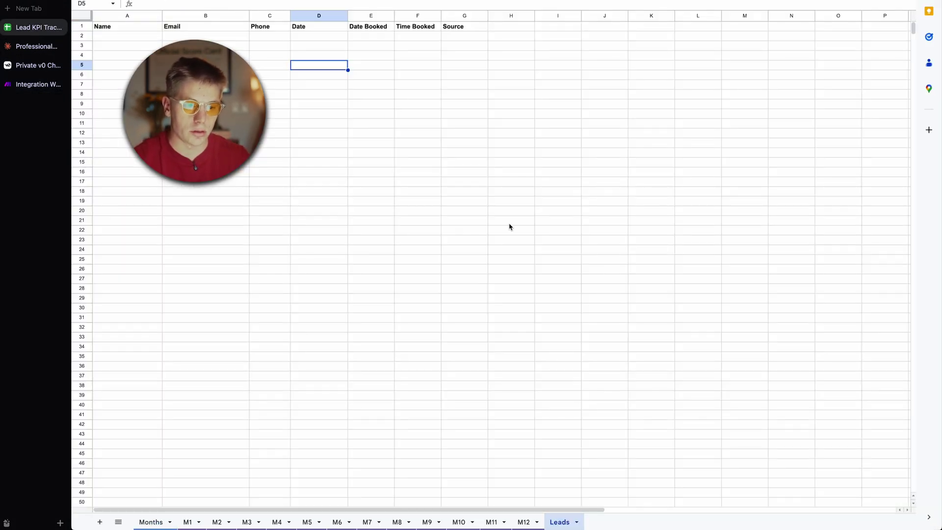
left_click(27, 86)
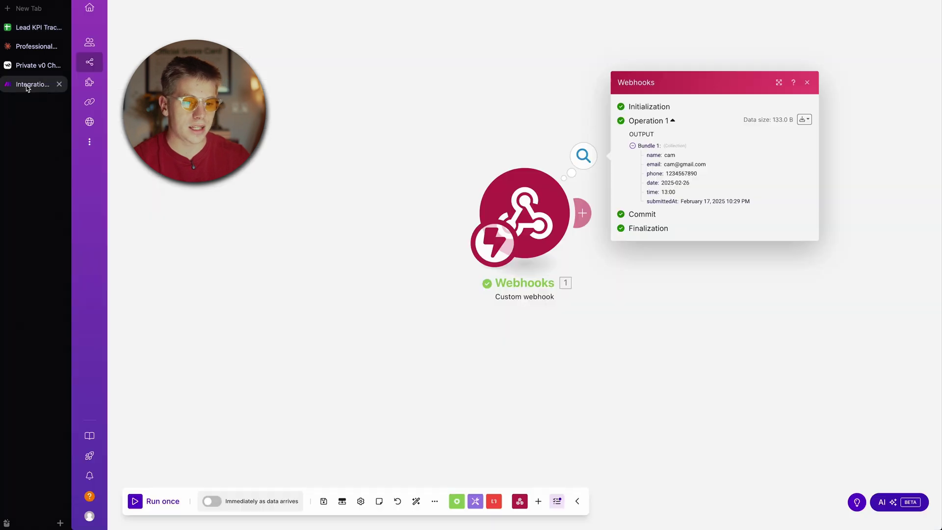
left_click(499, 144)
Step: Add a Google Sheets 'Add a Row' module after the webhook
left_click(582, 212)
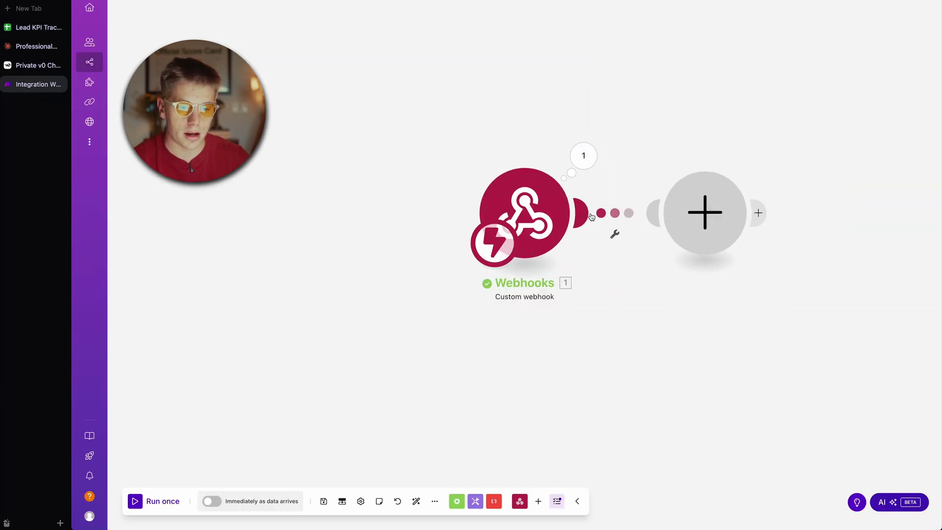
left_click(776, 182)
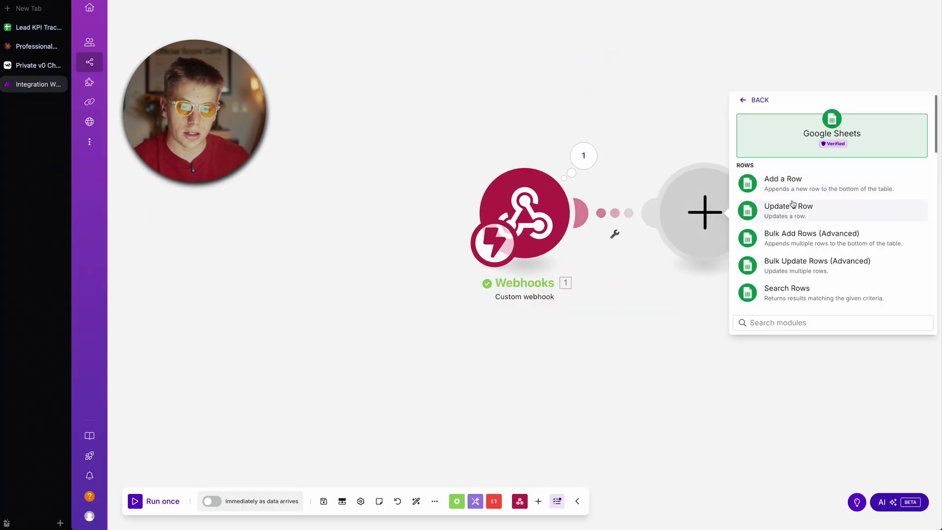
left_click(785, 185)
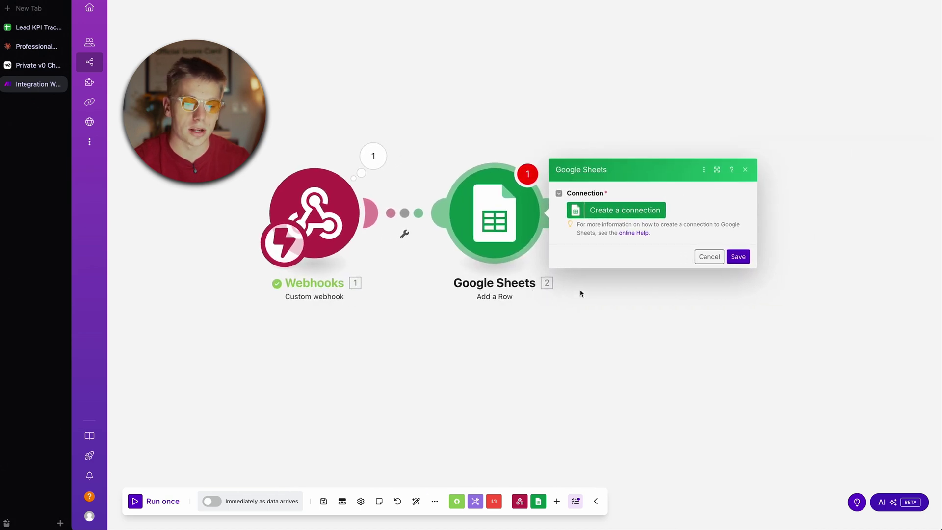
Step: Create a Google connection, keeping the name 'My Google connection', and sign in with Google
left_click(610, 211)
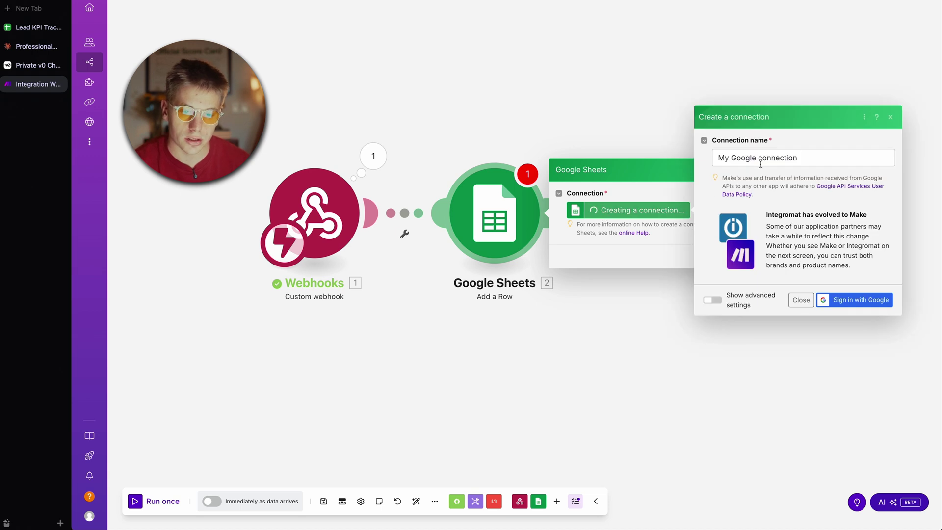
triple_click(761, 158)
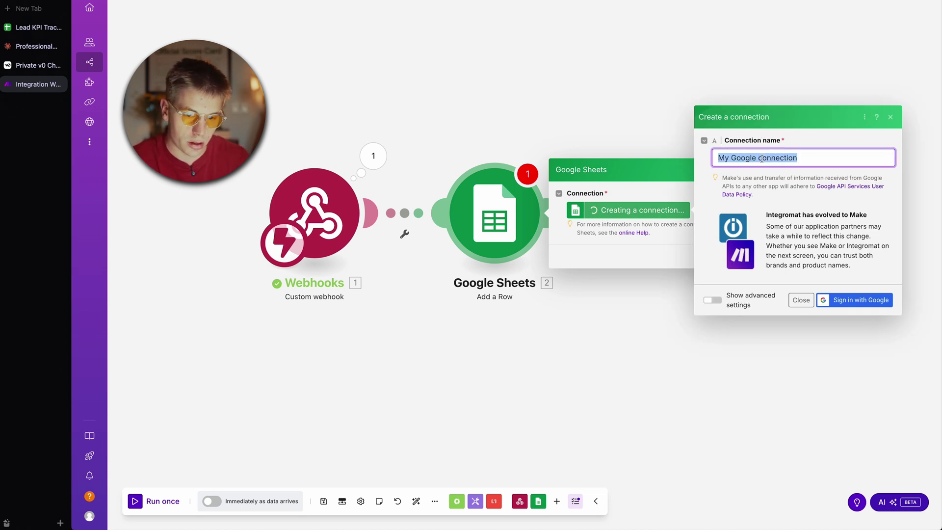
type("M")
key("ctrl+a")
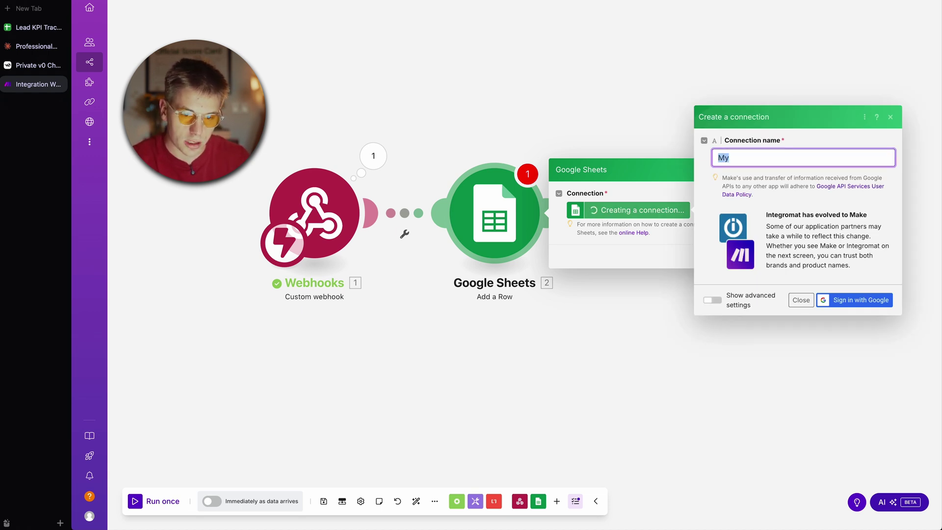
key("ctrl+z")
left_click(853, 300)
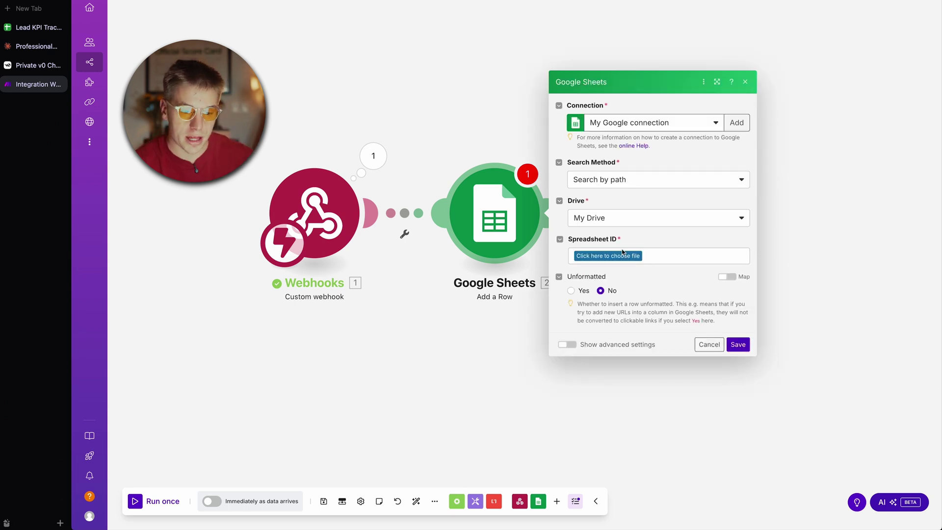
Step: Choose the 'Lead KPI Tracking // Auto Detail' spreadsheet and its Leads sheet as the row target
left_click(621, 259)
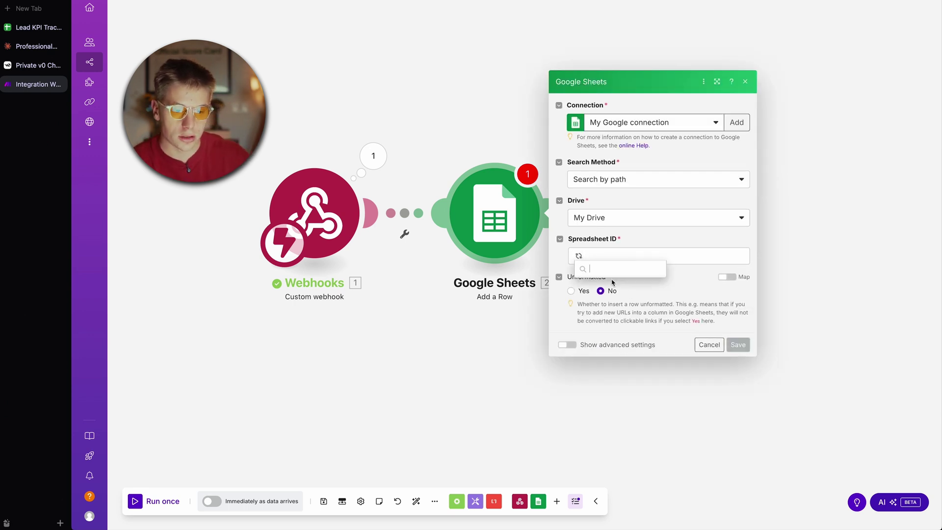
left_click(38, 27)
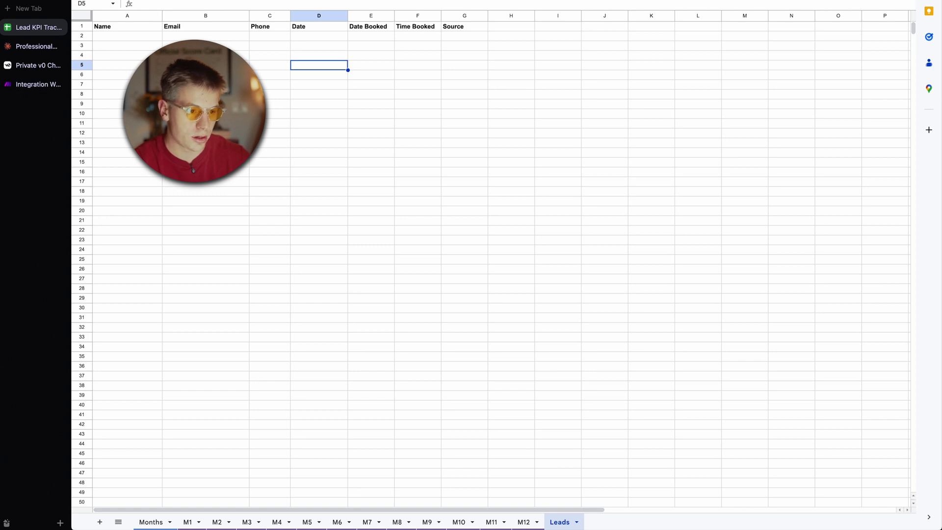
left_click(37, 85)
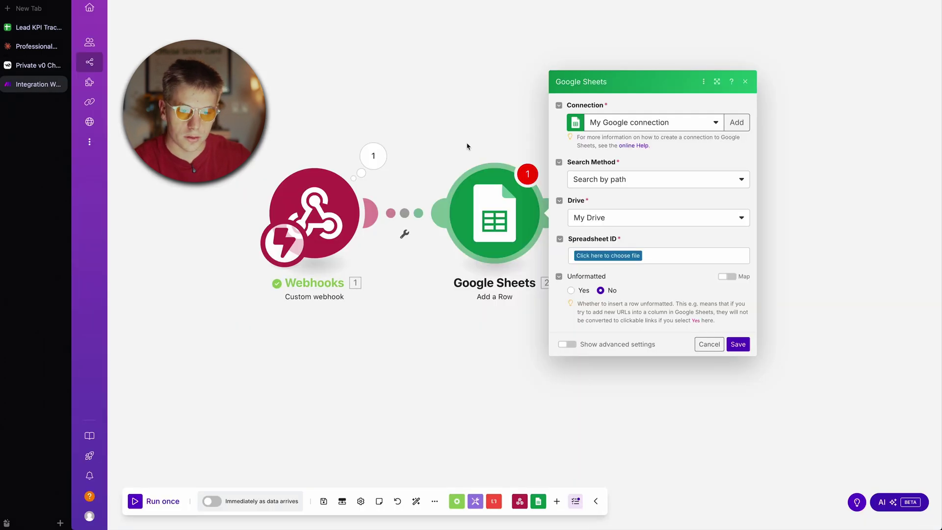
left_click(616, 255)
left_click(620, 284)
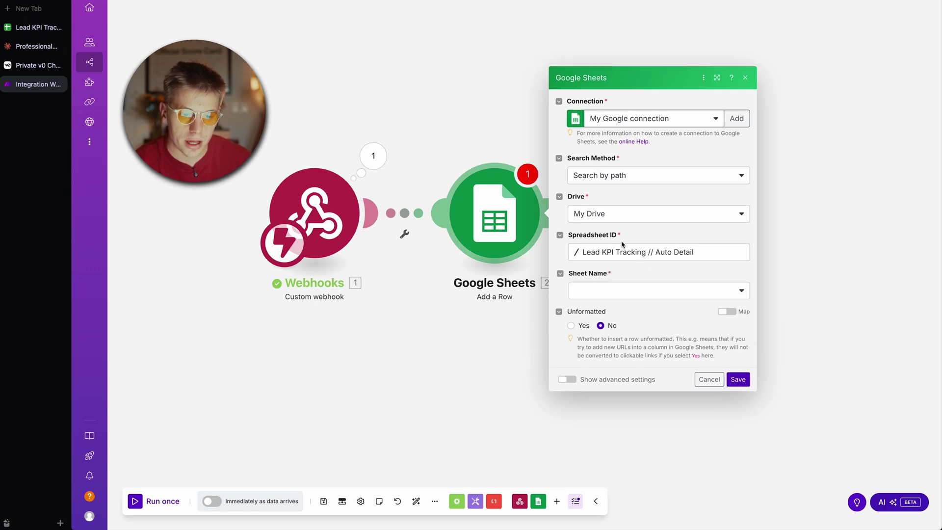
left_click(630, 280)
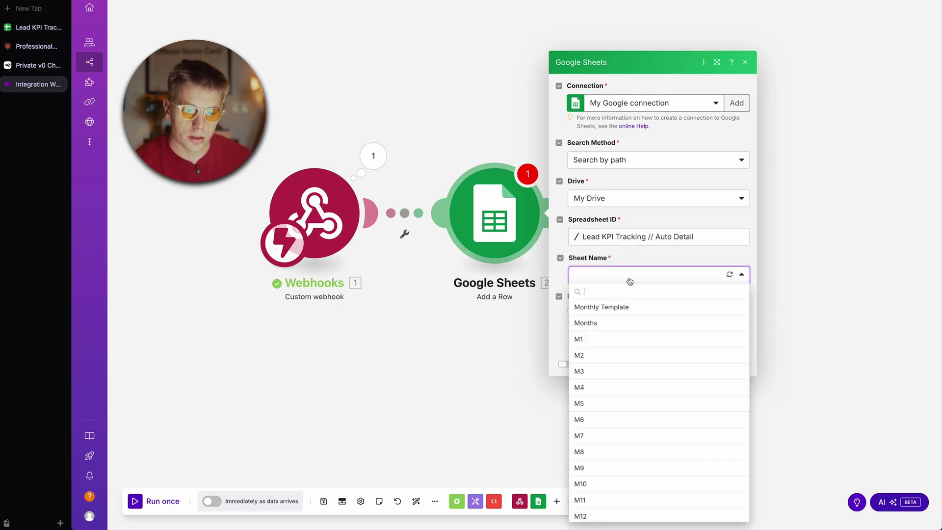
scroll(635, 373, "down", 1)
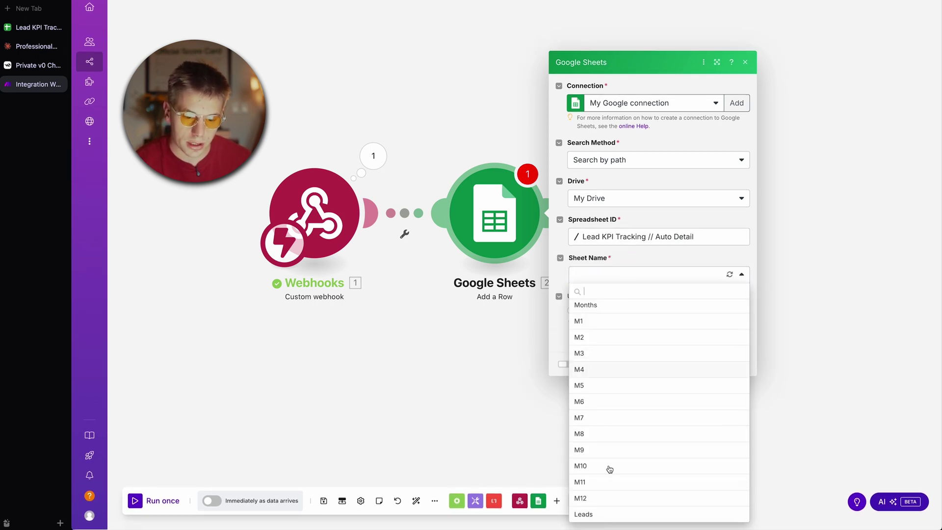
left_click(596, 514)
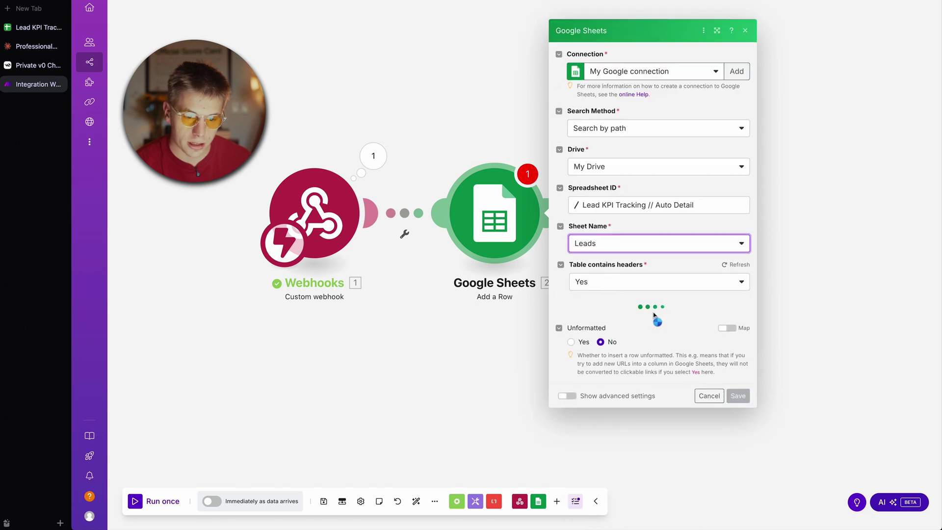
Step: Map webhook name, email, phone, date, time into Name (A), Email (B), Phone (C), Date Booked (E), Time Booked (F)
left_click(622, 268)
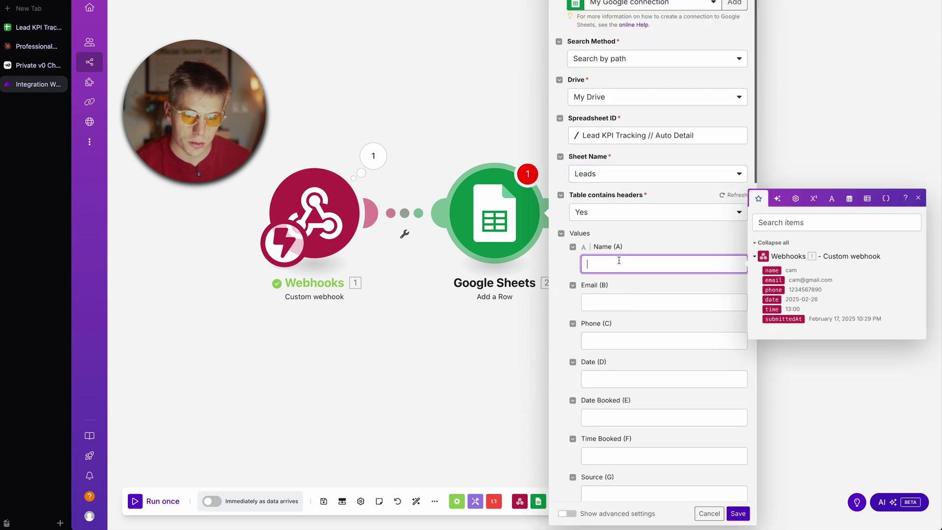
left_click(772, 270)
left_click(609, 296)
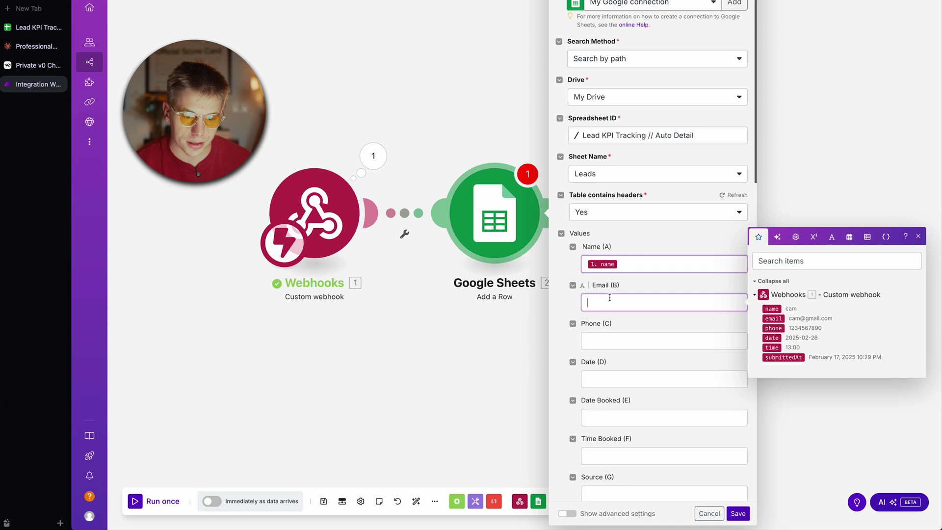
left_click(772, 317)
left_click(618, 341)
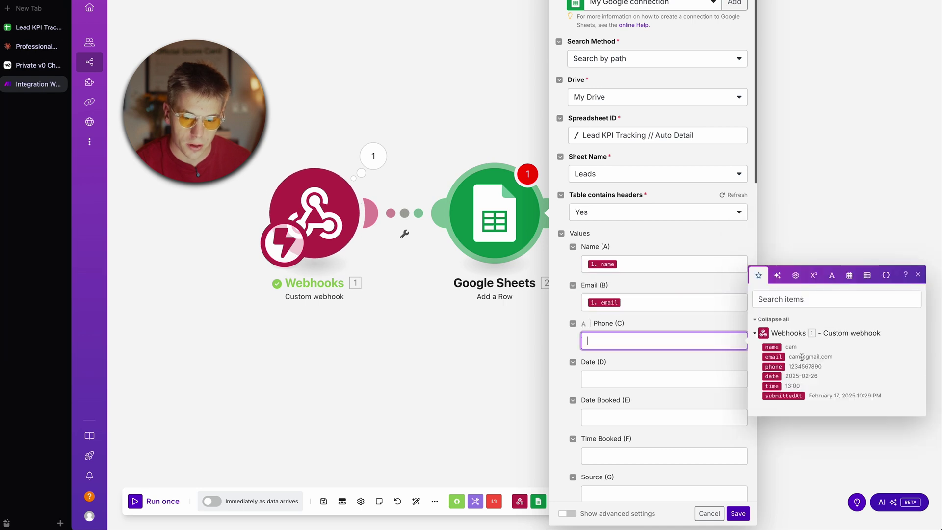
left_click(773, 367)
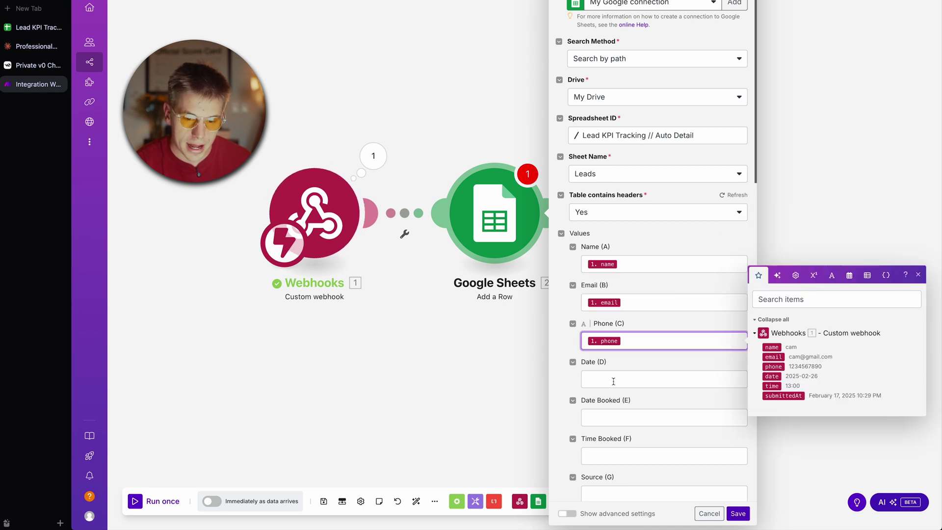
left_click(623, 419)
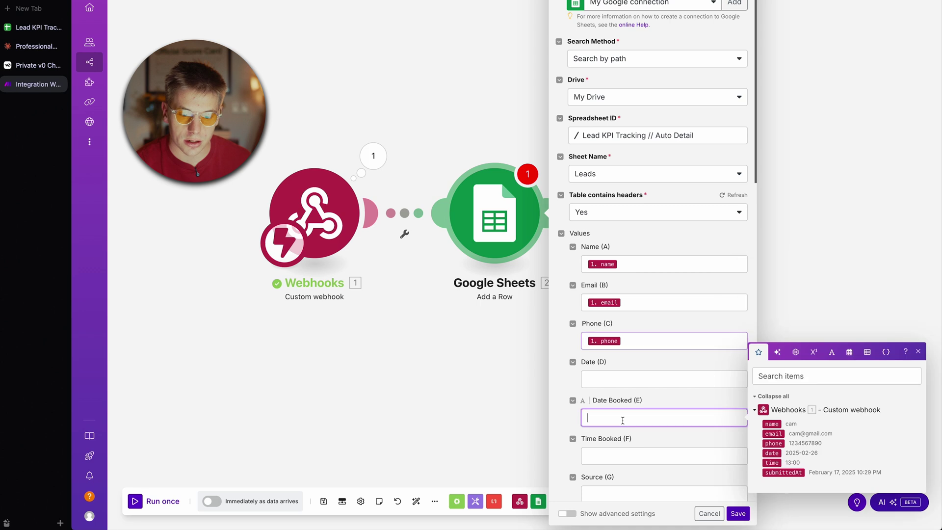
left_click(774, 453)
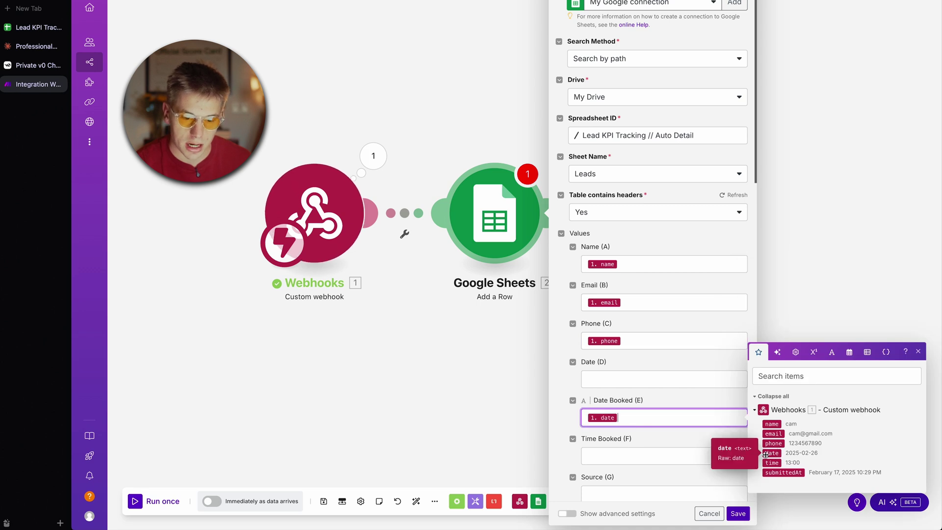
left_click(638, 457)
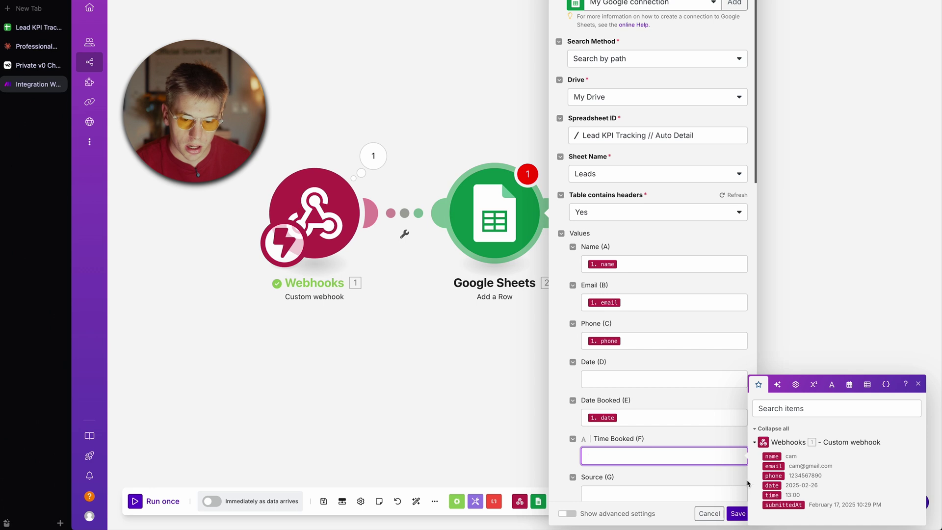
left_click(774, 495)
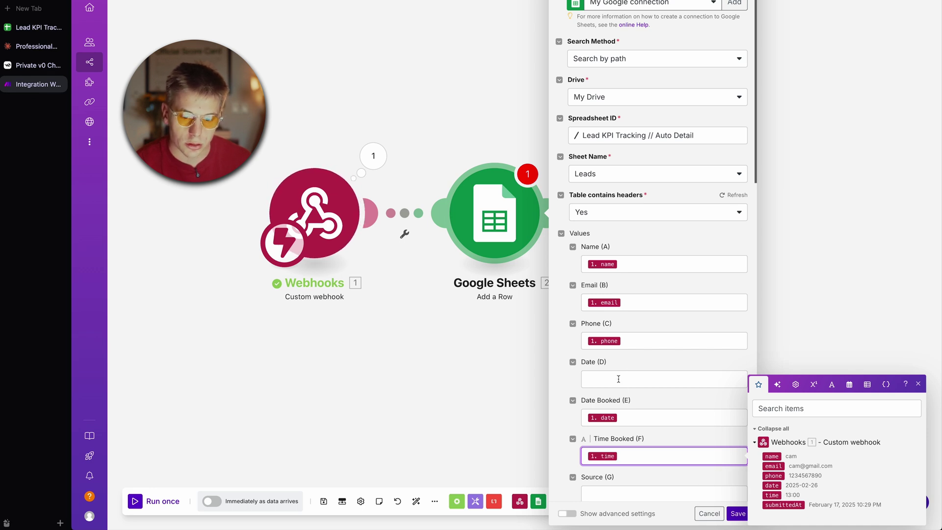
left_click(618, 378)
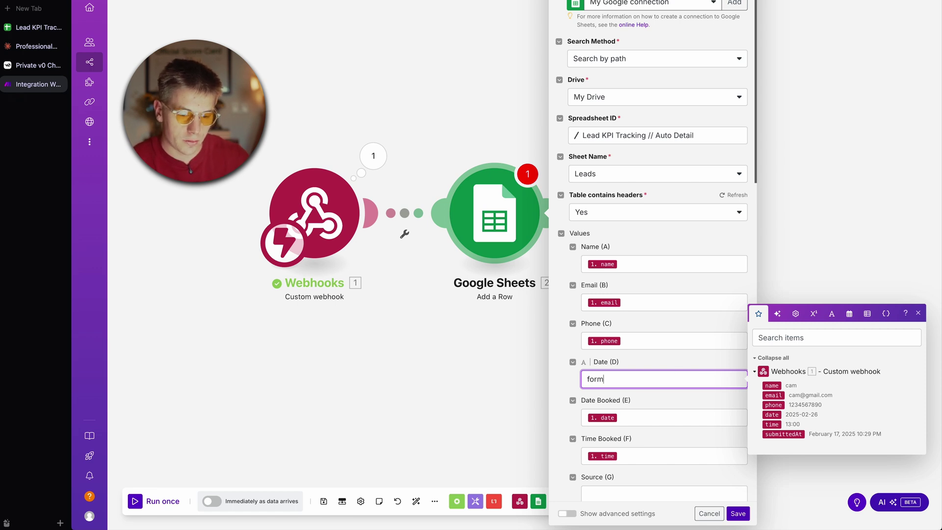
Step: Set Date (D) to formatDate({{now}};DD.MM.YYYY), give Source (G) a website label, and save
type("ate(")
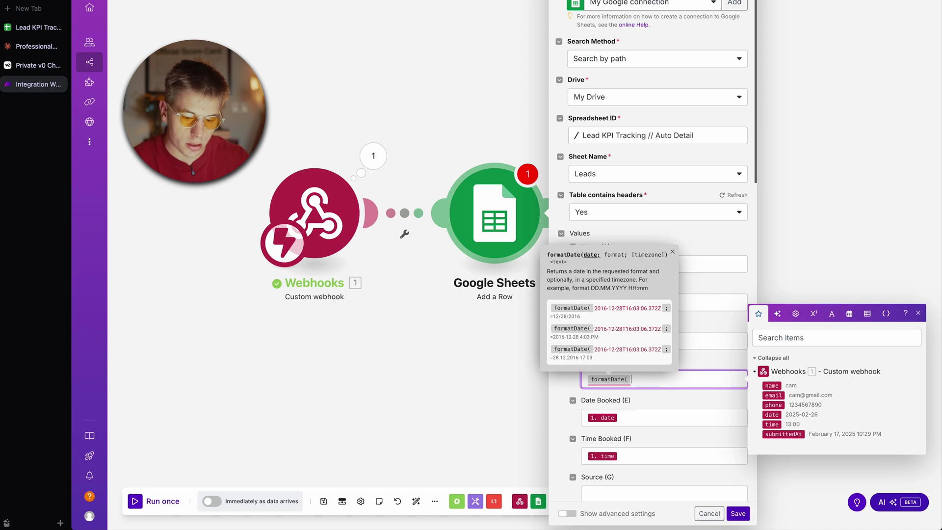
type("}}")
type(";")
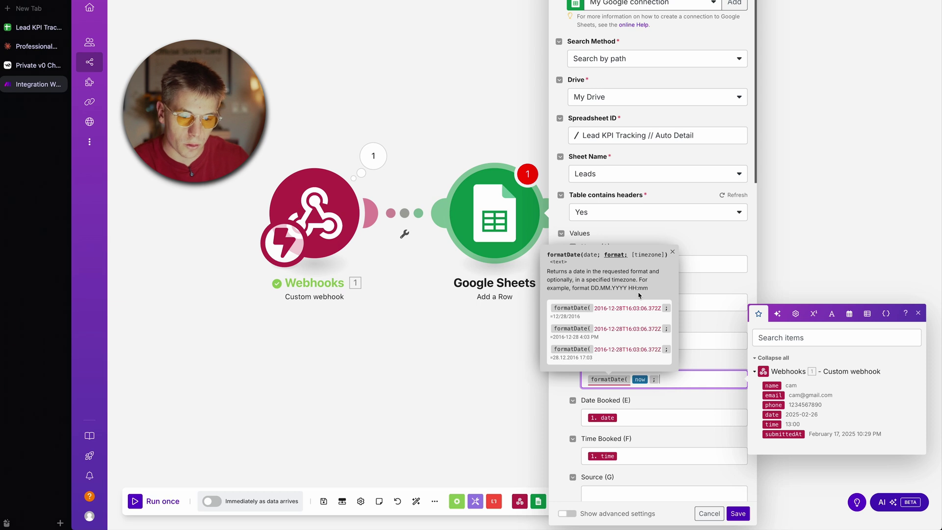
type("DD.MM.YYYY")
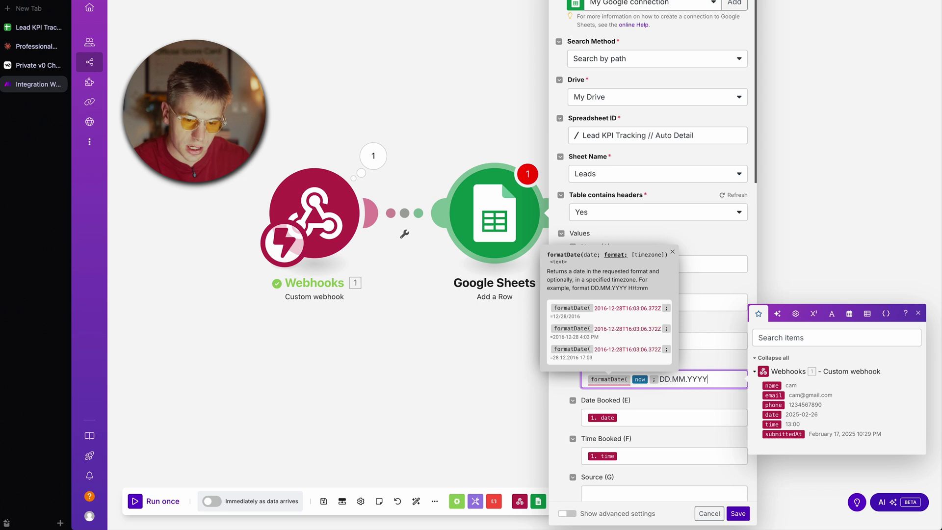
type(")")
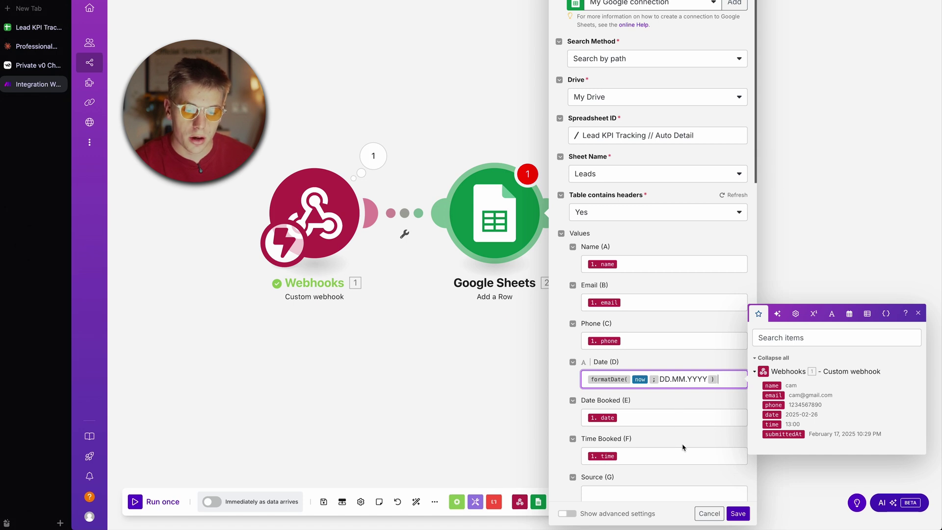
scroll(682, 447, "down", 3)
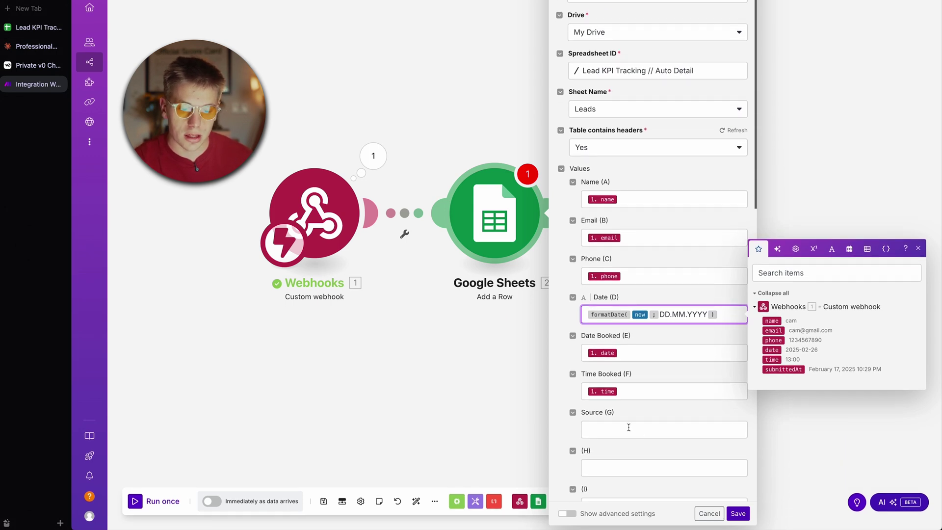
left_click(626, 429)
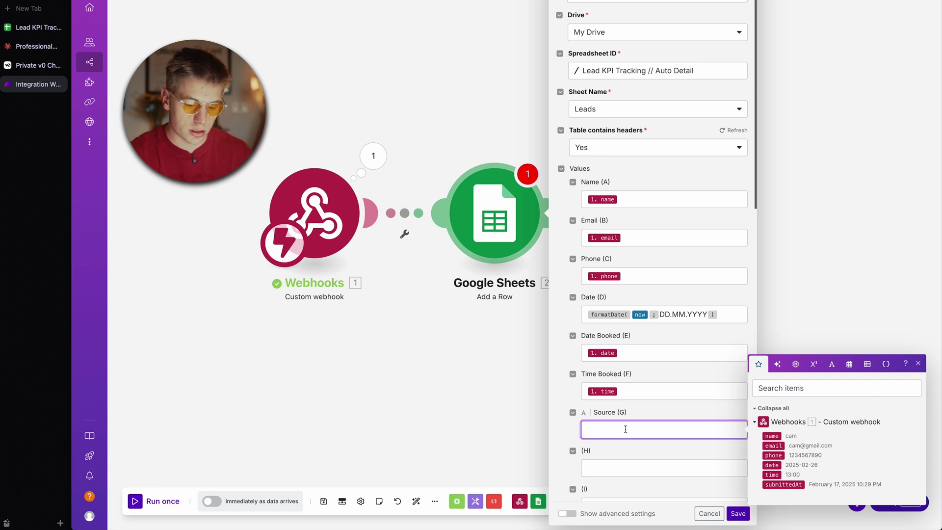
type("Cam Website")
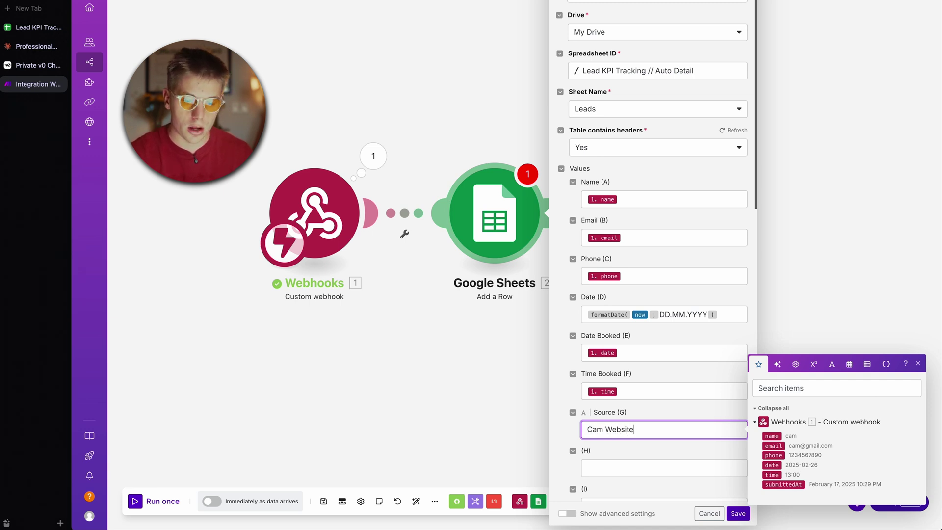
left_click(736, 513)
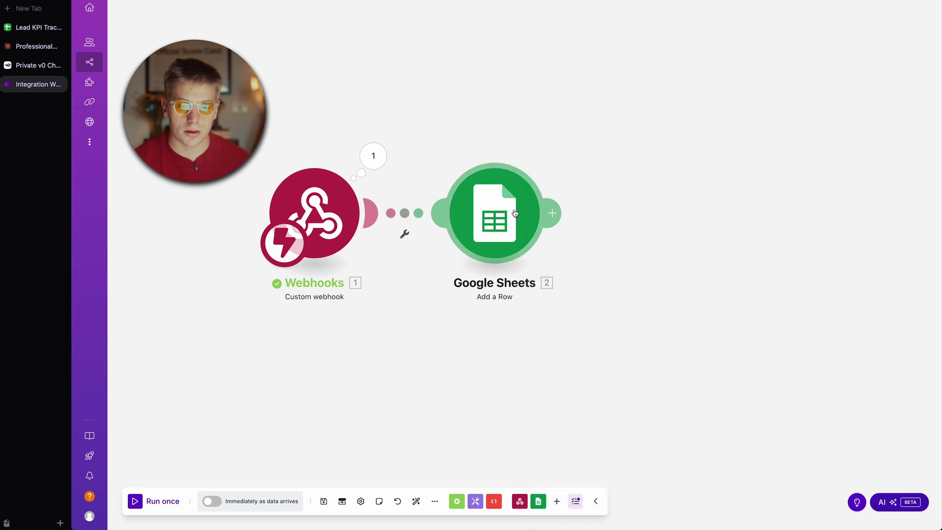
Step: Add an Email 'Send an Email' module after Google Sheets, keeping save-sent-message at No
left_click(553, 213)
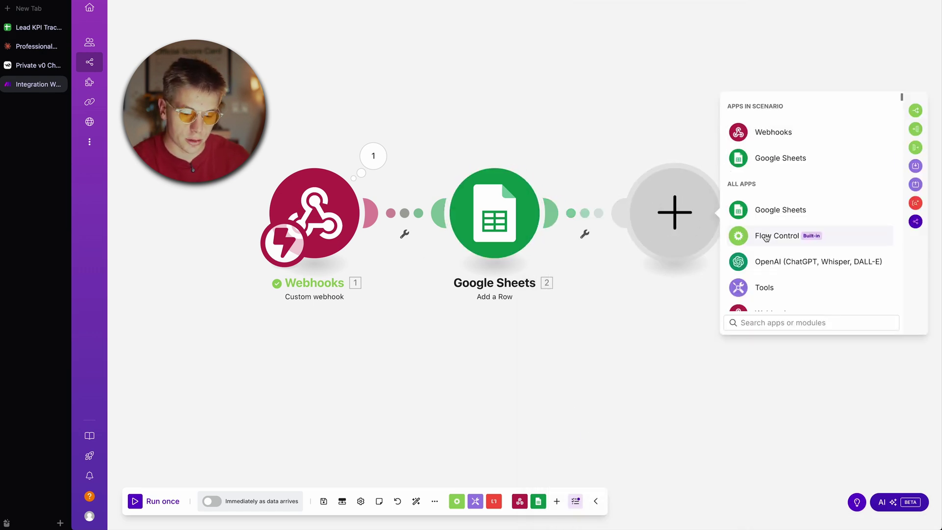
type("m")
key("BackSpace")
type("email")
left_click(785, 158)
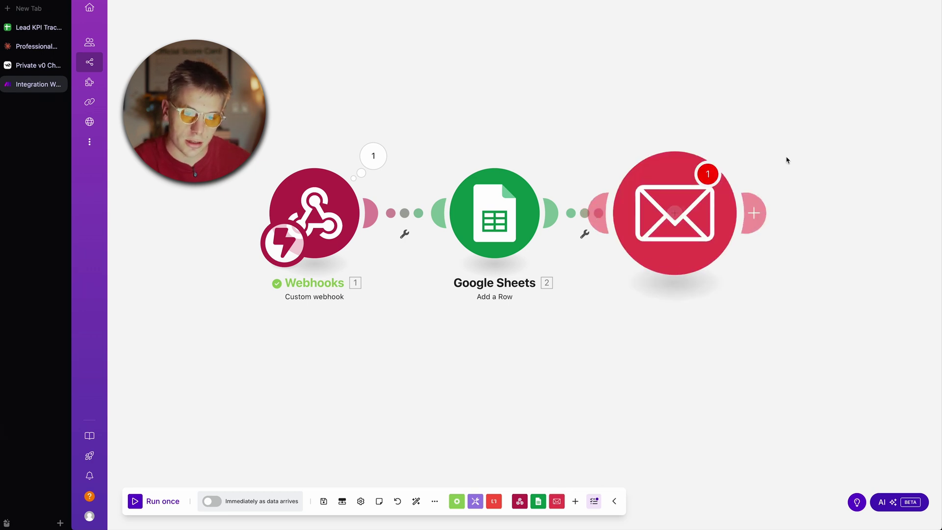
left_click(792, 132)
left_click(778, 161)
Step: Create a Google Restricted mail connection, save it and sign in to Google
left_click(795, 73)
left_click(633, 76)
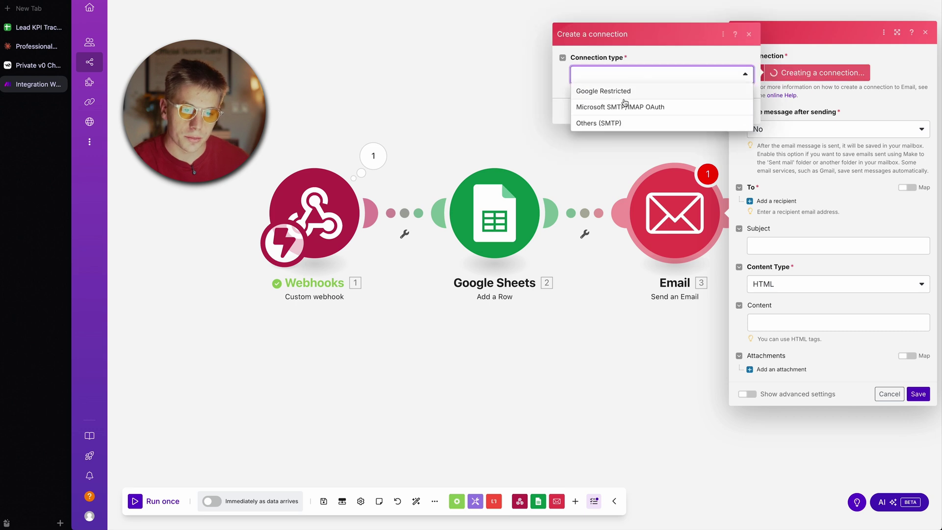
left_click(642, 93)
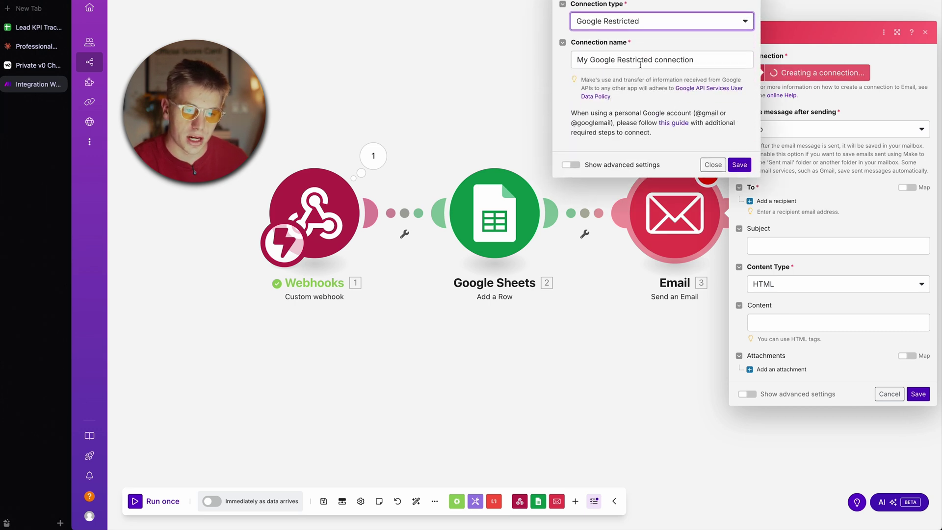
left_click(739, 164)
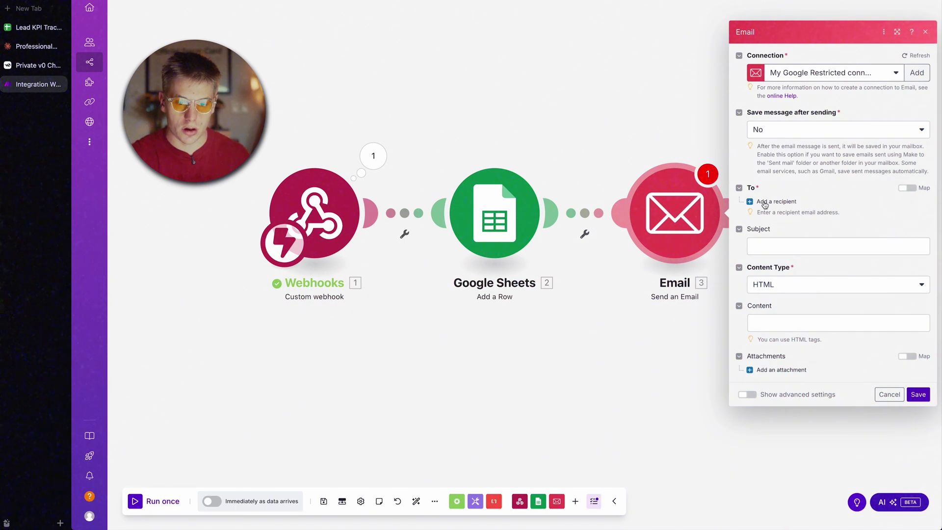
Step: Address the email to the webhook's submitted email with subject 'Your Appointment is Confirmed'
left_click(771, 202)
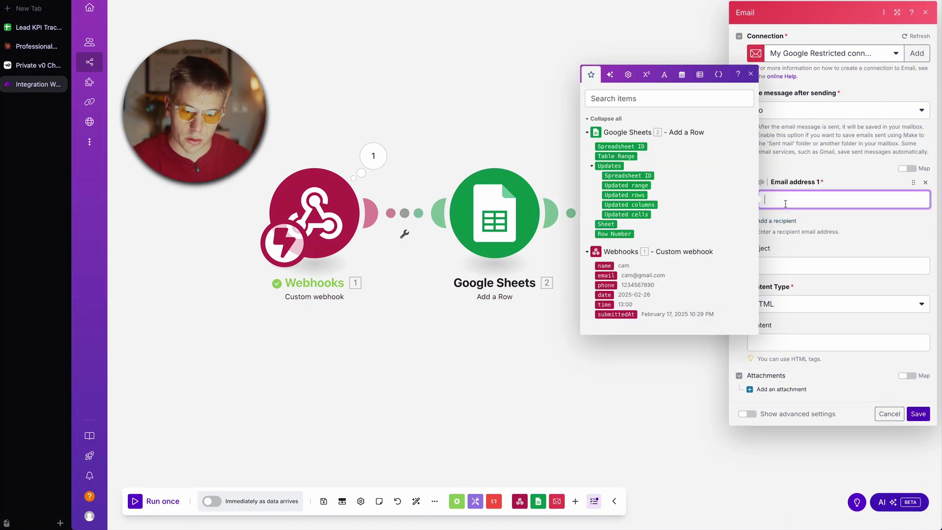
left_click(606, 275)
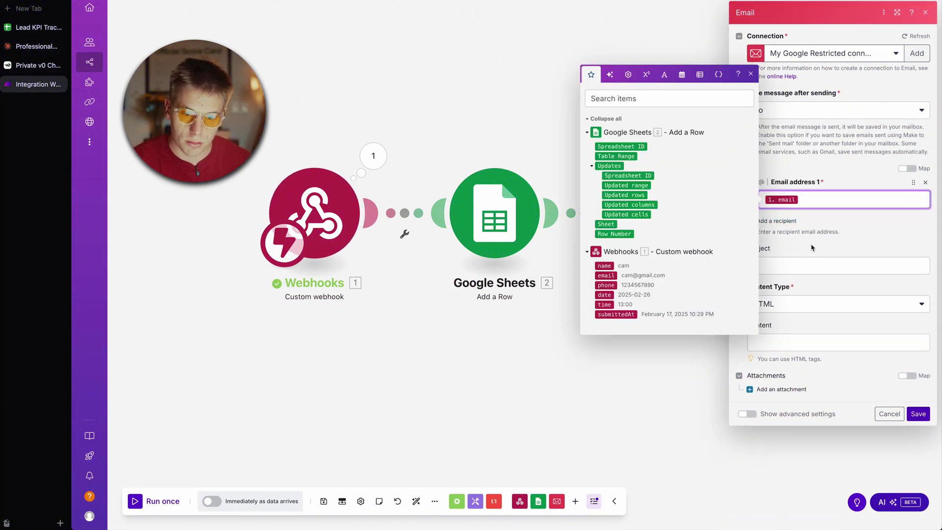
left_click(795, 260)
left_click(785, 265)
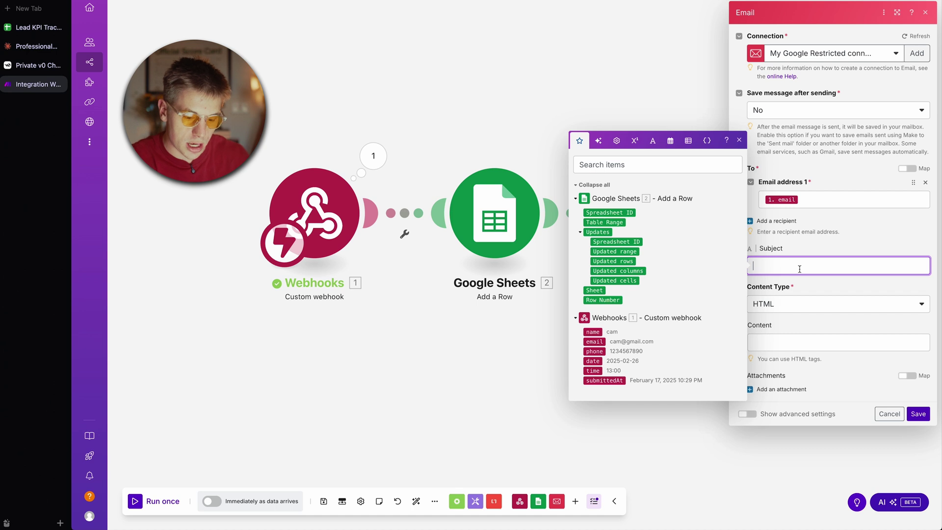
type("Your App")
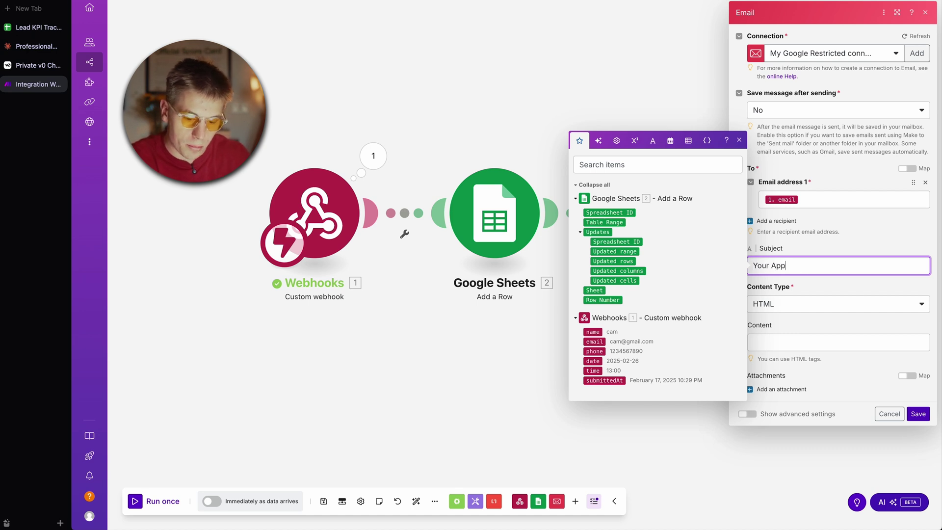
type("ointment is Confirm")
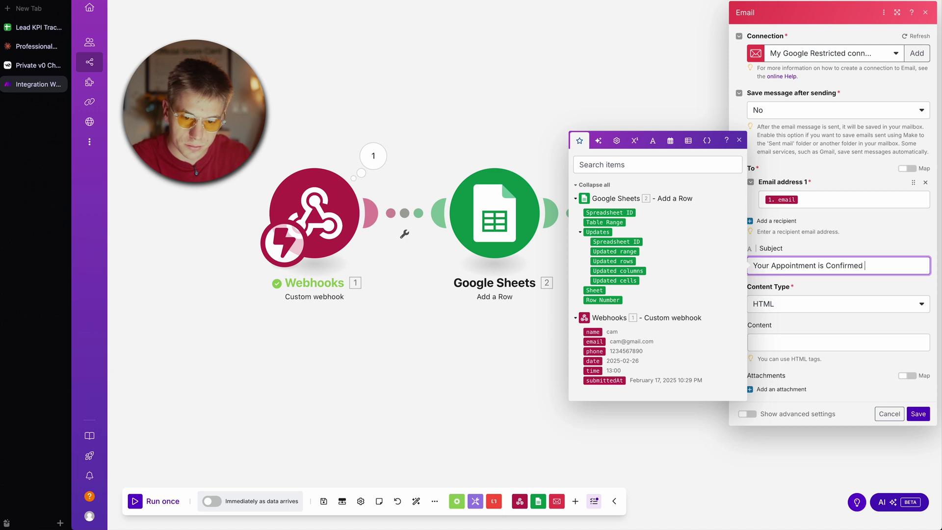
type("ed")
Step: Set the content type to Plaintext and select the subject text to reuse in the body
left_click(793, 308)
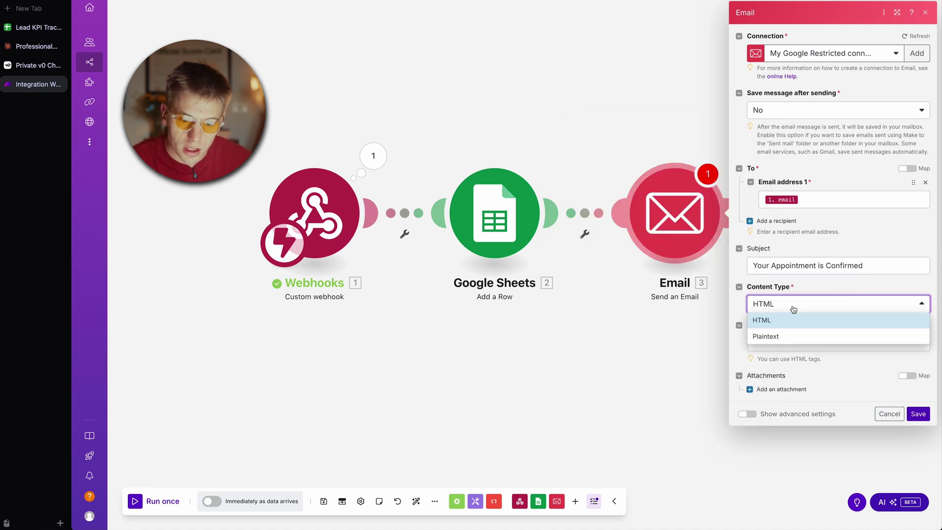
left_click(783, 344)
left_click(783, 351)
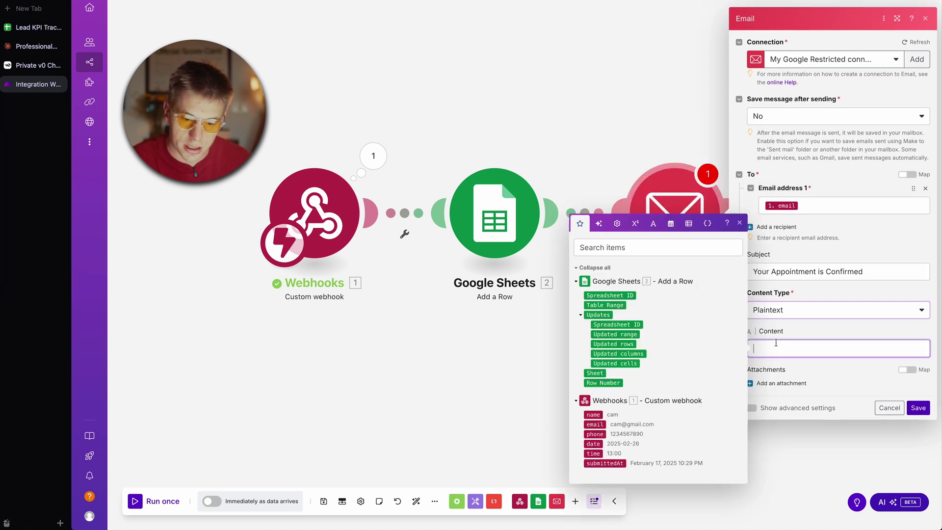
triple_click(795, 271)
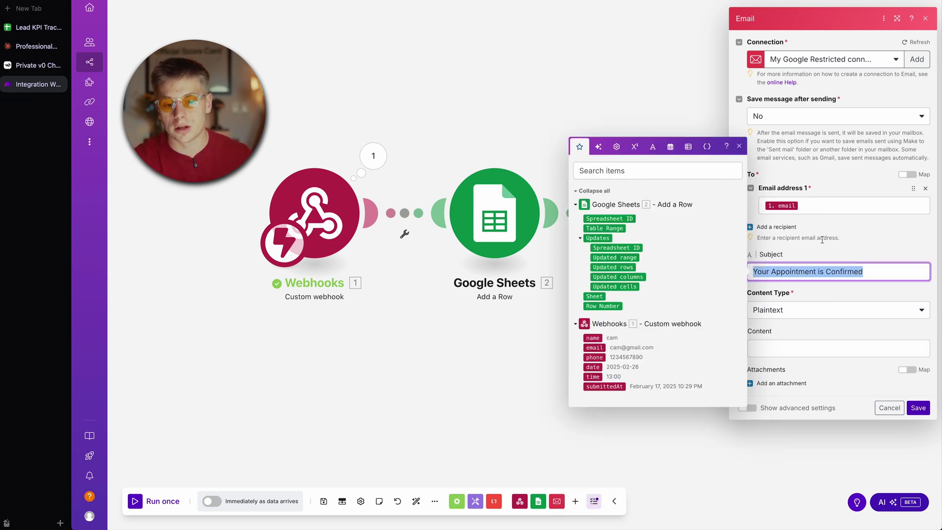
left_click(807, 348)
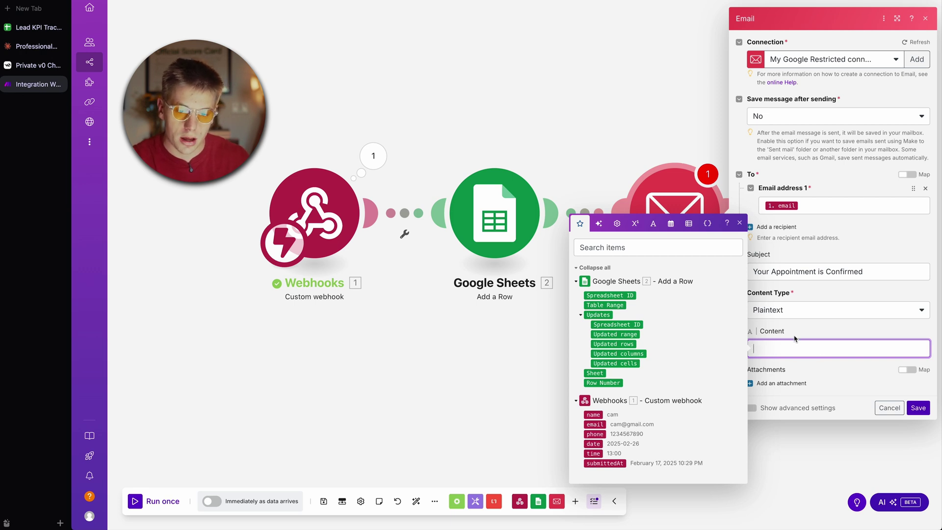
Step: Write the body 'Your Appointment is Confirmed for:' with mapped day and time and 'Looking forward to seeing you soon!'
type("Your Appointment ")
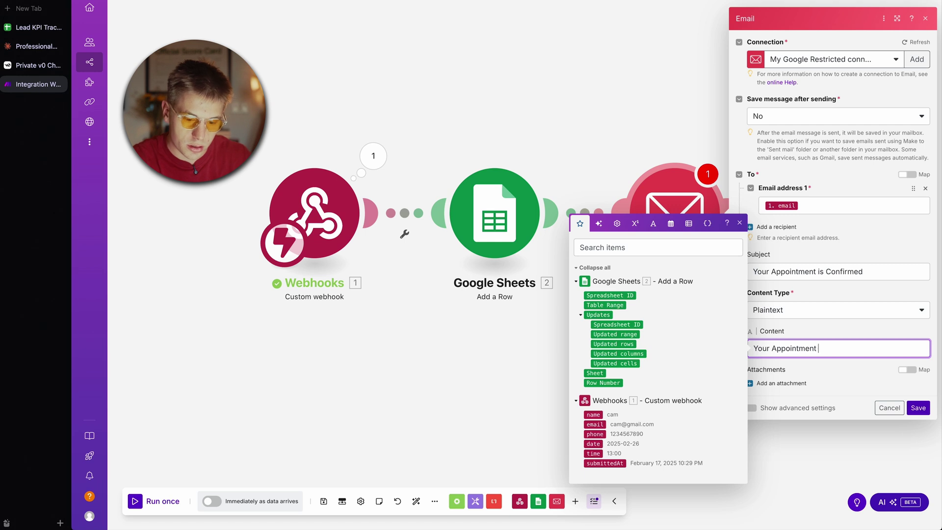
type("is Confir")
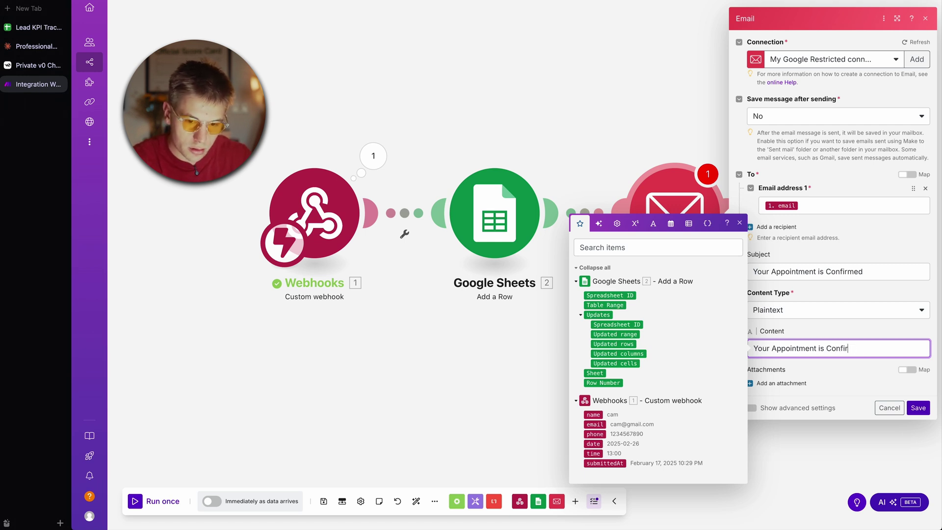
type("med for:")
key("Return")
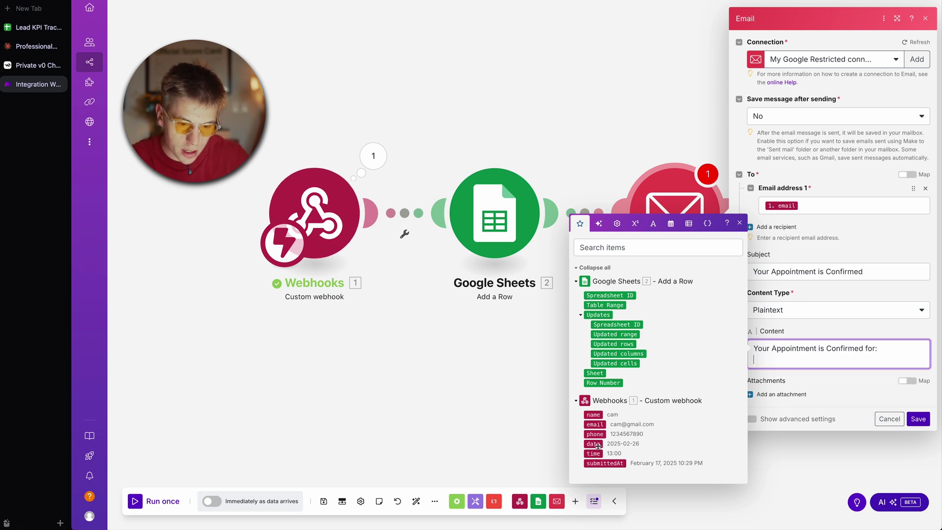
type("Day:")
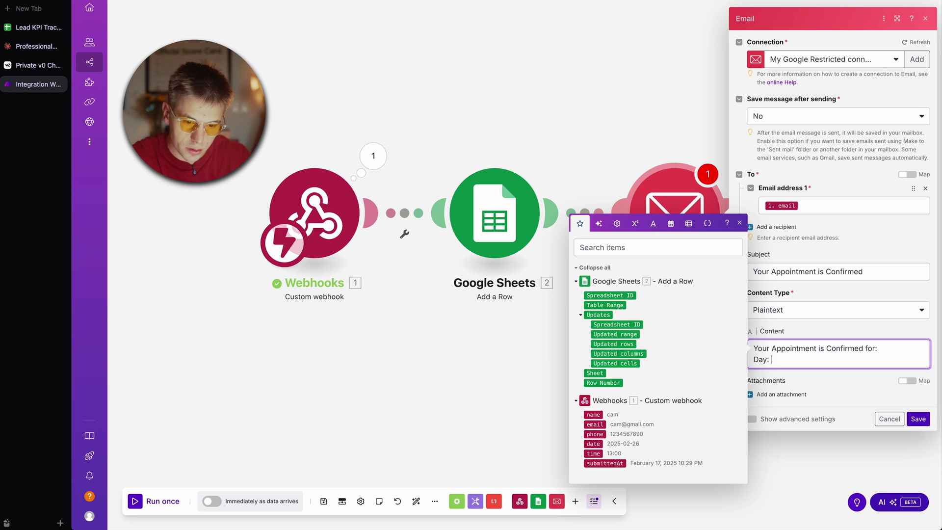
left_click(593, 444)
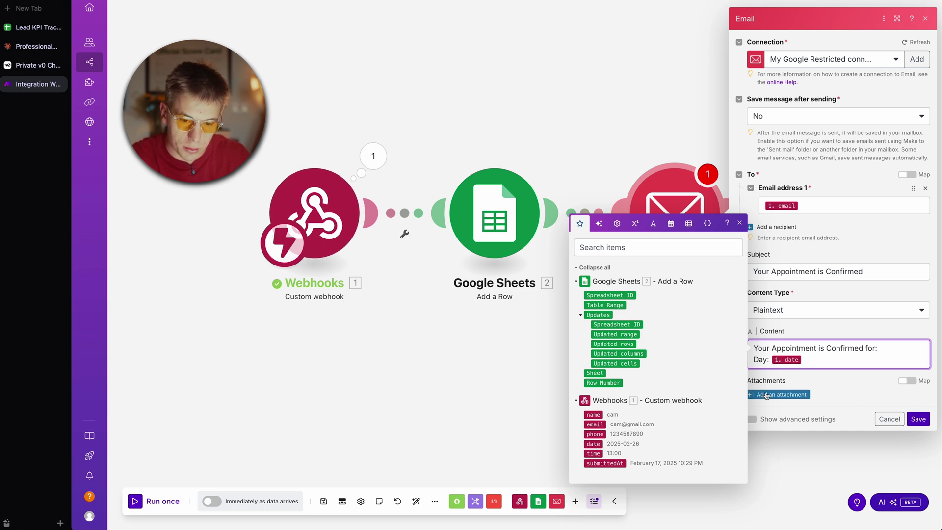
key("Return")
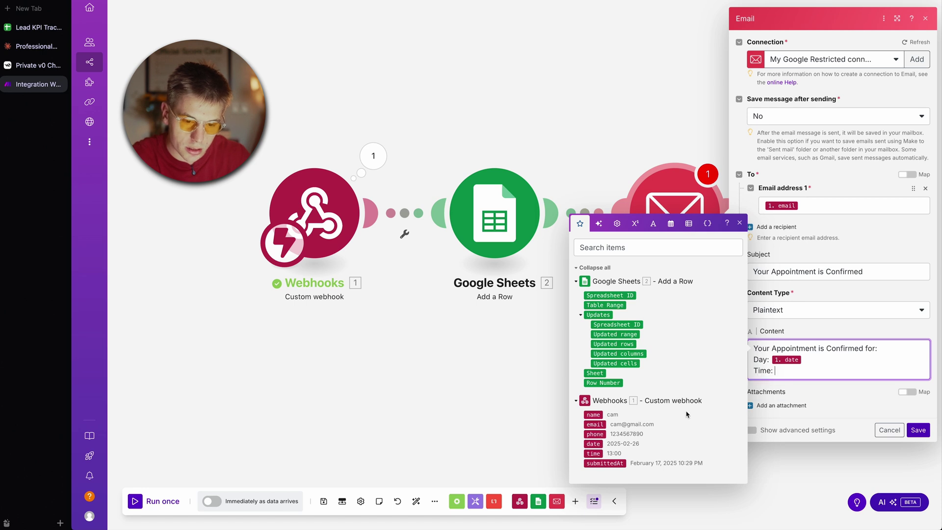
left_click(593, 453)
key("Return")
key("Return")
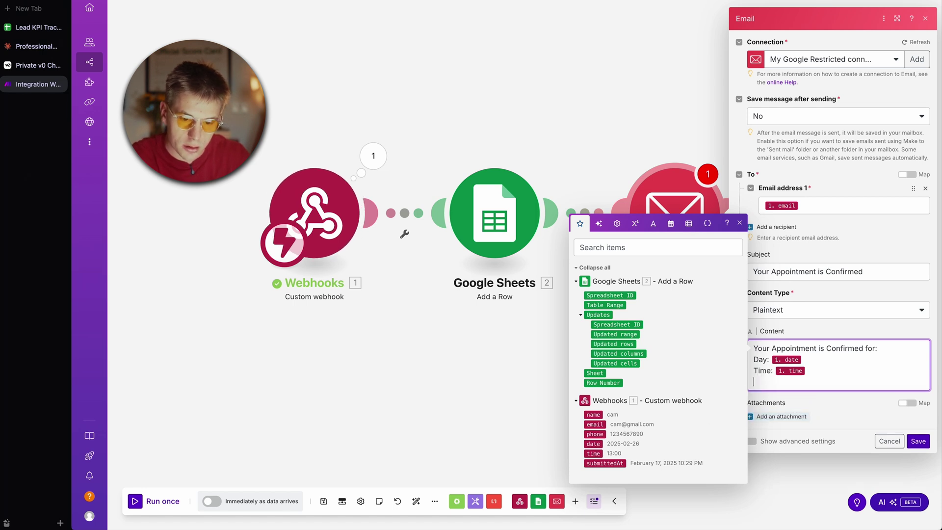
type("Looking forward to seein")
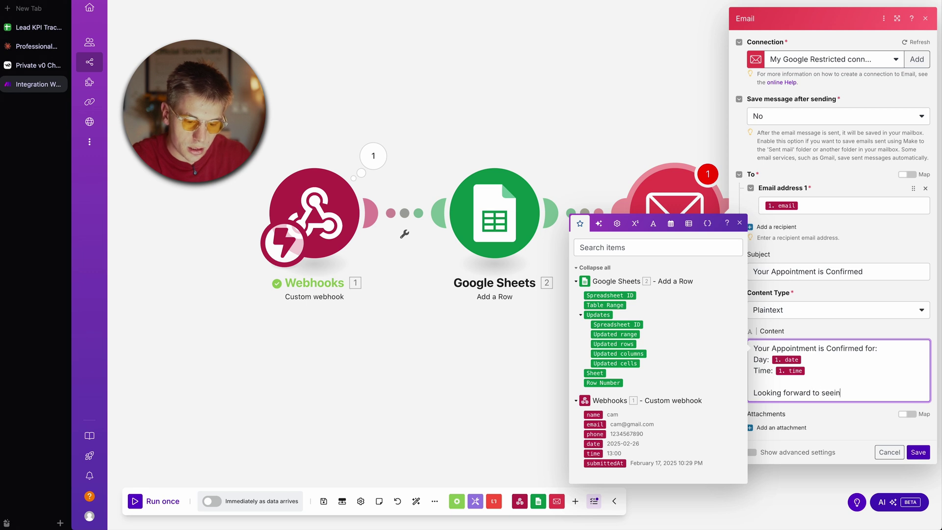
type("g you soon!")
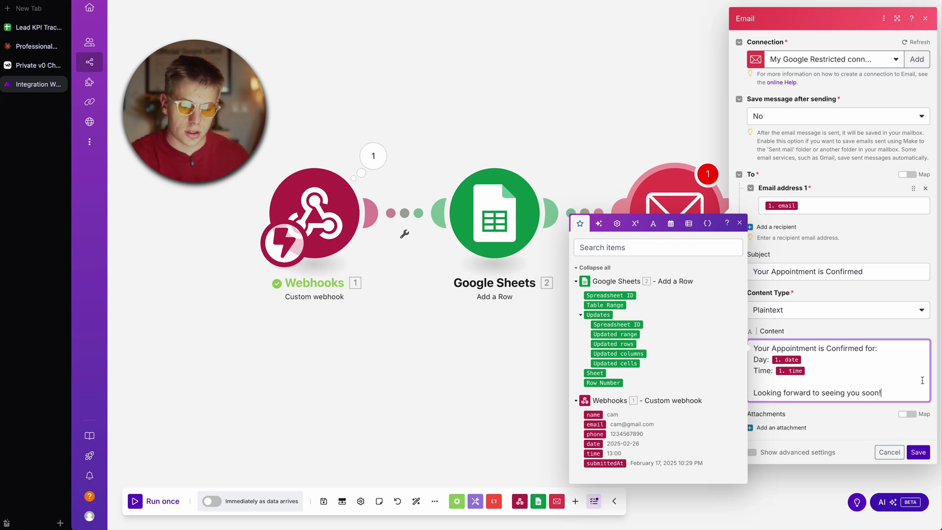
key("Return")
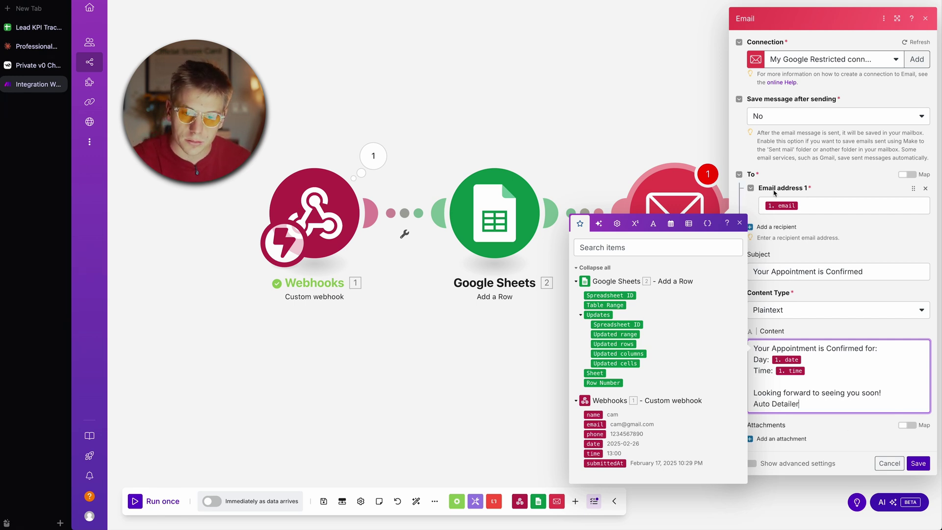
Step: Leave saving sent messages at No and save the confirmation email step
left_click(775, 117)
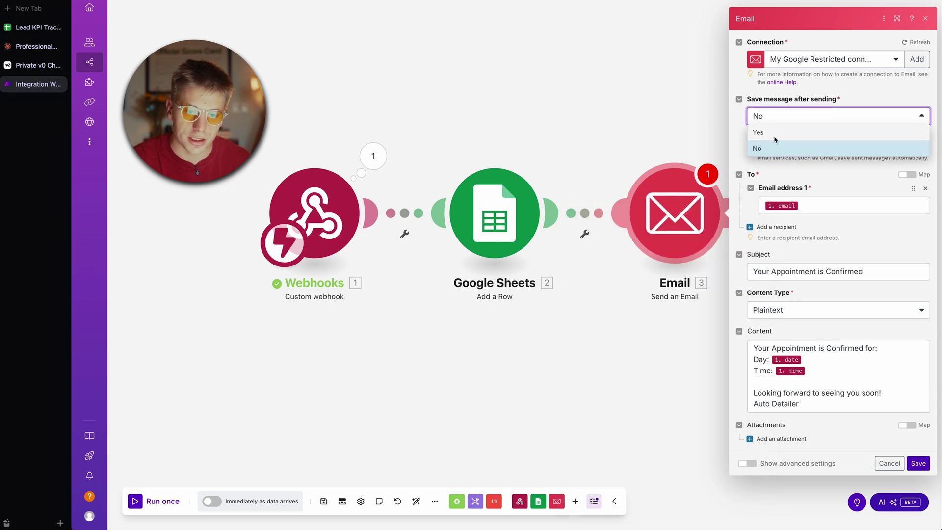
left_click(783, 132)
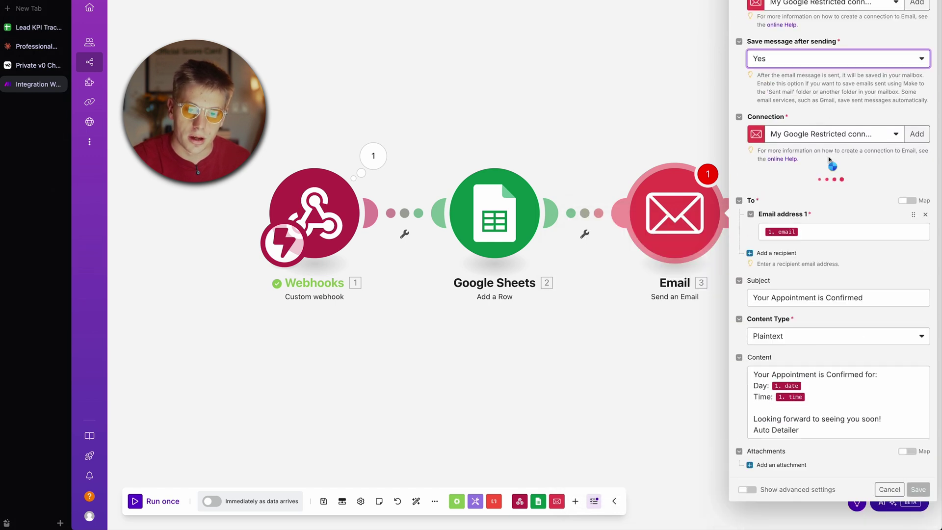
left_click(777, 66)
left_click(777, 90)
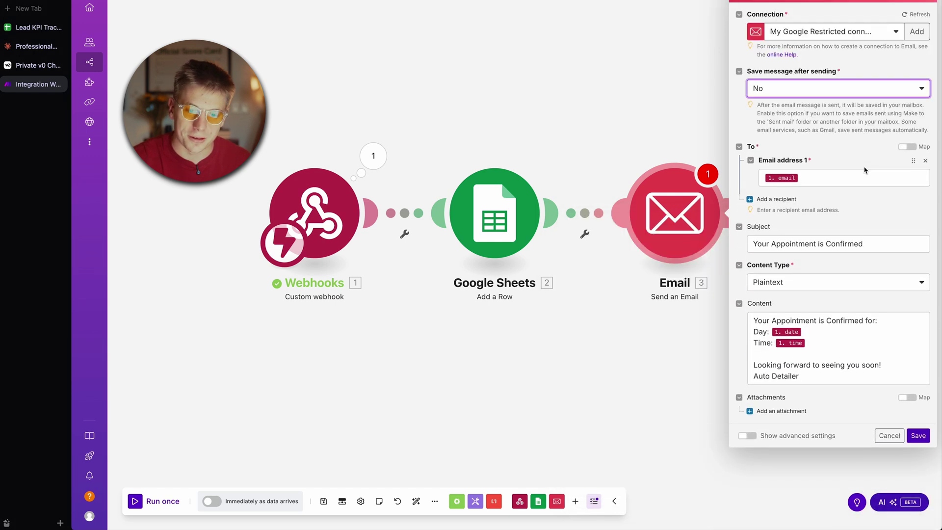
left_click(918, 436)
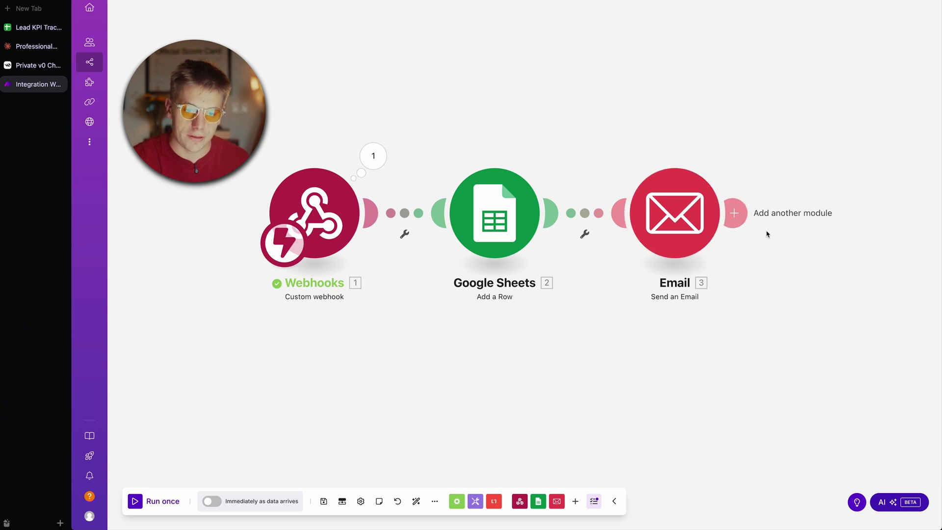
Step: Add another Send an Email module with subject 'New Appointment' and Plaintext content
left_click(738, 216)
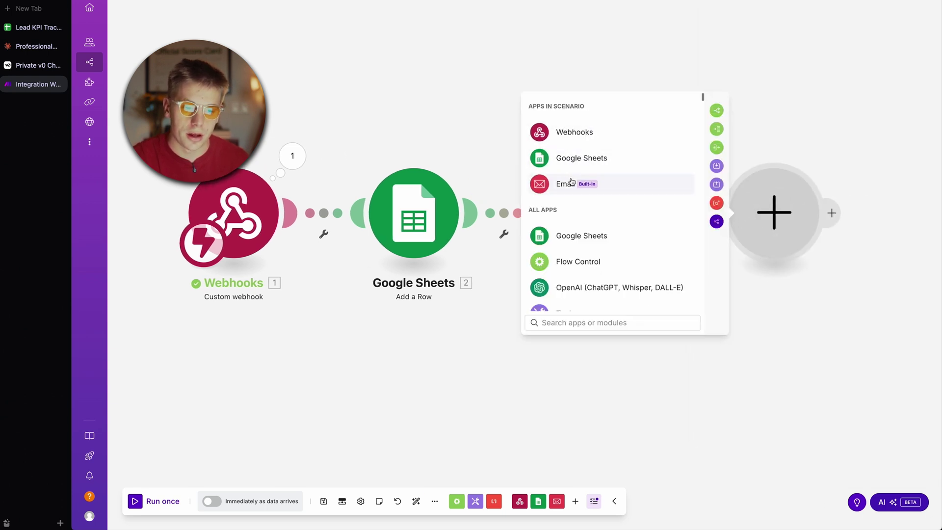
left_click(615, 182)
scroll(593, 274, "down", 5)
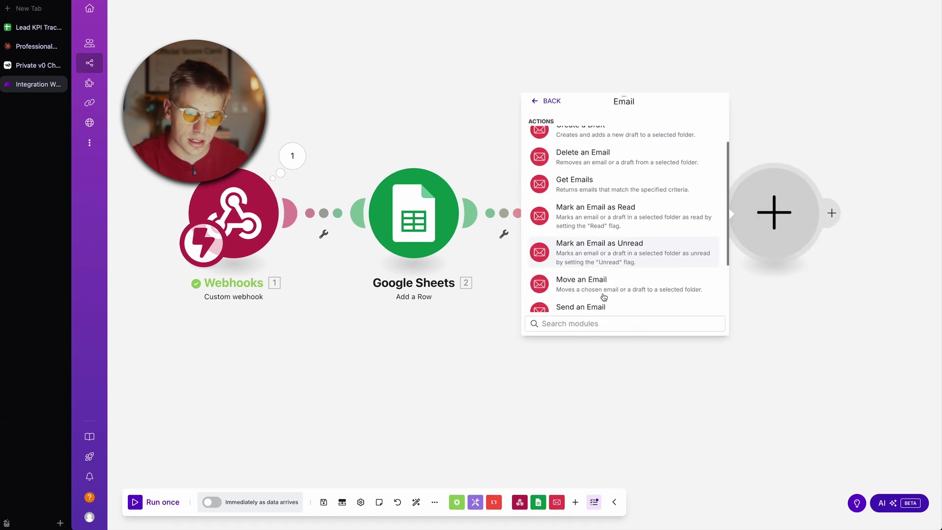
left_click(586, 242)
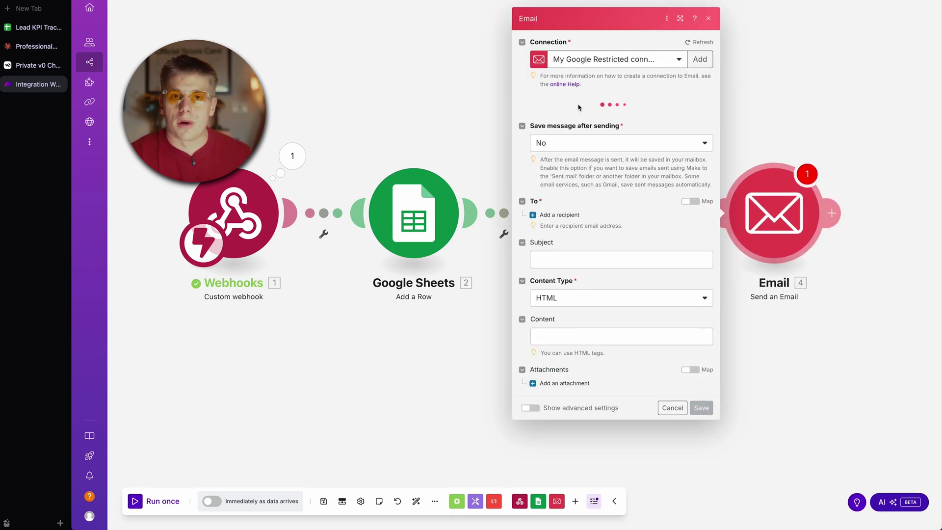
left_click(586, 248)
type("New ")
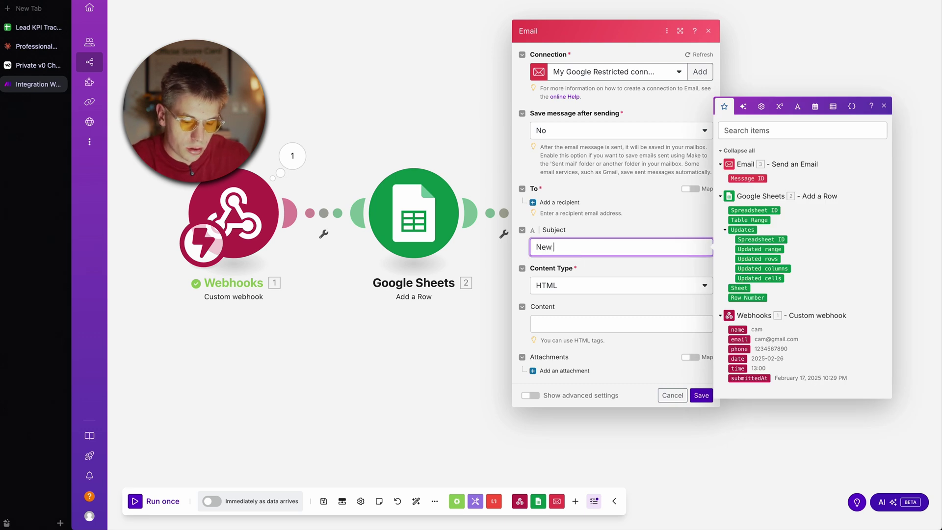
type("Appointment")
left_click(561, 287)
left_click(550, 306)
Step: Write body lines labelled Name:, Email:, Phone:, Date: and Time
left_click(583, 336)
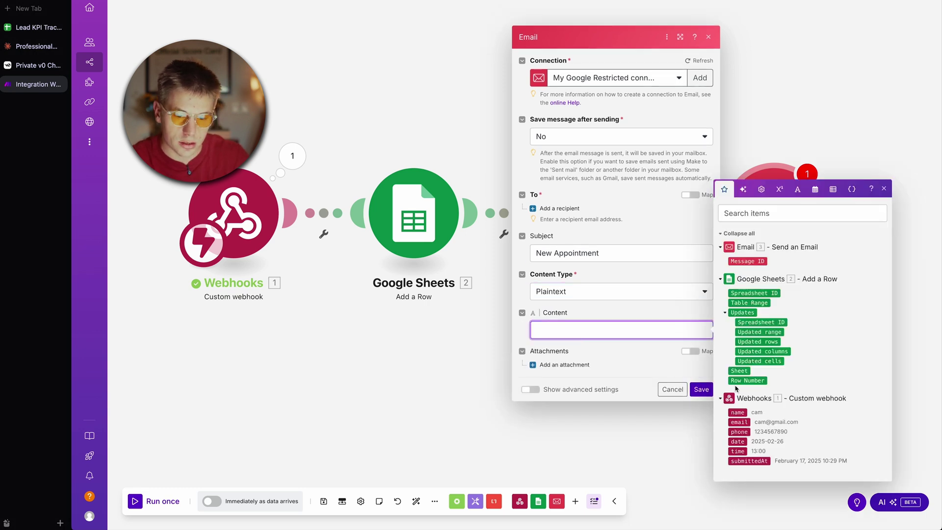
type("Name")
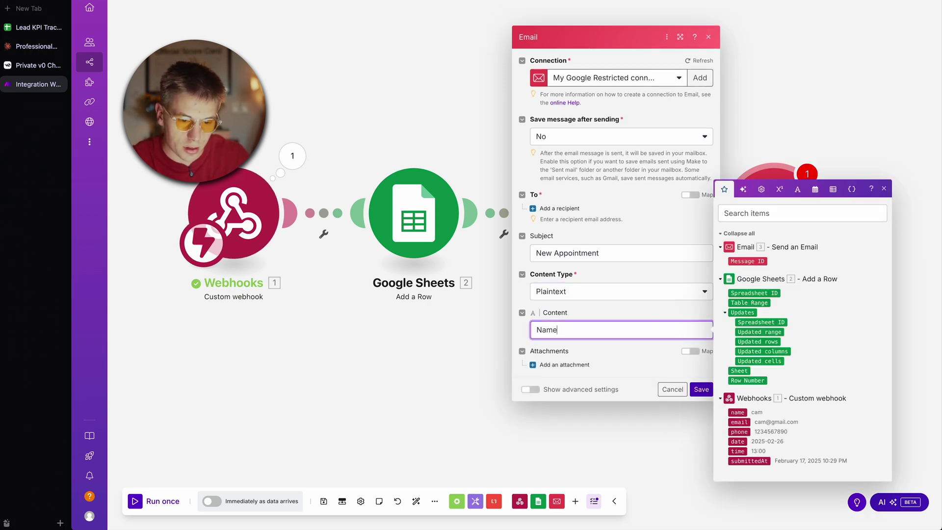
type(":")
key("Return")
type("Email:")
key("Return")
type("P")
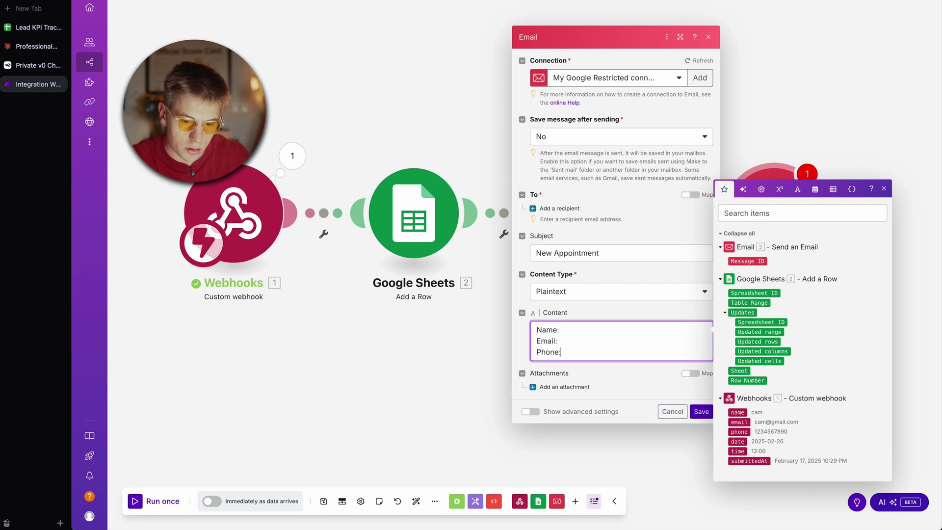
type("hone:")
key("Return")
type("Date")
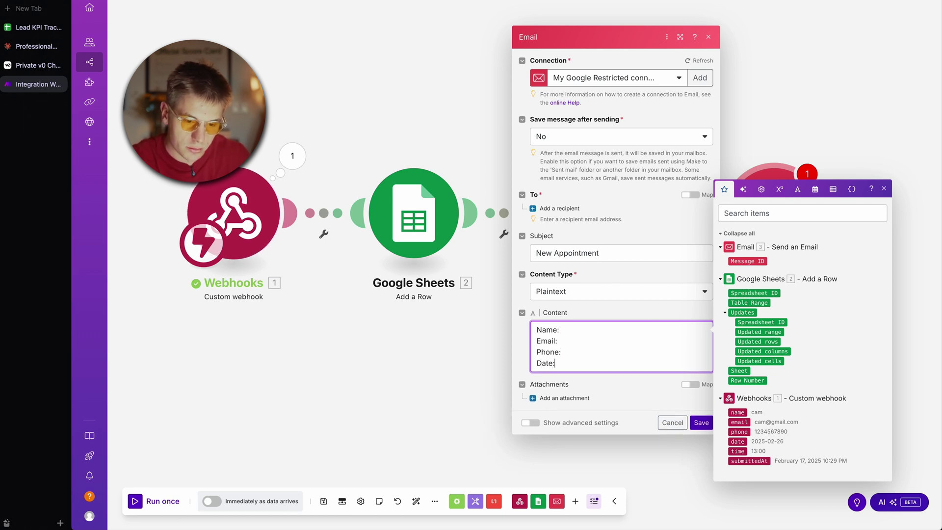
type(":")
key("Return")
type("Time")
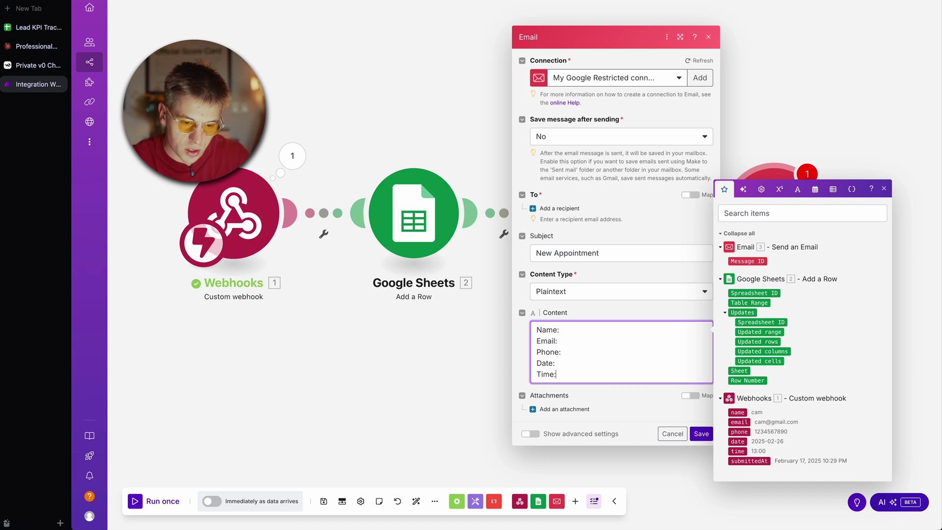
Step: Insert the webhook's name, email, phone, date and time after their matching labels
left_click(576, 330)
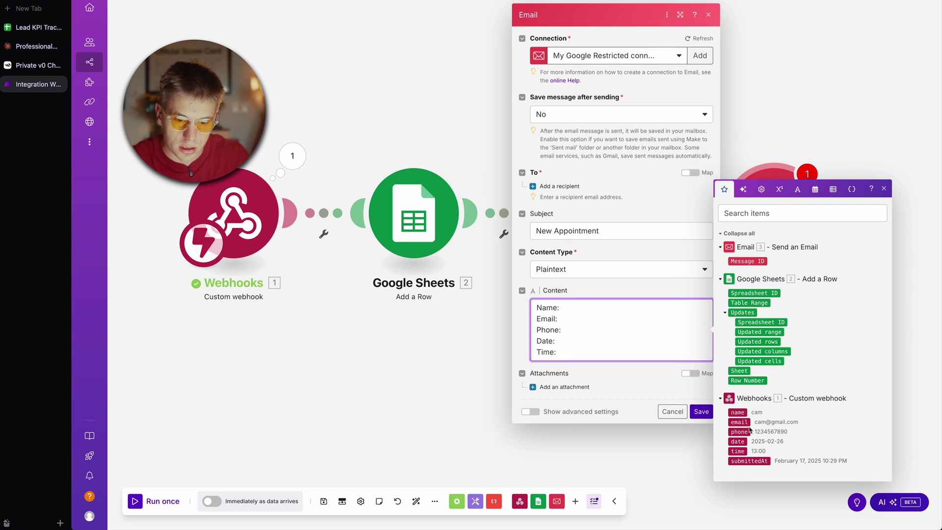
left_click(737, 412)
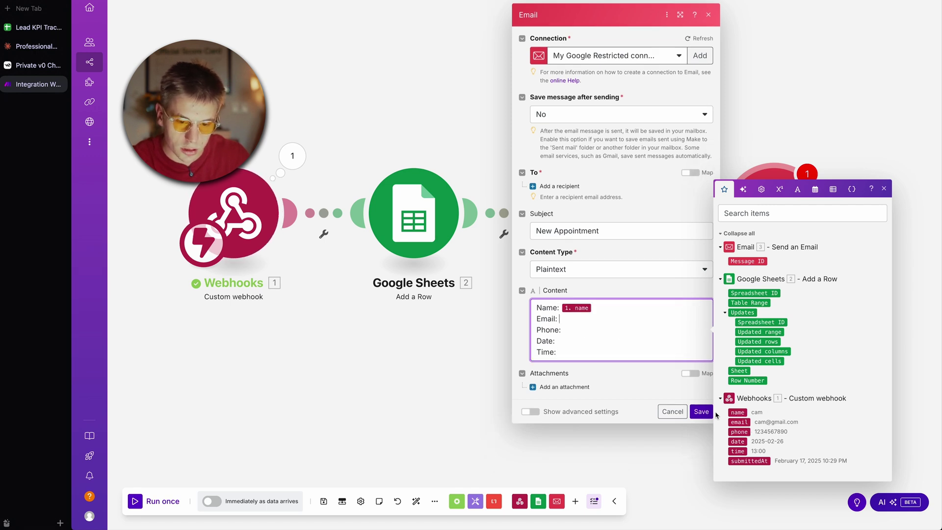
left_click(739, 422)
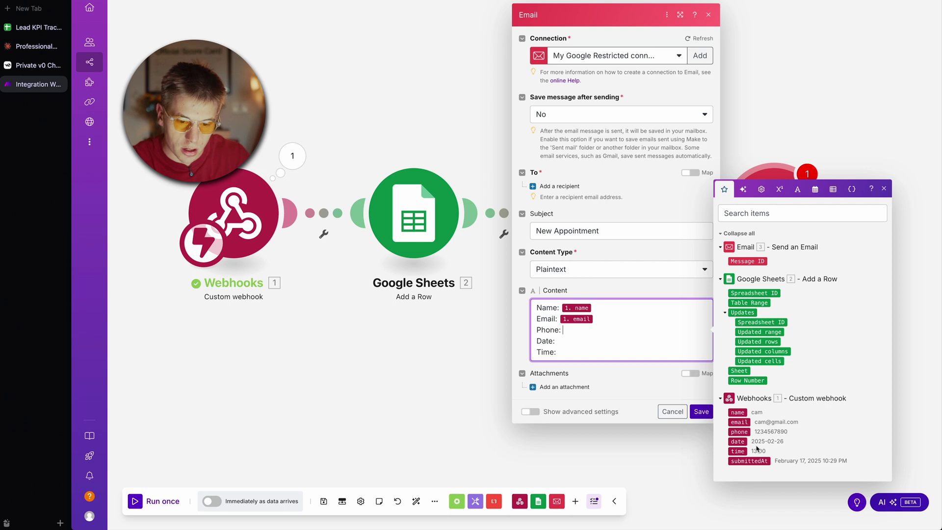
left_click(738, 432)
left_click(576, 344)
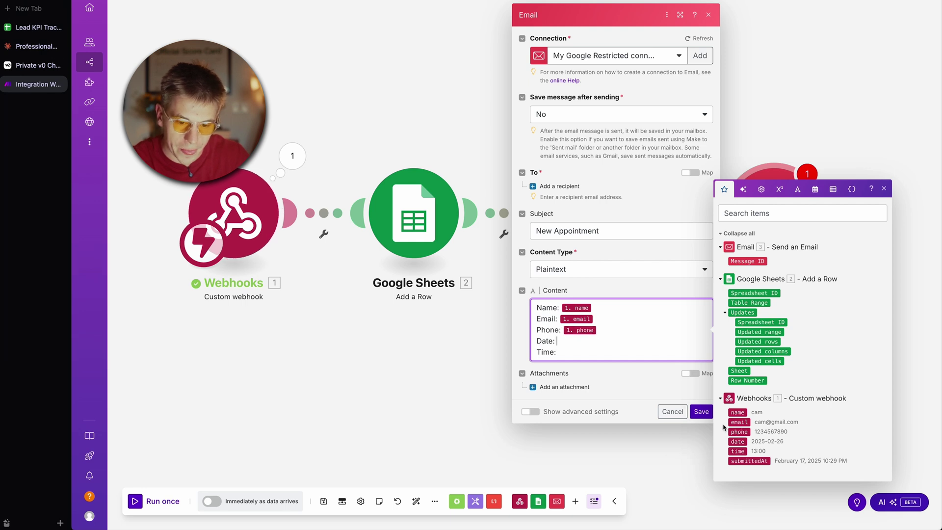
left_click(738, 441)
left_click(574, 353)
left_click(737, 451)
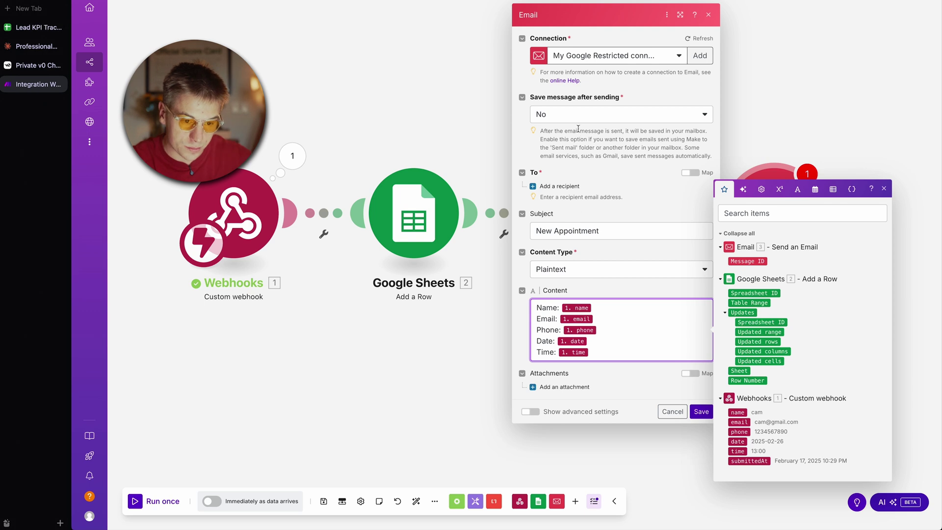
Step: Enter the notification recipient's e-mail address and save the step
left_click(564, 186)
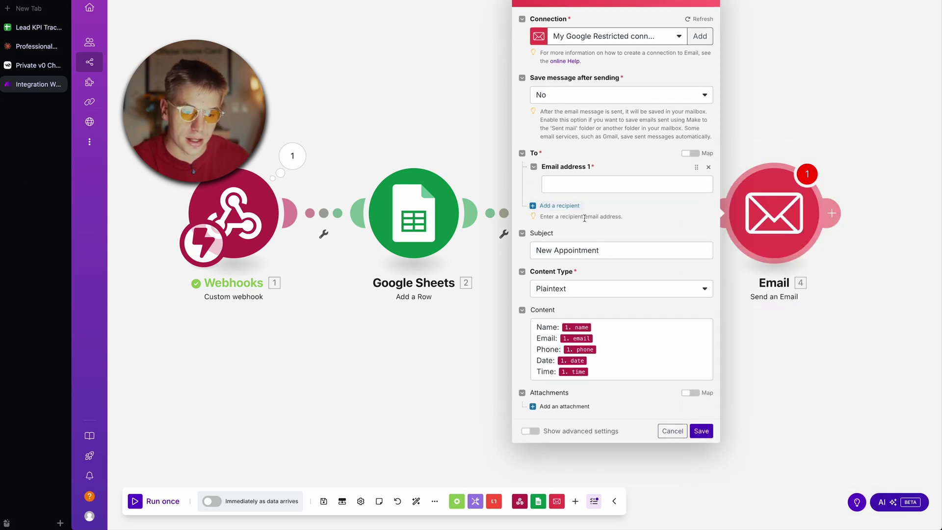
left_click(576, 189)
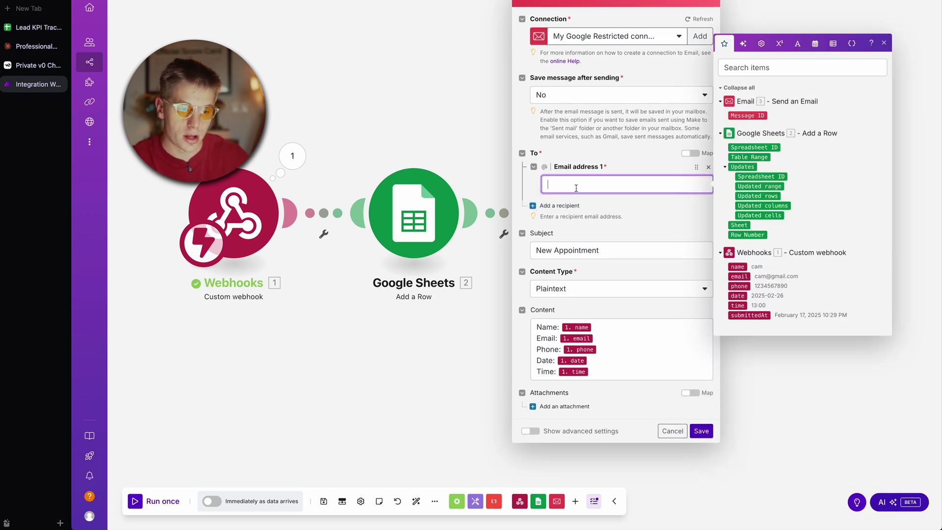
left_click(692, 453)
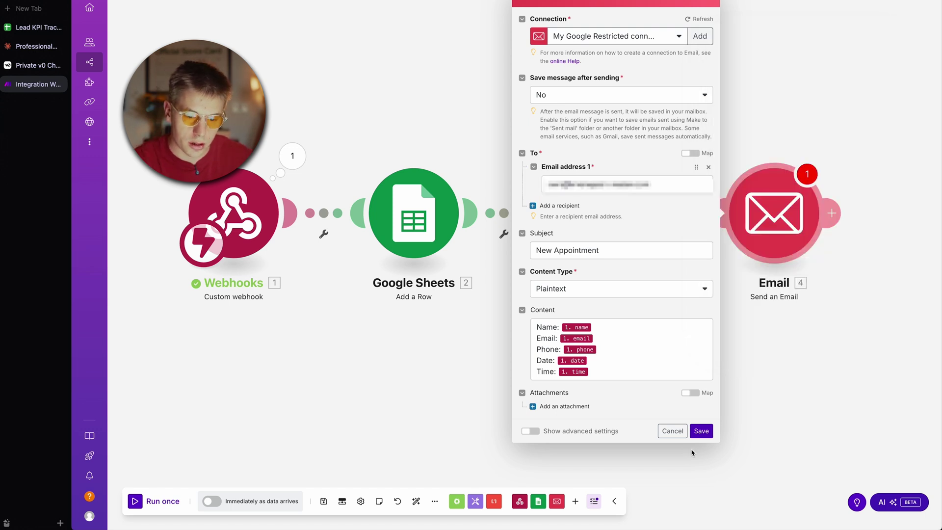
left_click(702, 430)
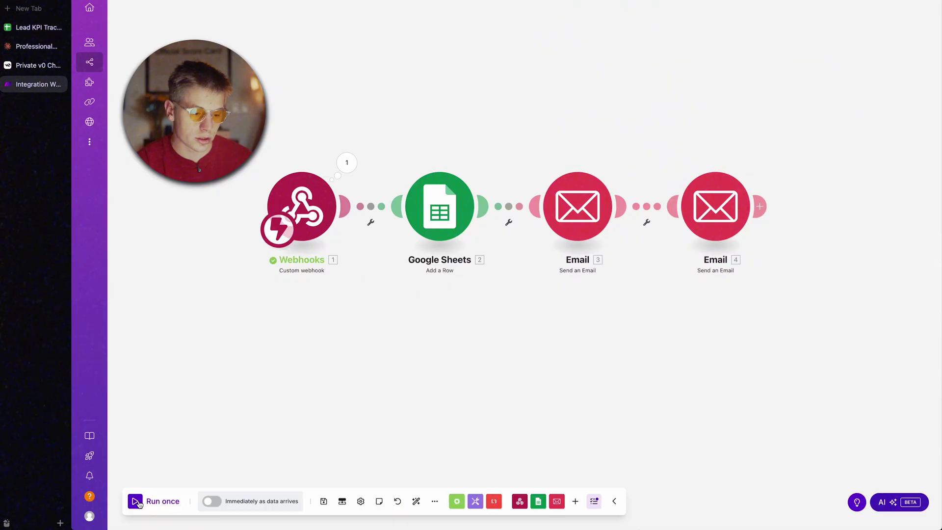
Step: Run the Make scenario once so the webhook trigger waits for booking data
left_click(138, 501)
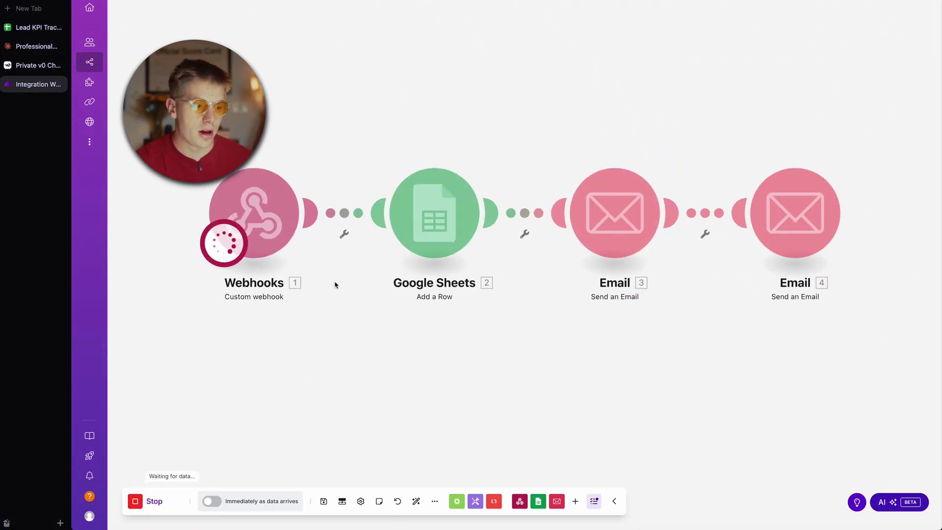
Step: Open the deployed booking site from the v0 project and look over the page
left_click(38, 65)
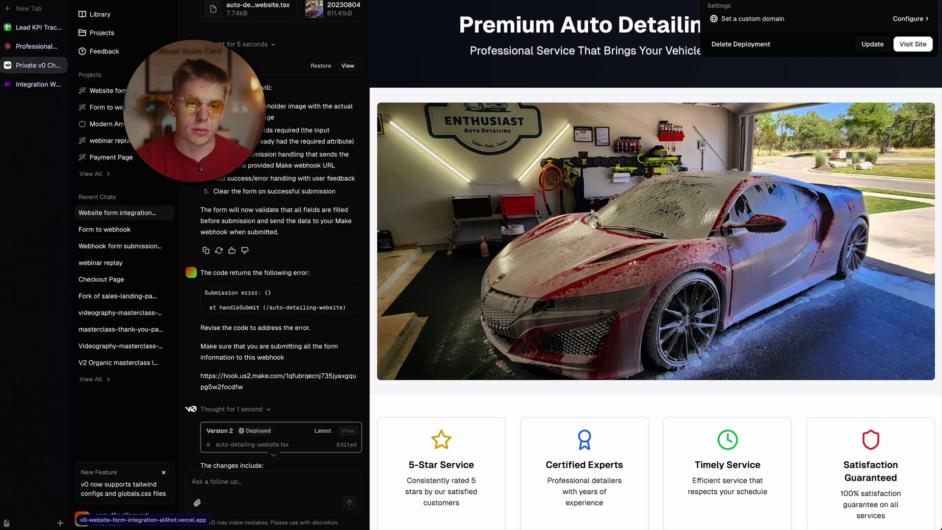
left_click(912, 44)
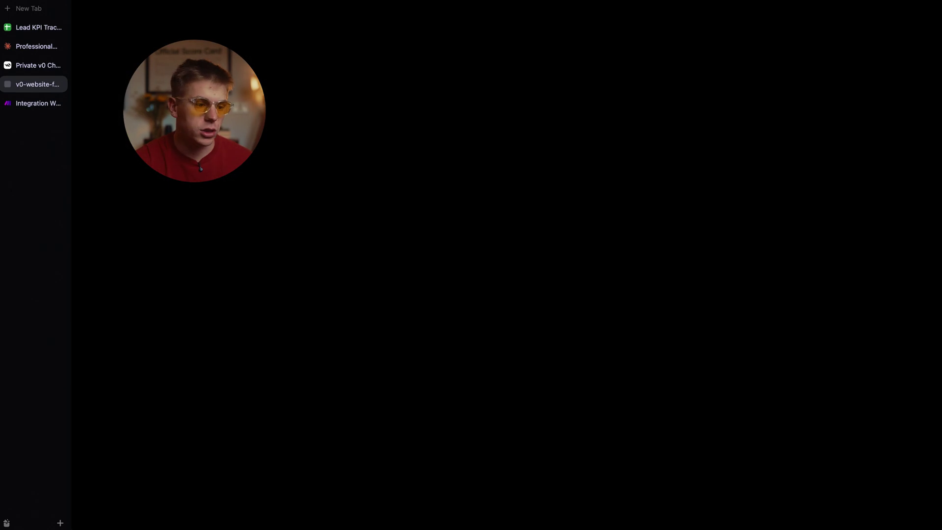
scroll(400, 231, "down", 5)
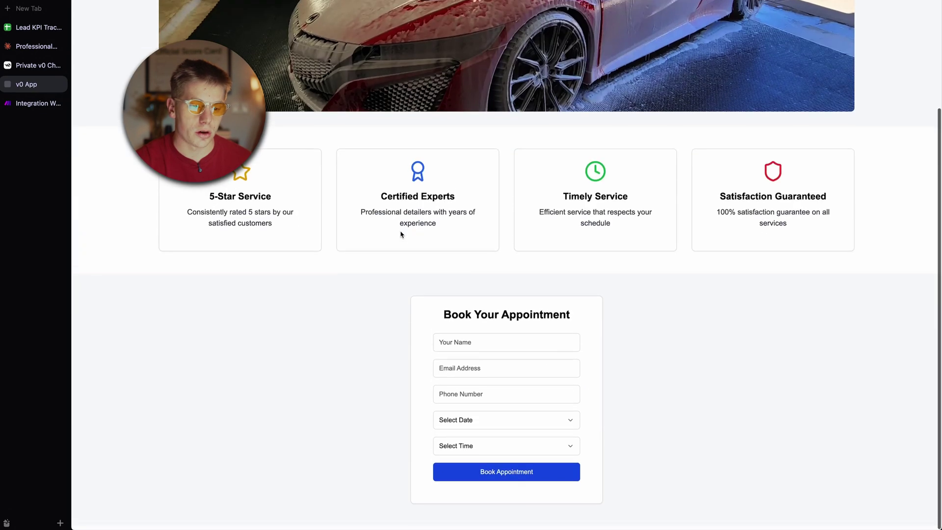
scroll(401, 231, "up", 4)
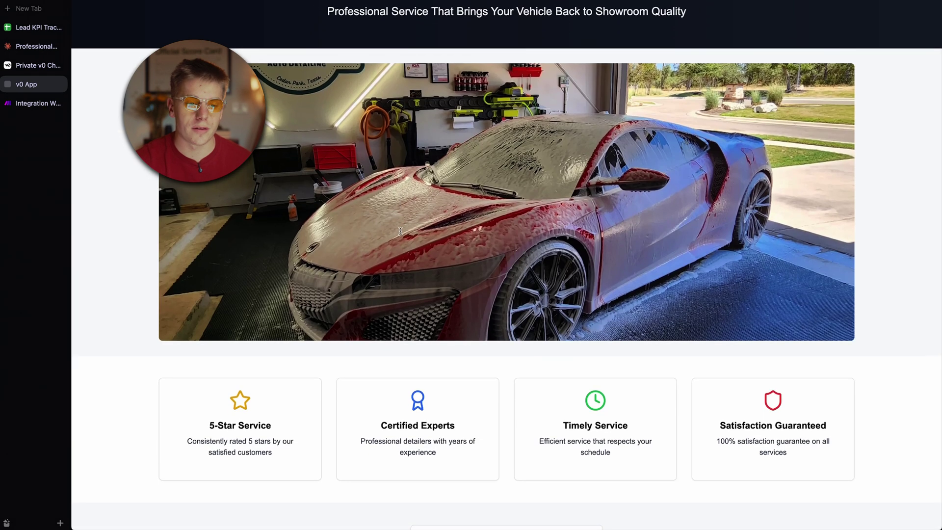
scroll(400, 231, "down", 5)
scroll(400, 234, "up", 1)
Step: Submit a test booking for Monday, February 24 at 11:00 AM and dismiss the confirmation
left_click(483, 343)
left_click(484, 371)
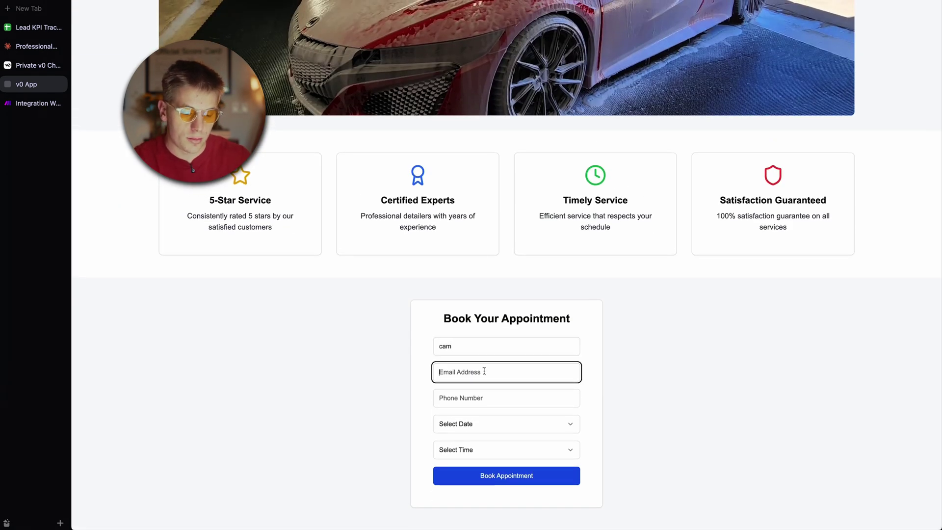
type("cam")
key("Tab")
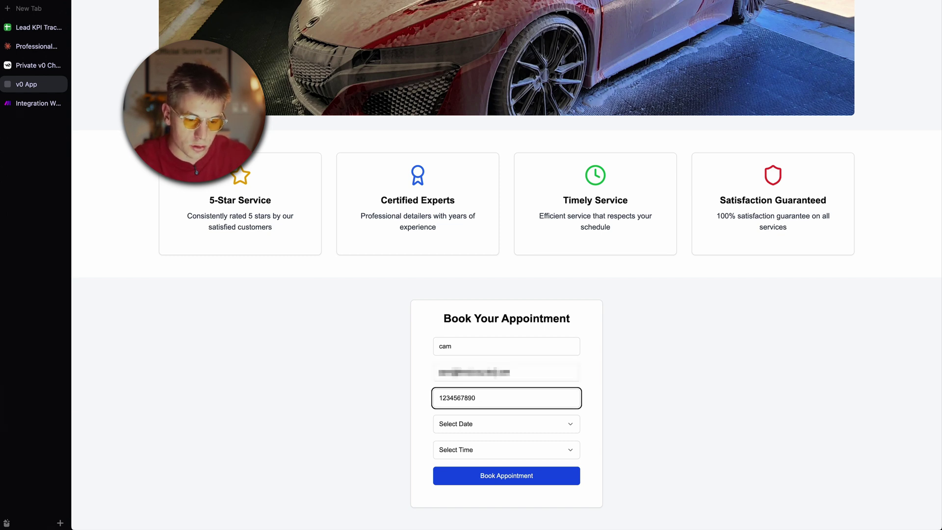
left_click(466, 425)
left_click(480, 344)
left_click(484, 447)
left_click(474, 338)
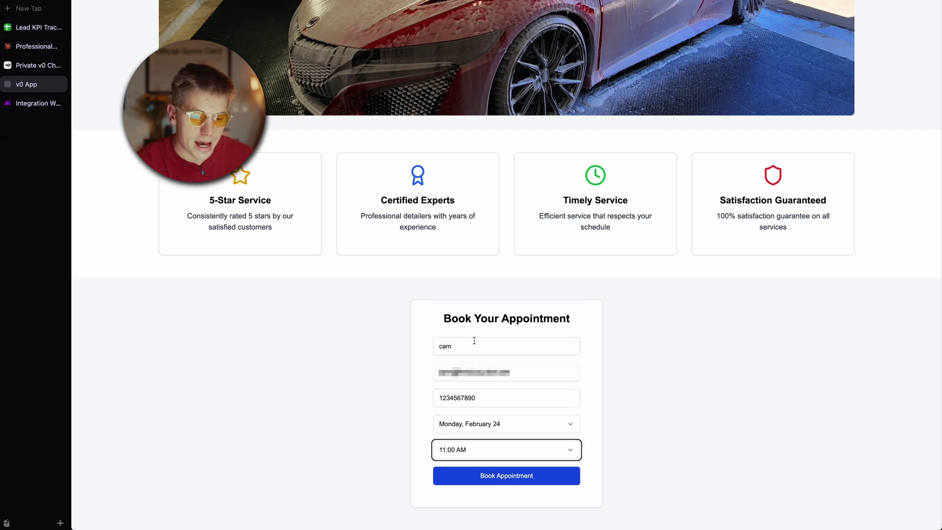
left_click(516, 481)
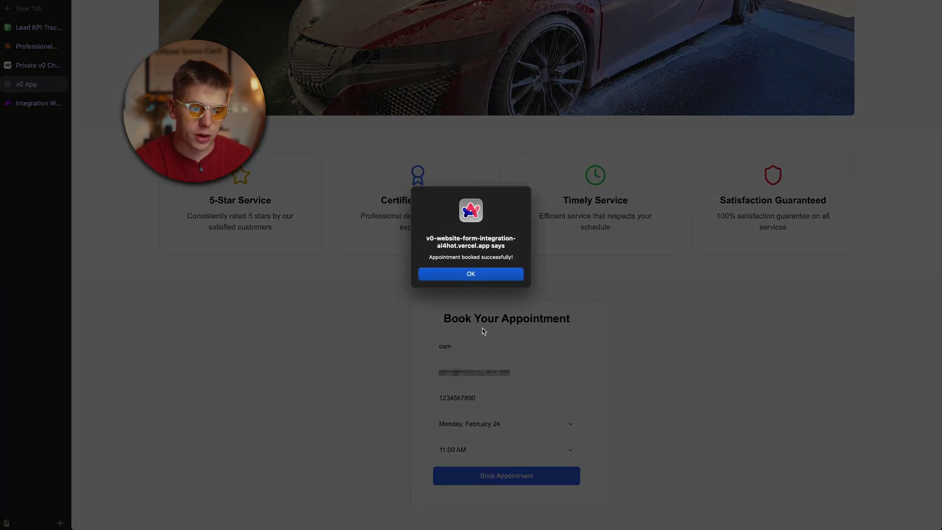
left_click(471, 275)
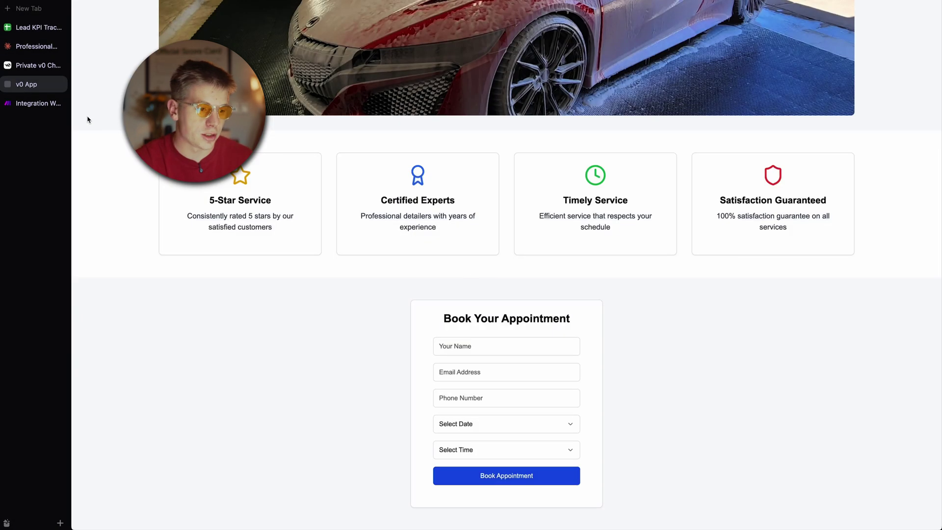
left_click(62, 103)
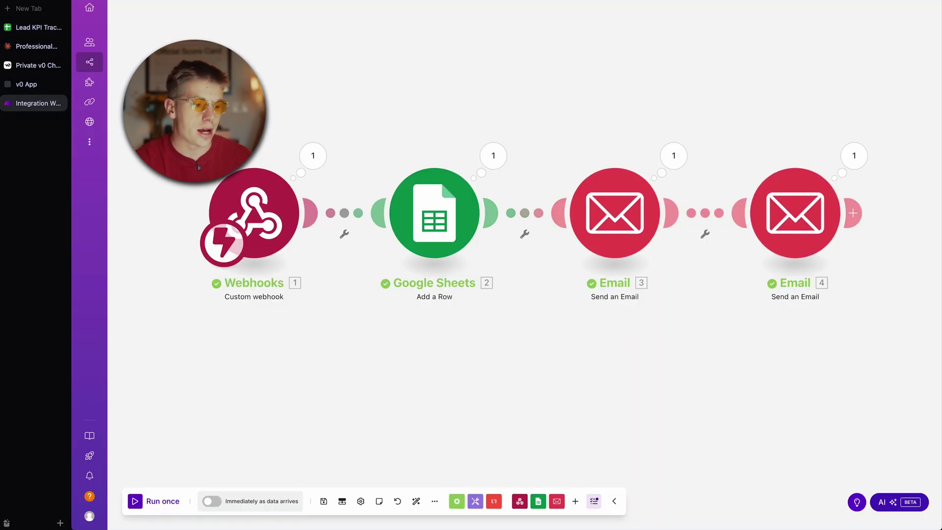
Step: Inspect the booked date value in cell E2 of the Leads sheet
left_click(35, 27)
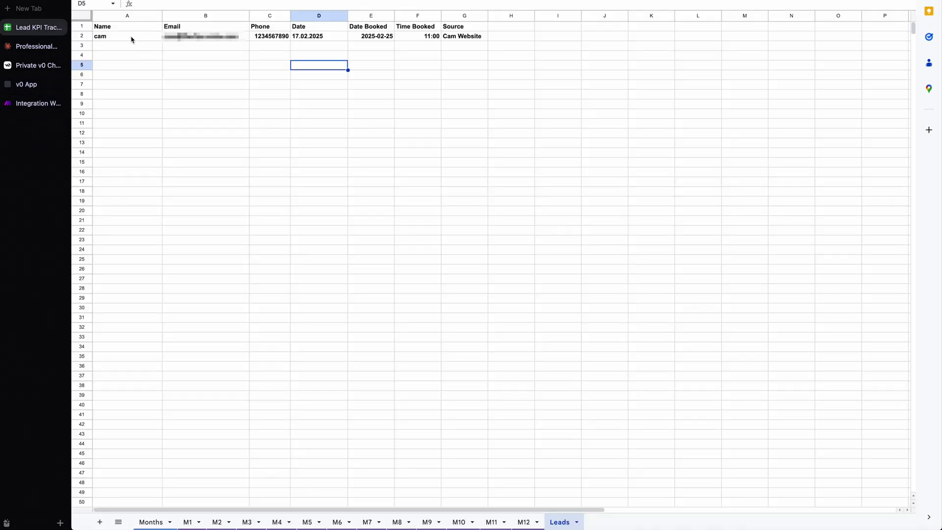
double_click(375, 37)
left_click(286, 93)
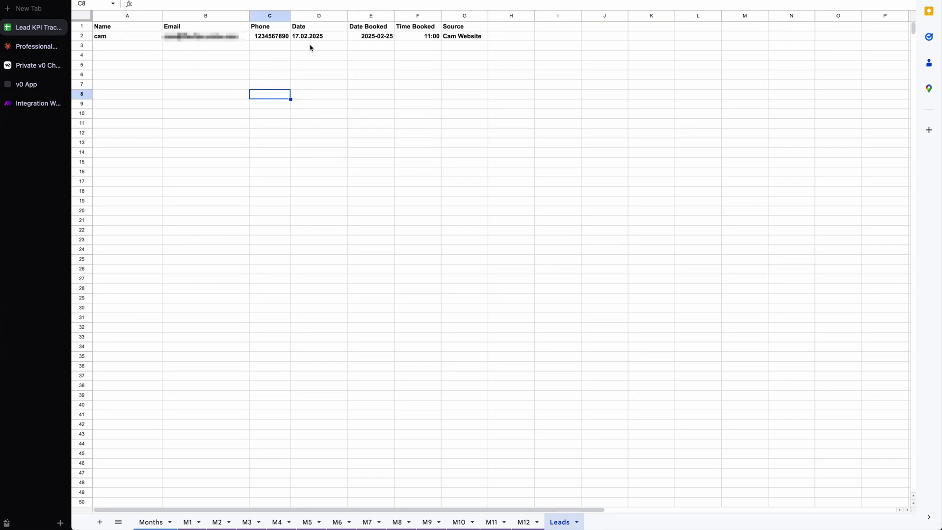
double_click(372, 36)
left_click(469, 69)
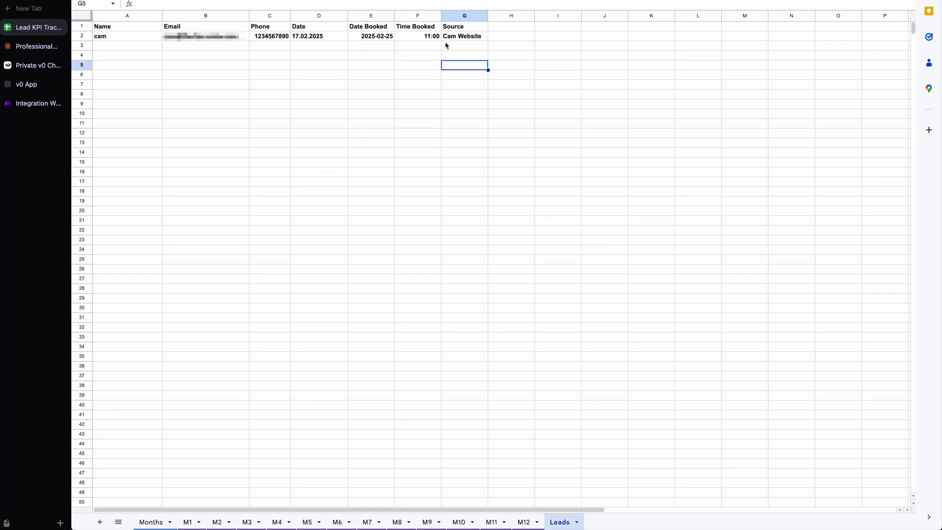
Step: Undo the accidental move of the Date header from D1 into D2
left_click(308, 28)
left_click_drag(309, 28, 309, 41)
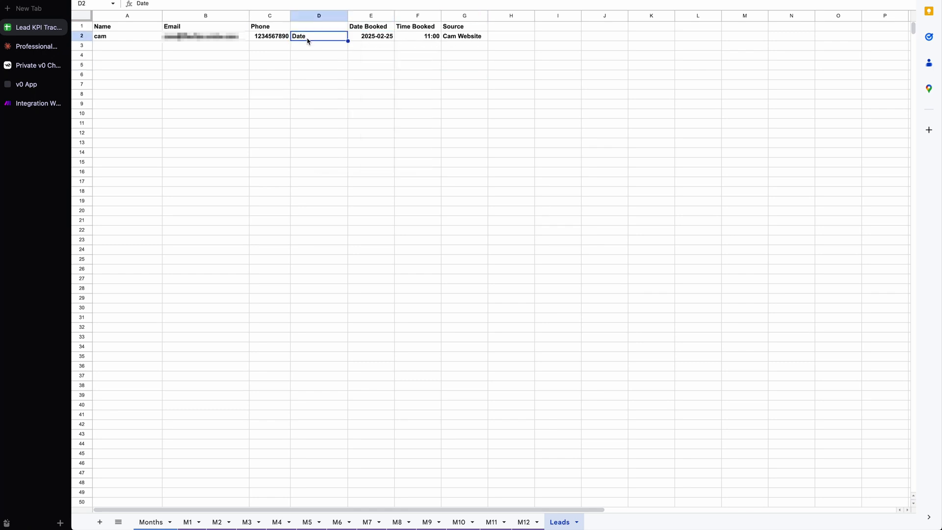
left_click(317, 68)
key("super+z")
left_click(326, 56)
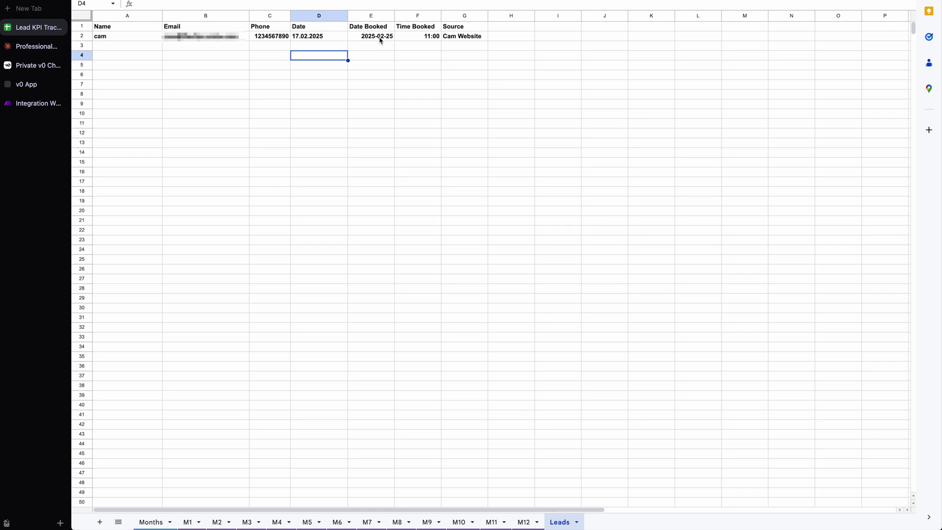
left_click(32, 104)
Step: Change the Google Sheets module's Date (D) format from DD.MM.YYYY to YYYY-MM-DD and save
left_click(434, 213)
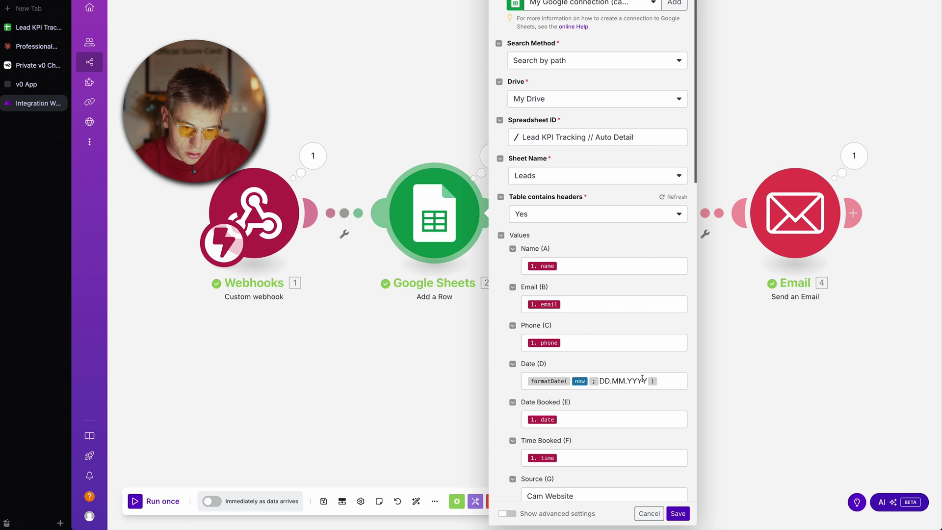
left_click_drag(646, 379, 615, 378)
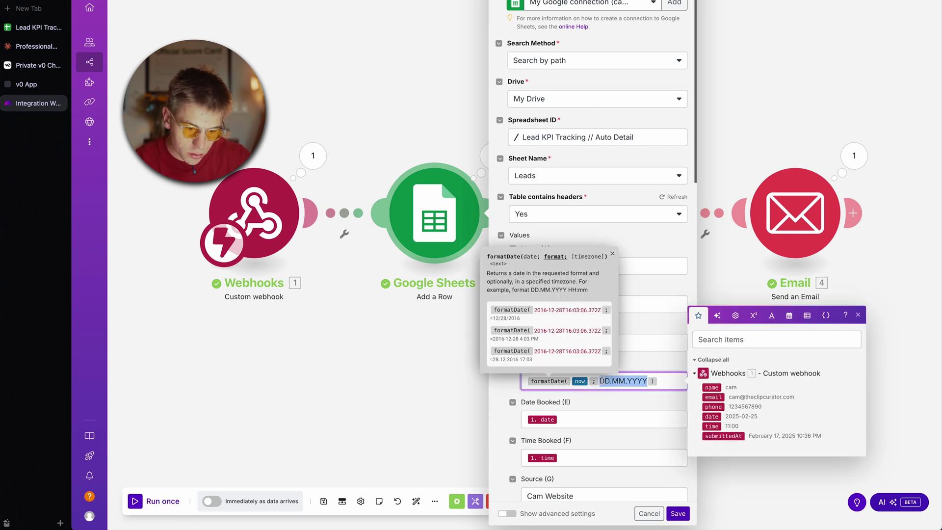
type("YYYY")
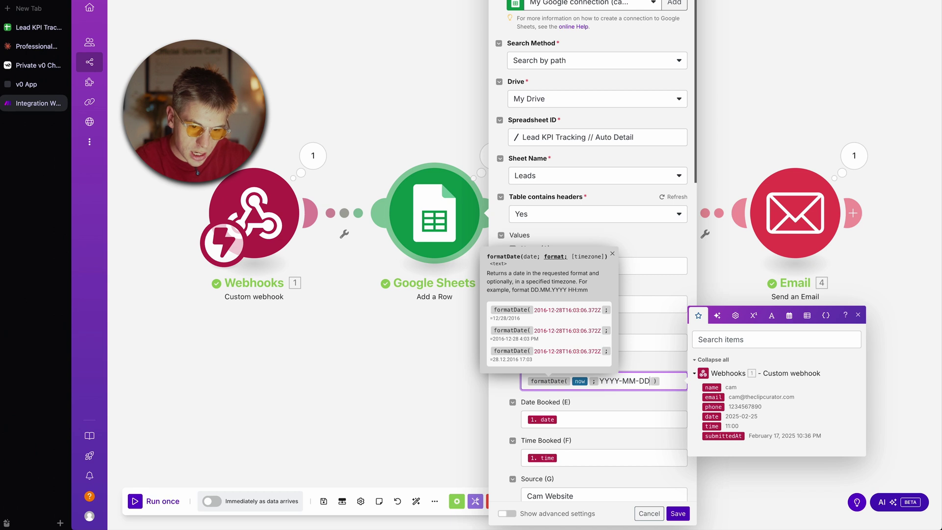
left_click(674, 515)
key("ctrl+Tab")
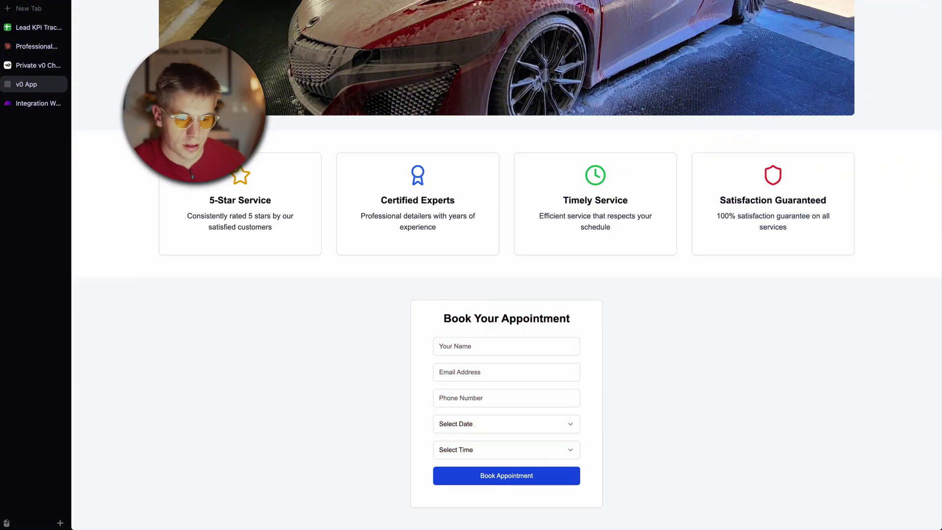
Step: Start another test booking by entering the customer's name and email address
left_click(501, 341)
type("cam")
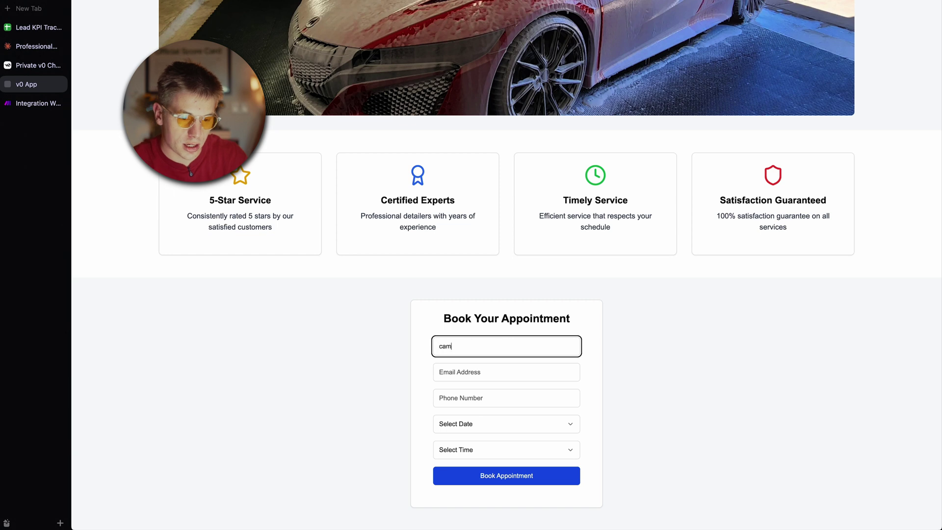
key("Tab")
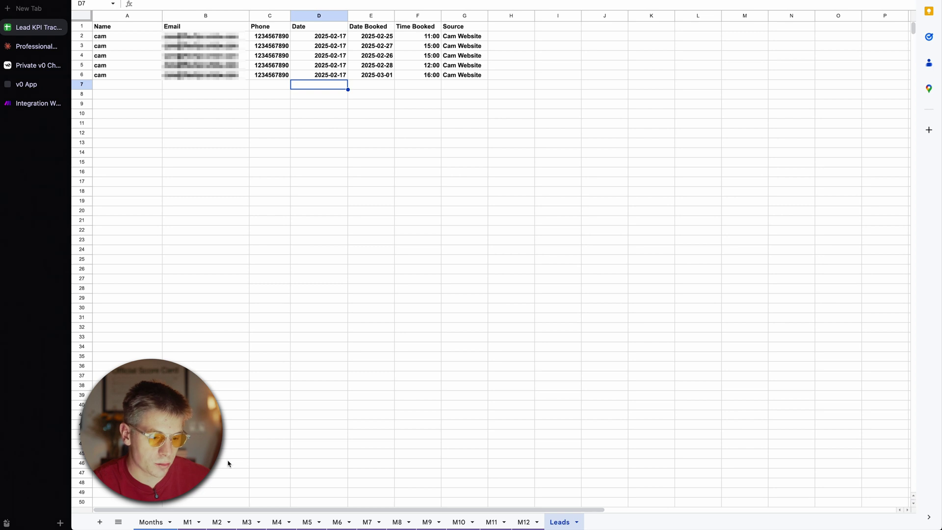
left_click(152, 522)
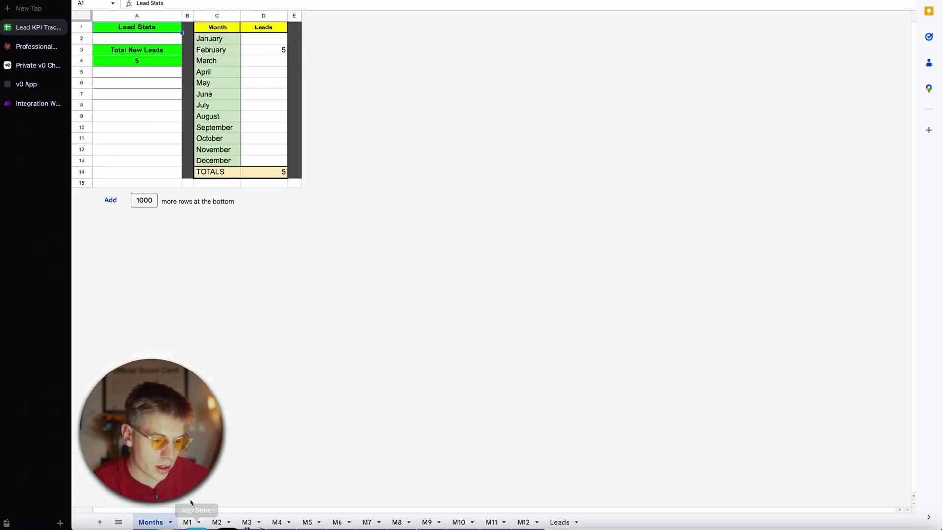
left_click(218, 520)
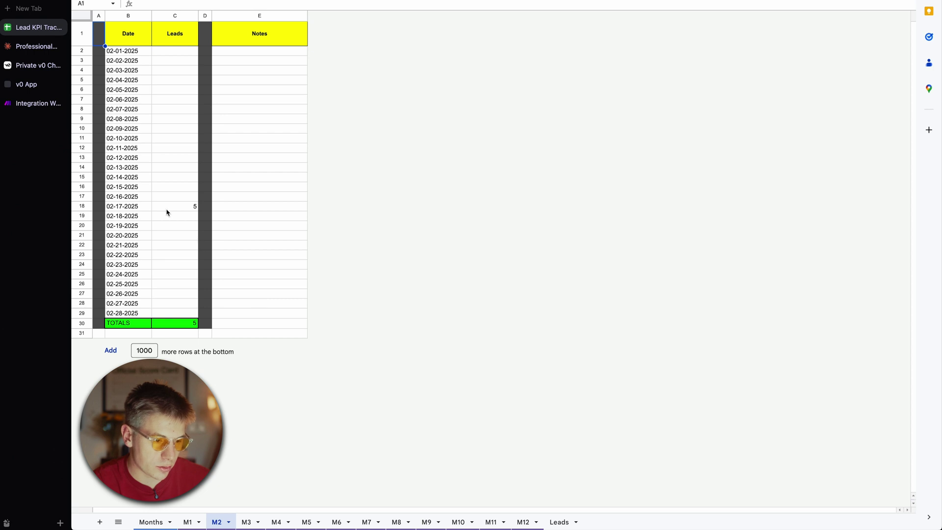
left_click(559, 521)
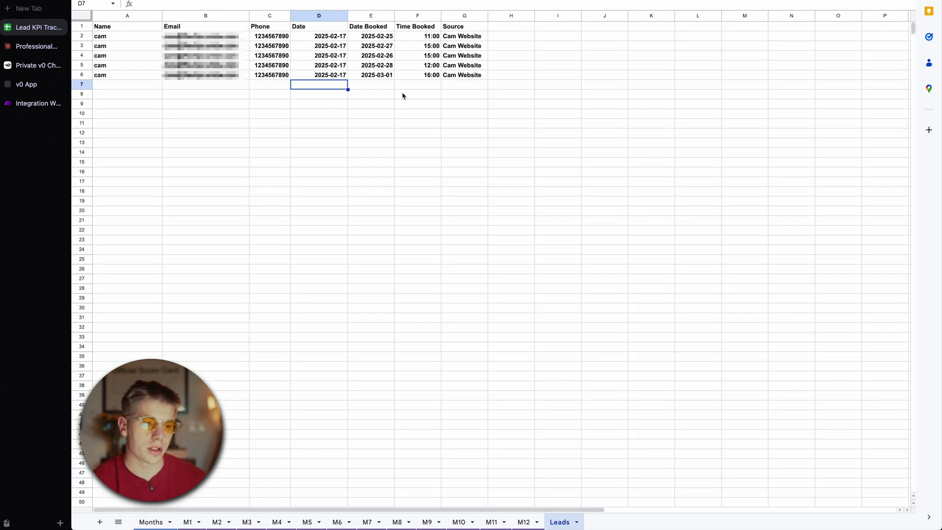
Step: Scroll the live booking site back up to the hero image, then return to Make
left_click(27, 84)
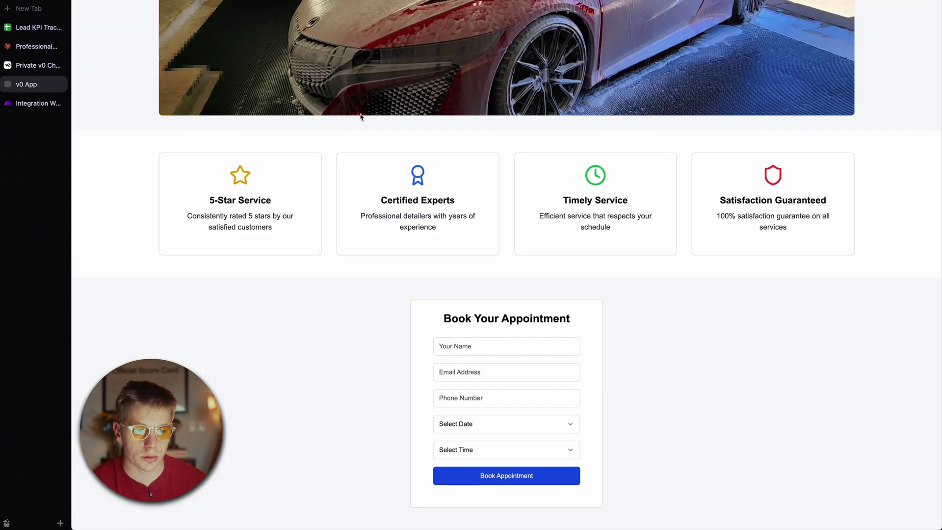
scroll(360, 114, "up", 1)
scroll(360, 114, "up", 4)
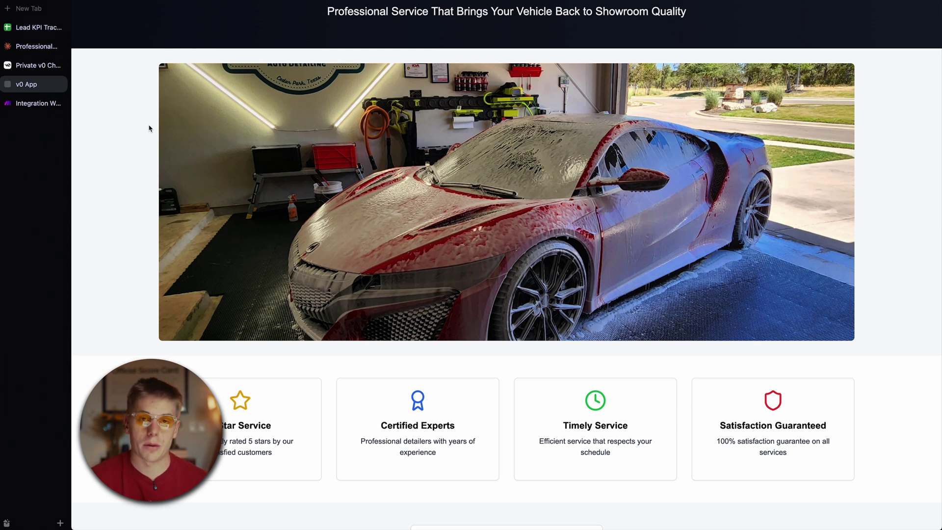
left_click(31, 106)
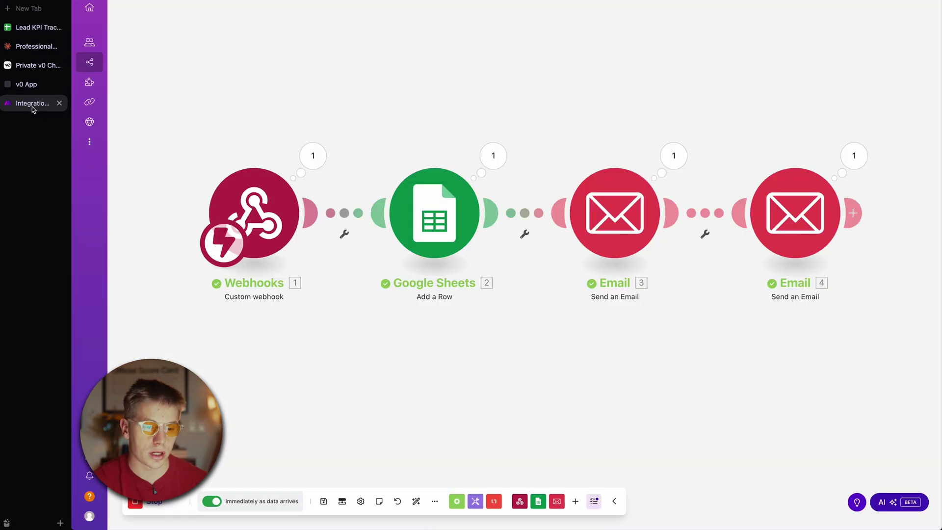